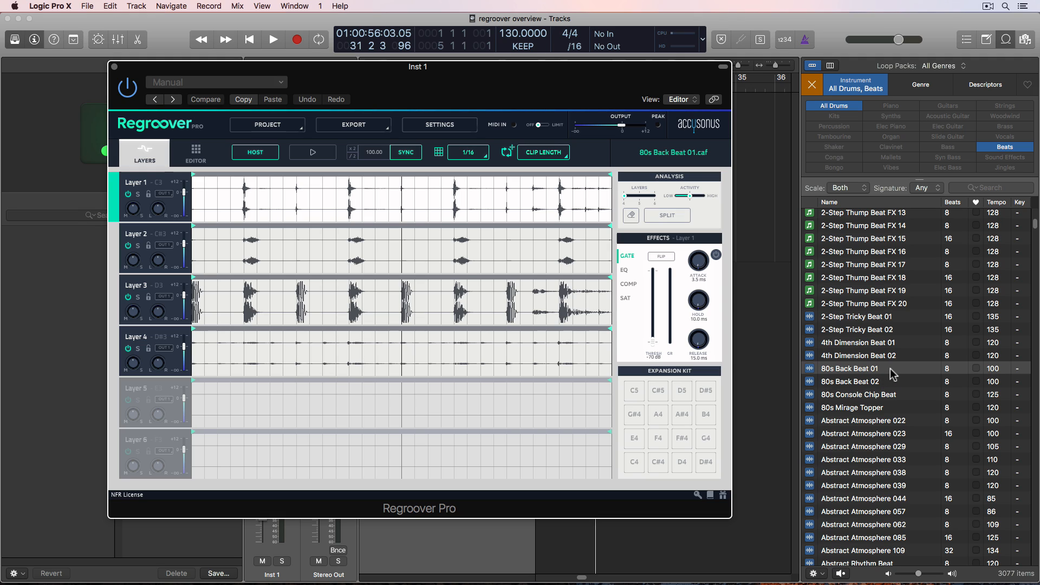
- Preview the 80s Back Beat 01 loop in the loop browser, and audition its separated layers in Regroover
{"action": "left_click", "coordinate": [893, 374]}
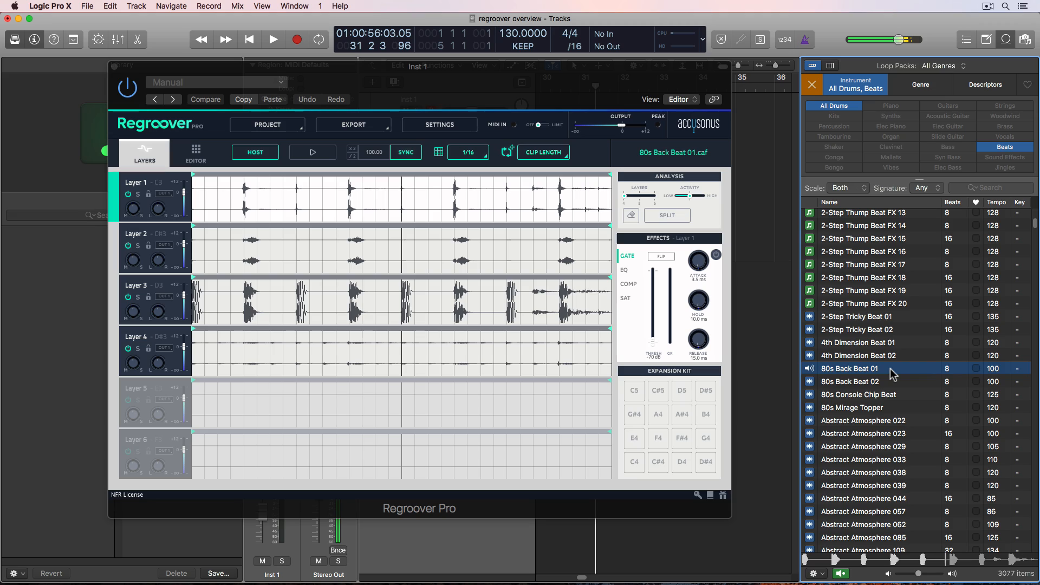
{"action": "left_click", "coordinate": [893, 374]}
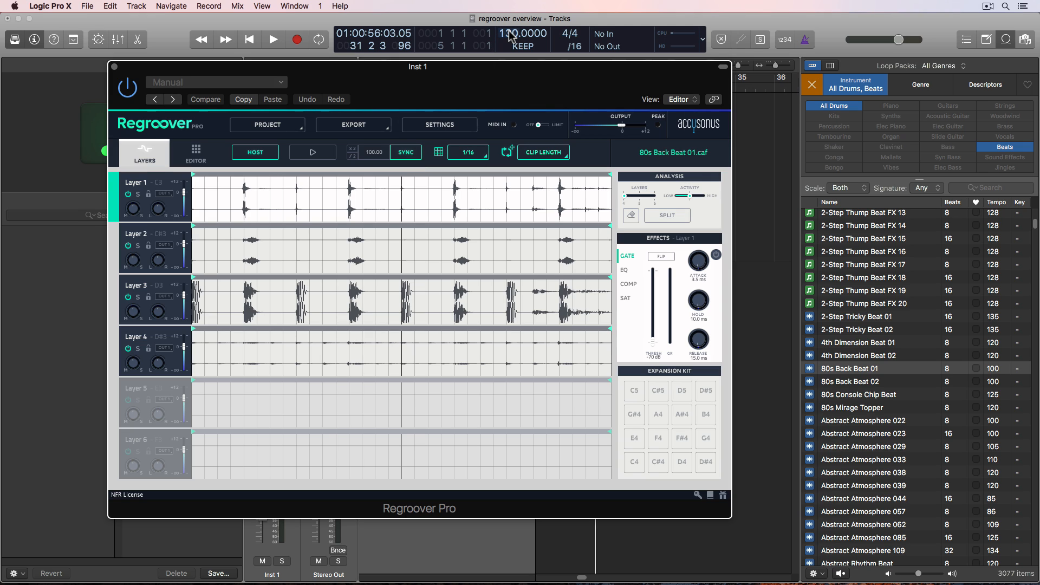
{"action": "left_click", "coordinate": [314, 153]}
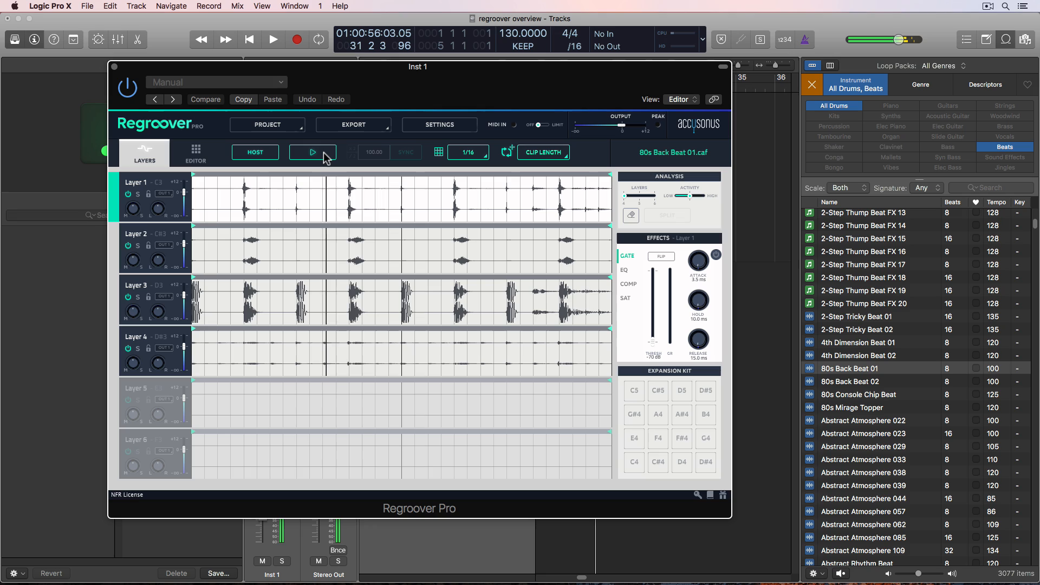
{"action": "left_click", "coordinate": [325, 153]}
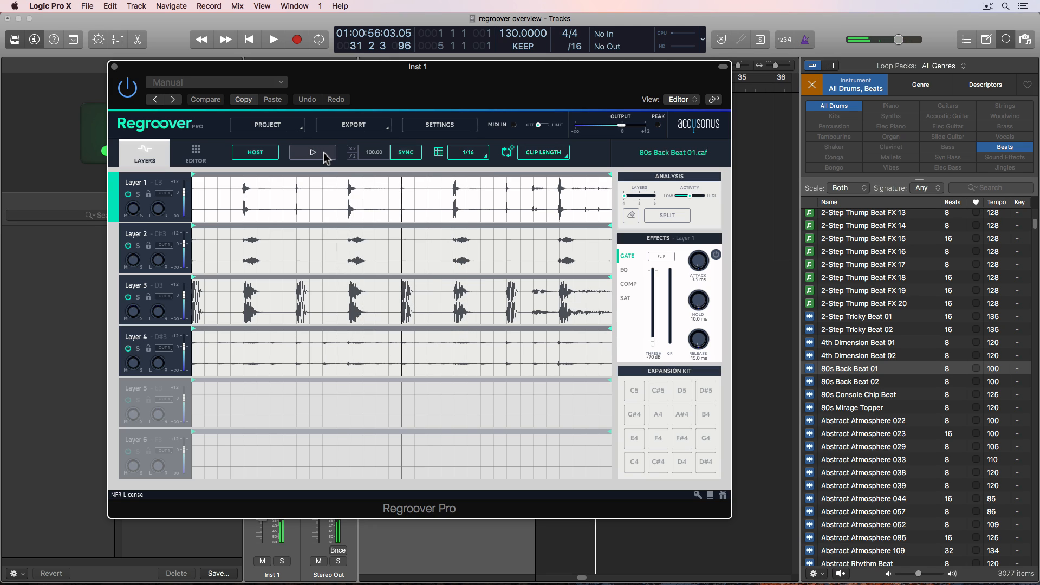
- Set the project tempo to 115 and audition the loop with tempo sync on
{"action": "double_click", "coordinate": [525, 33]}
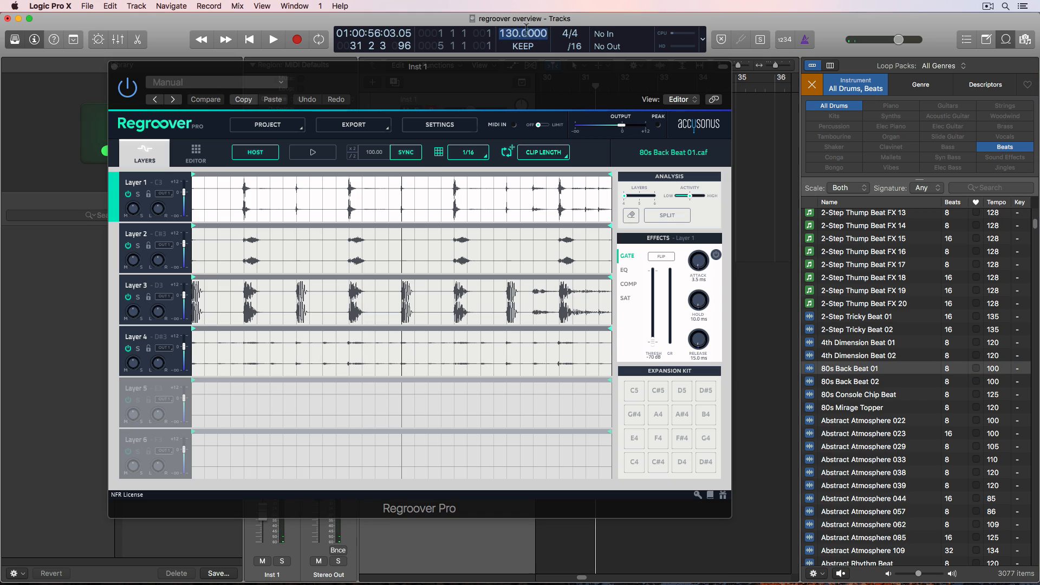
{"action": "type", "text": "115"}
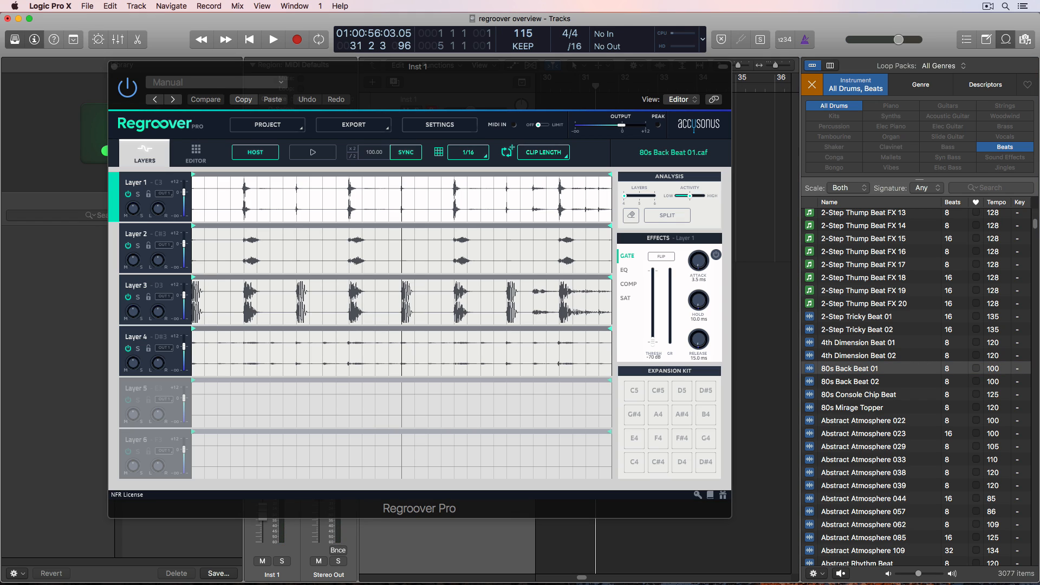
{"action": "key", "text": "Return"}
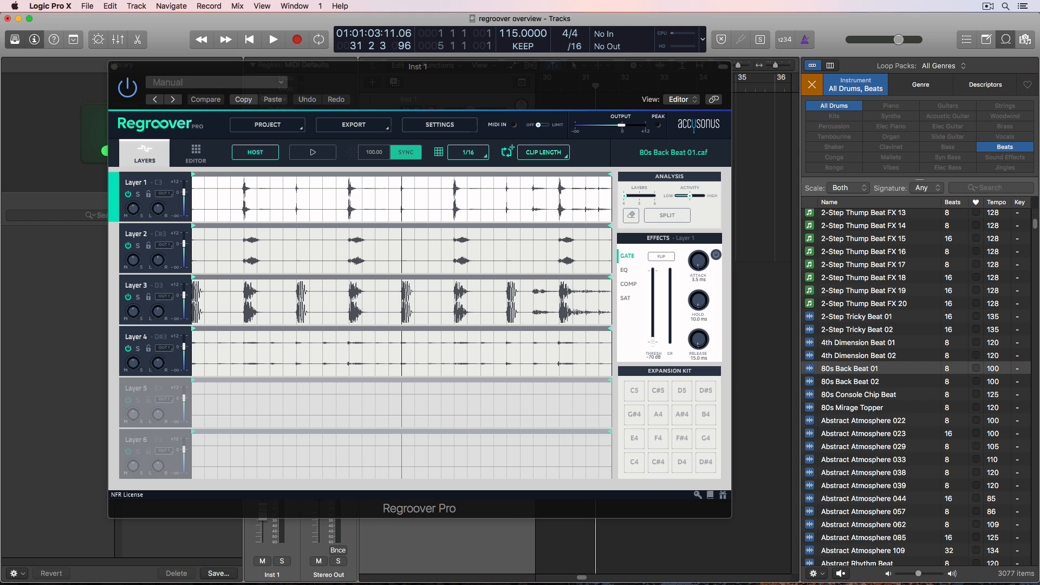
{"action": "left_click", "coordinate": [419, 159]}
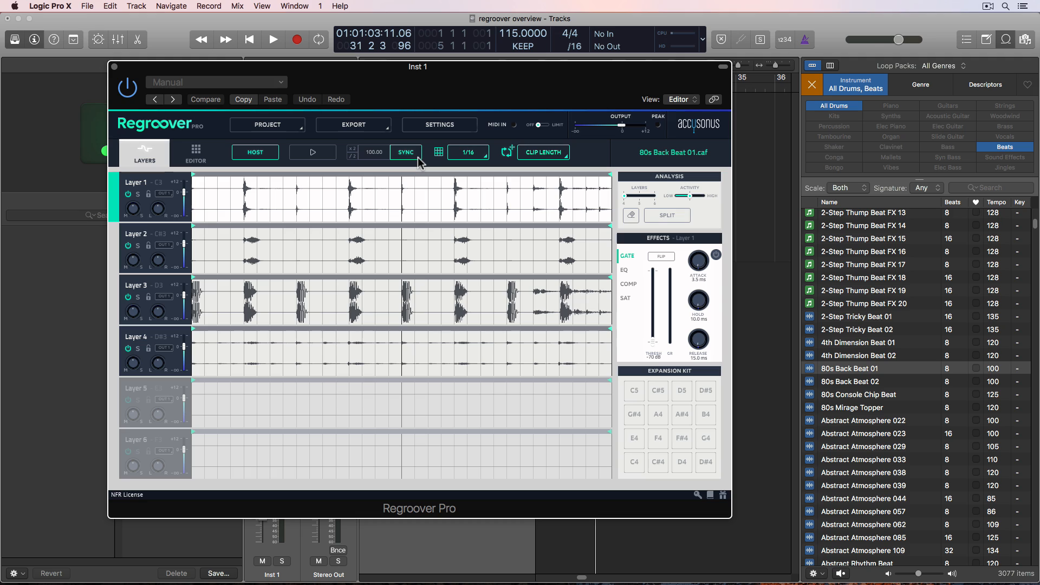
{"action": "left_click", "coordinate": [313, 152]}
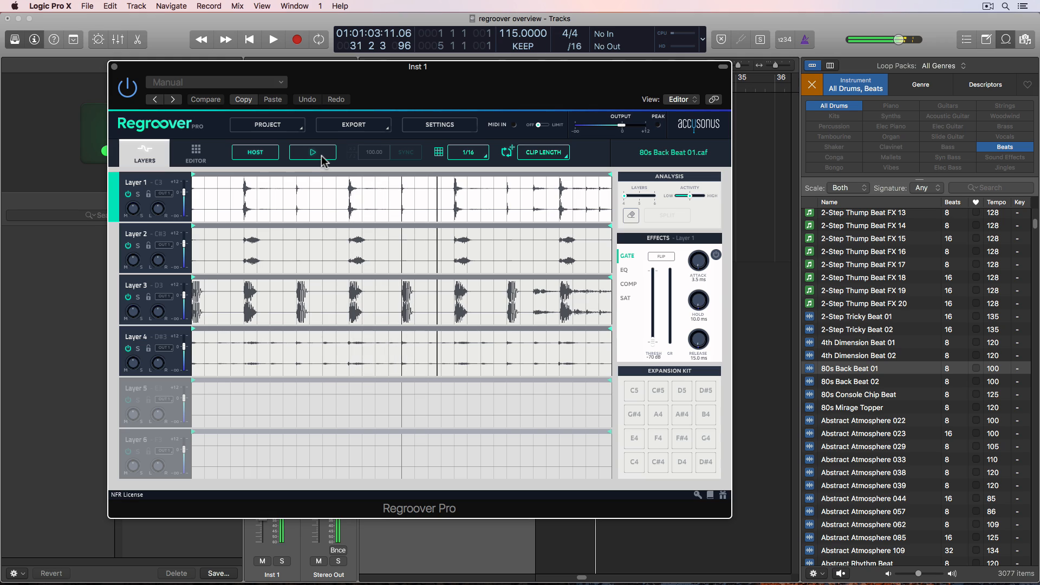
{"action": "left_click", "coordinate": [321, 156]}
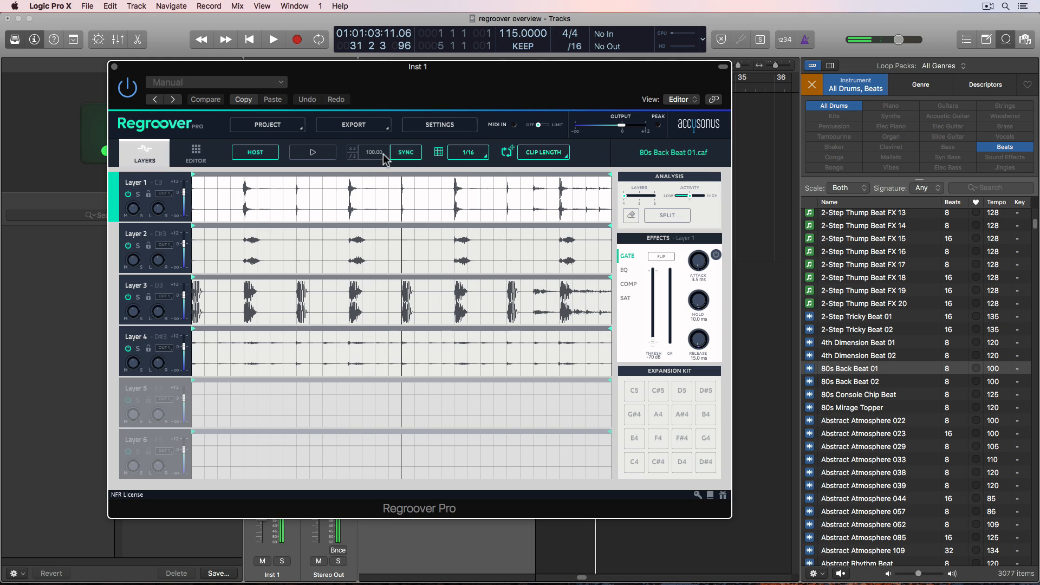
- Switch tempo sync off, audition the loop at its original tempo, and switch sync back on
{"action": "left_click", "coordinate": [406, 154]}
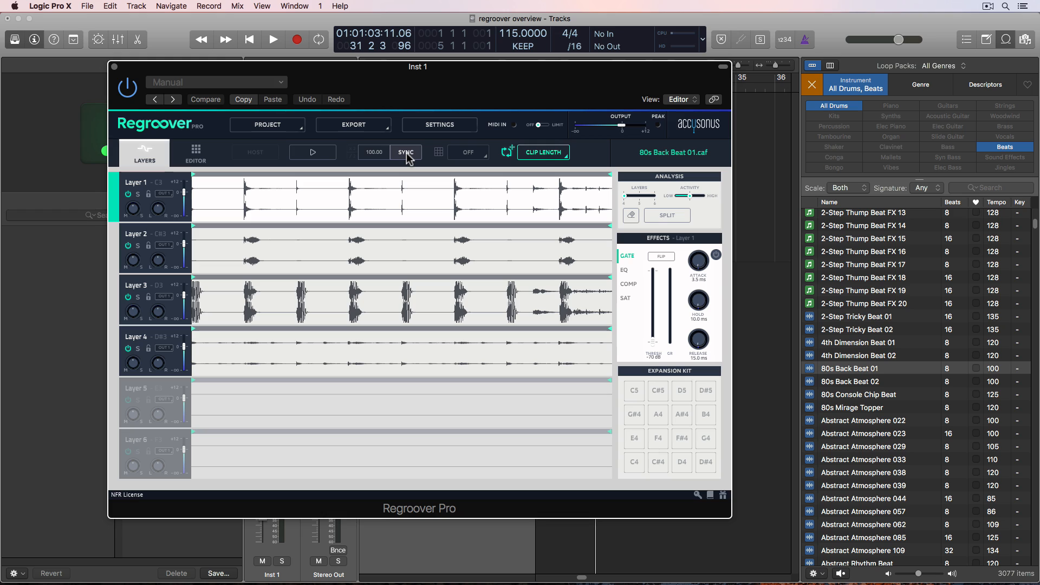
{"action": "left_click", "coordinate": [324, 158]}
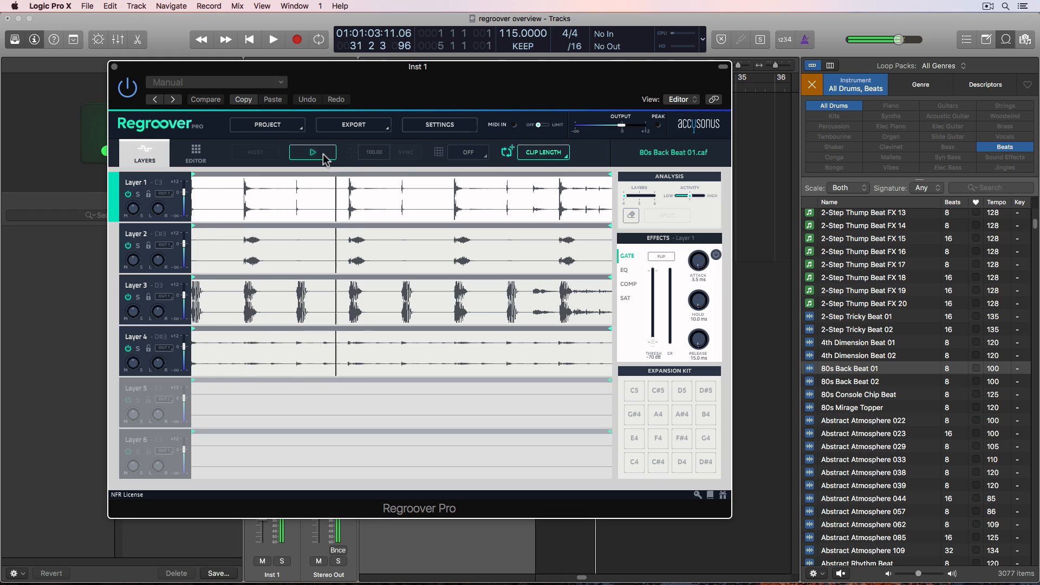
{"action": "left_click", "coordinate": [412, 157]}
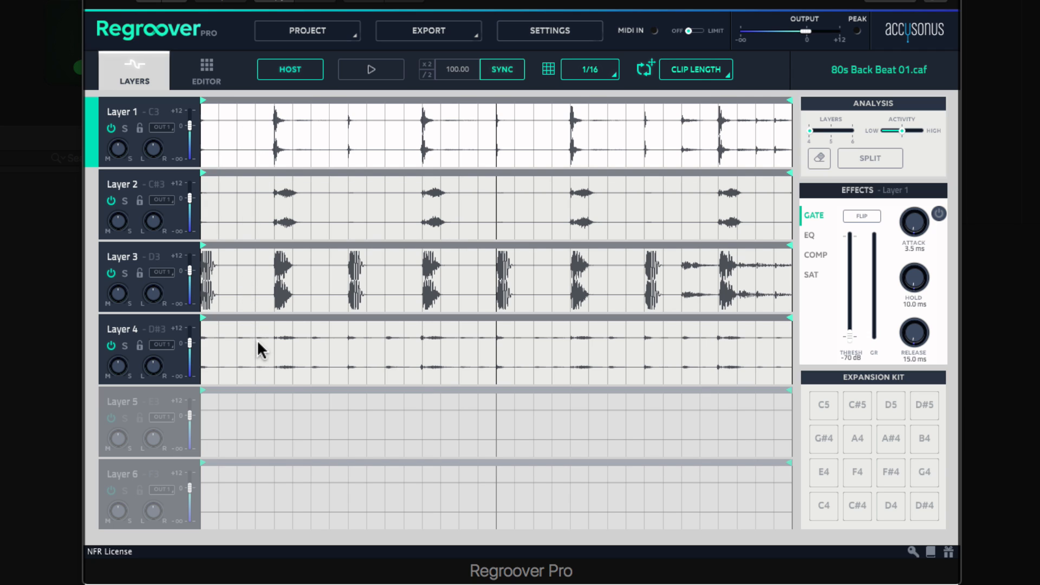
- Audition Layer 1 on its own by soloing it, and release its solo
{"action": "left_click", "coordinate": [125, 128]}
{"action": "left_click", "coordinate": [367, 73]}
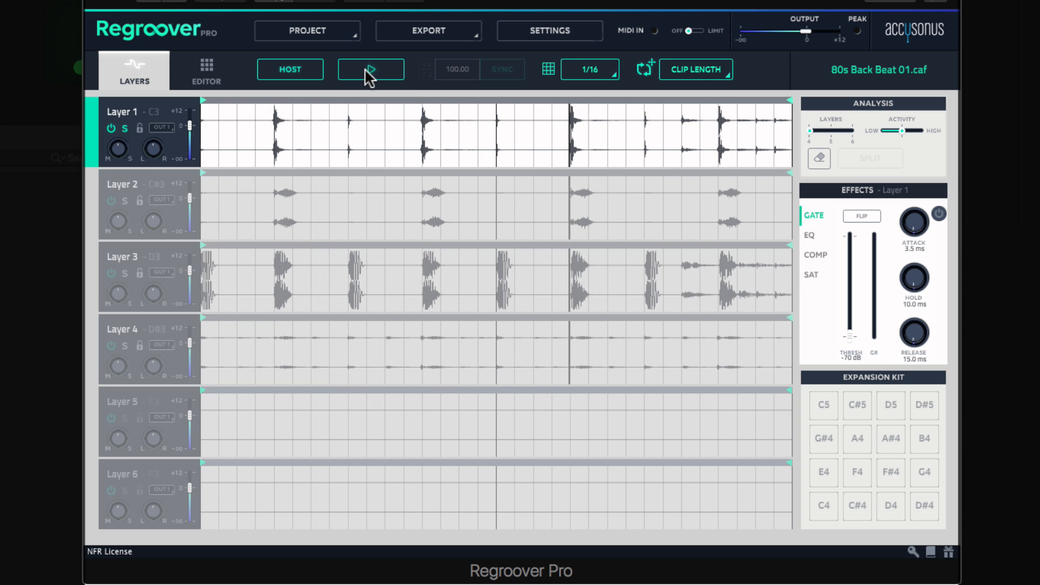
{"action": "left_click", "coordinate": [368, 71]}
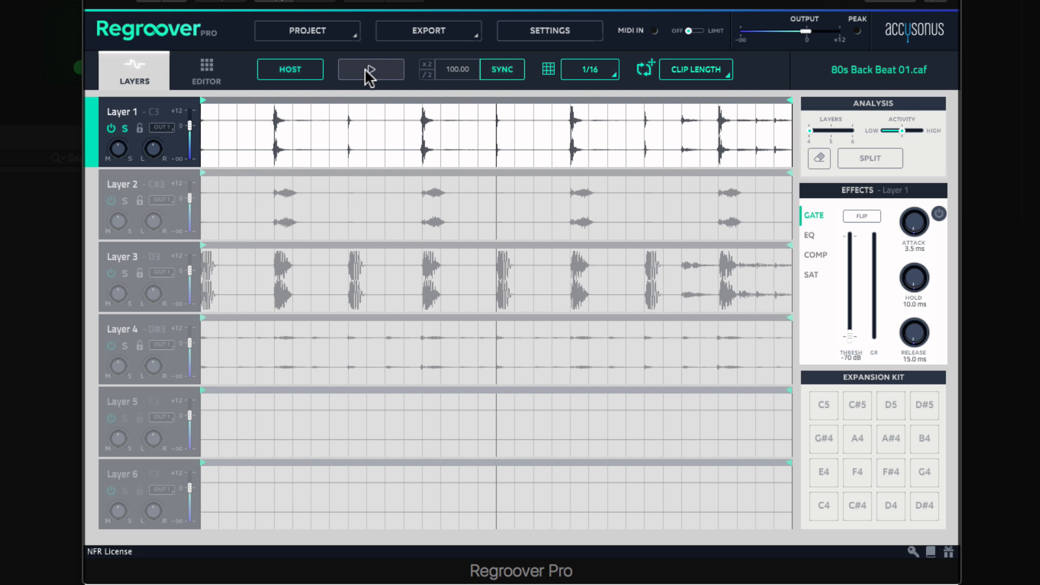
{"action": "left_click", "coordinate": [125, 130]}
- Solo Layer 2 to hear it in isolation, and unsolo it
{"action": "left_click", "coordinate": [124, 200]}
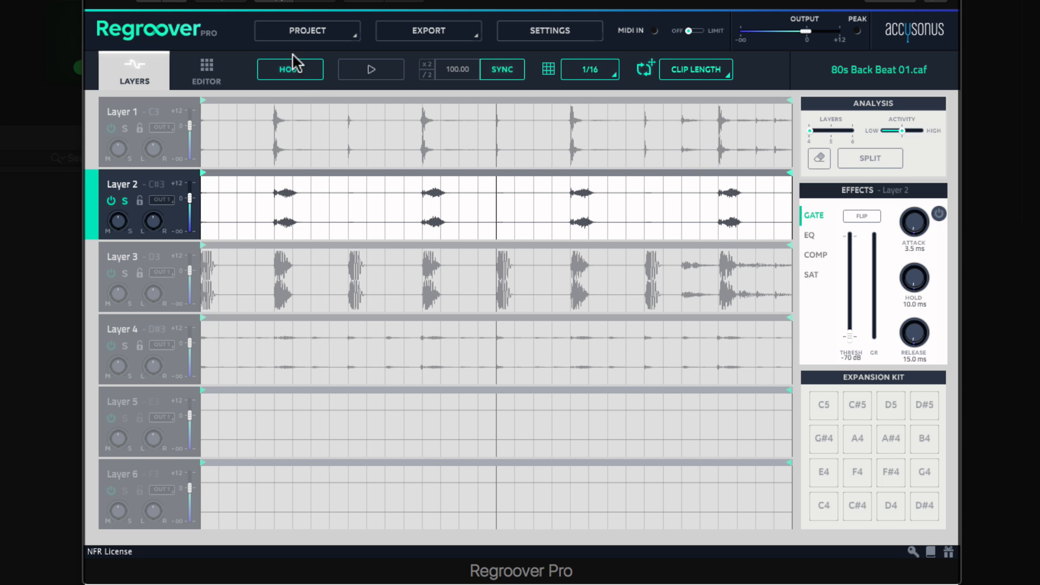
{"action": "left_click", "coordinate": [370, 70]}
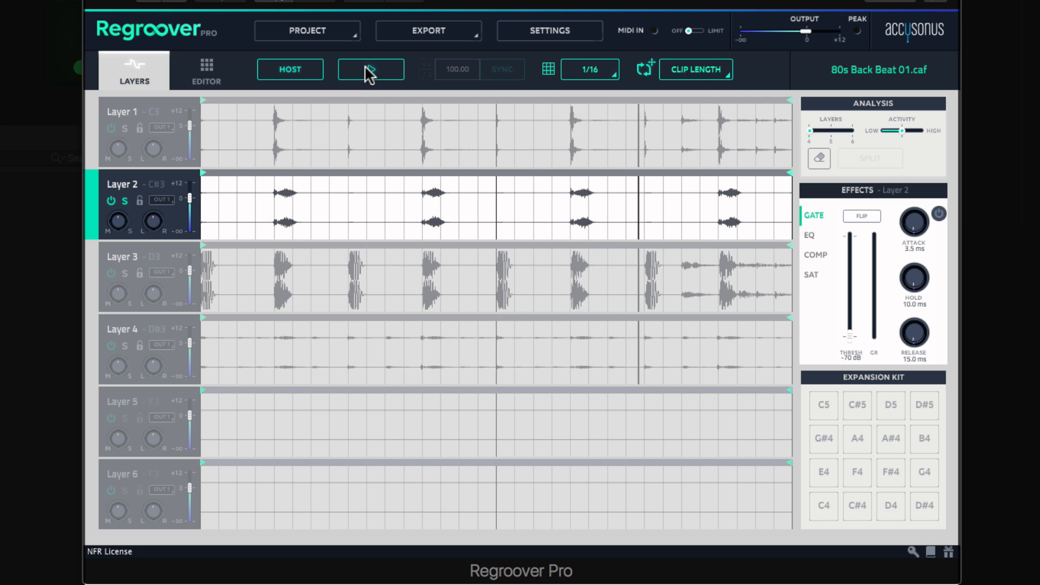
{"action": "left_click", "coordinate": [370, 71]}
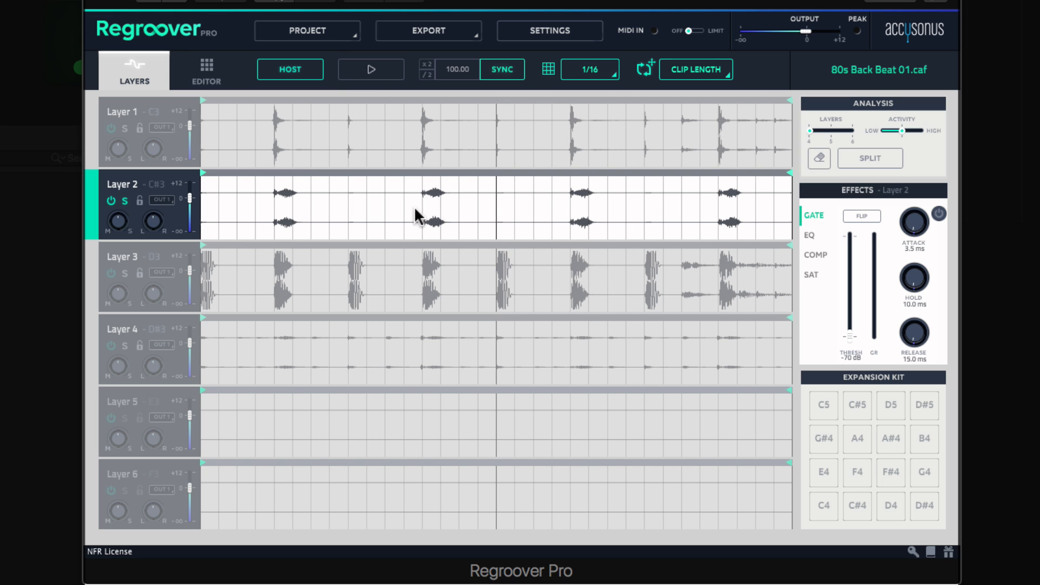
{"action": "left_click", "coordinate": [125, 201]}
- Solo Layer 3, listen to it alone, and turn its solo off
{"action": "left_click", "coordinate": [126, 274]}
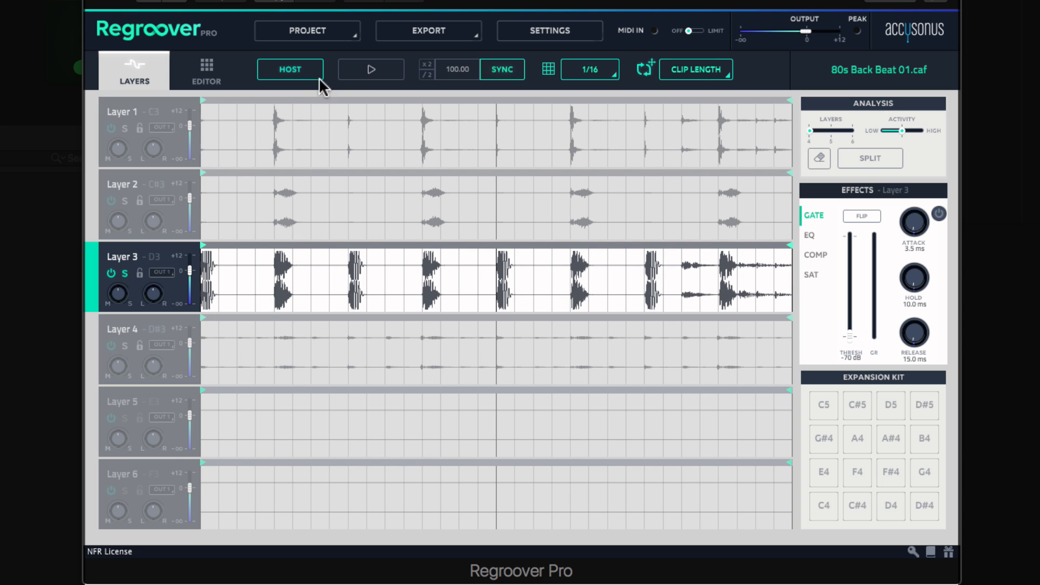
{"action": "left_click", "coordinate": [362, 73]}
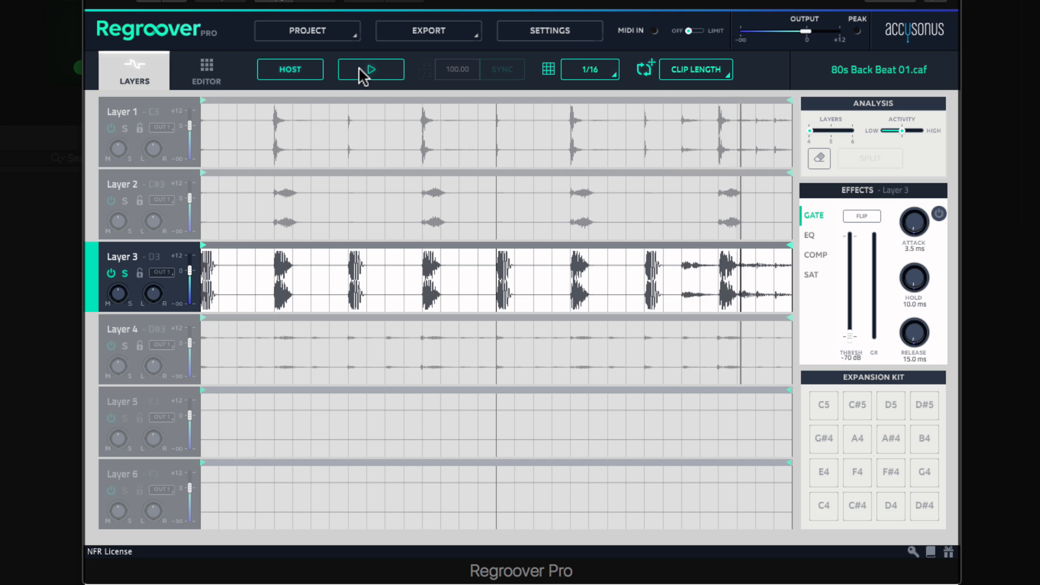
{"action": "left_click", "coordinate": [362, 72]}
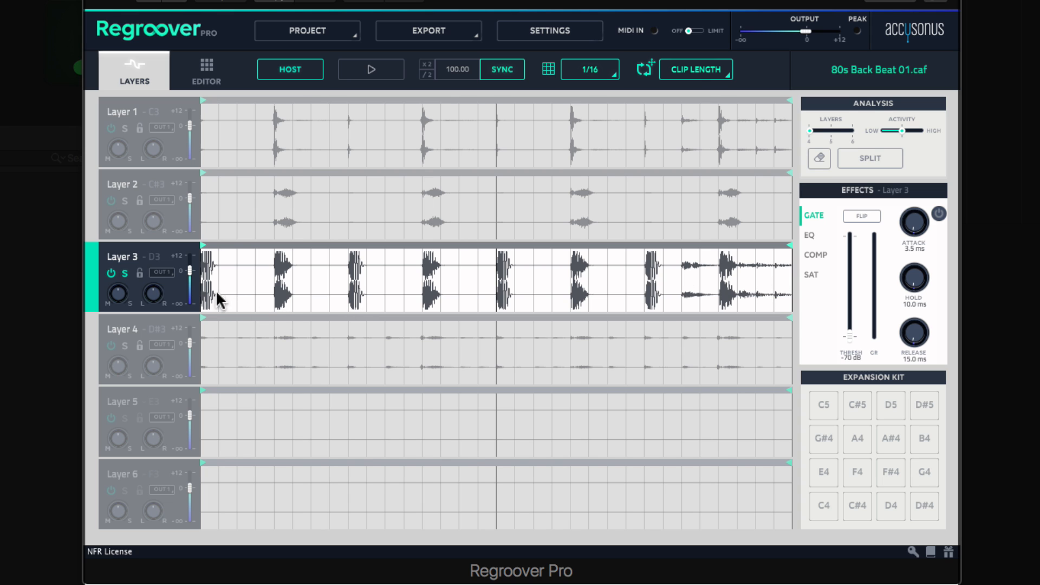
{"action": "left_click", "coordinate": [124, 273]}
- Listen to Layer 4 soloed, and unsolo it to restore all four layers
{"action": "left_click", "coordinate": [125, 345]}
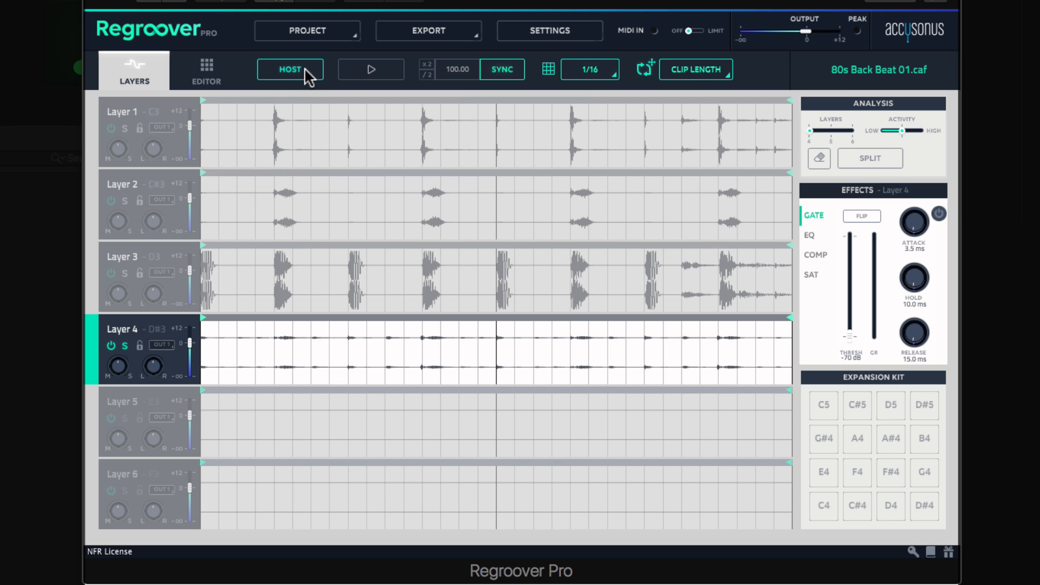
{"action": "left_click", "coordinate": [355, 71]}
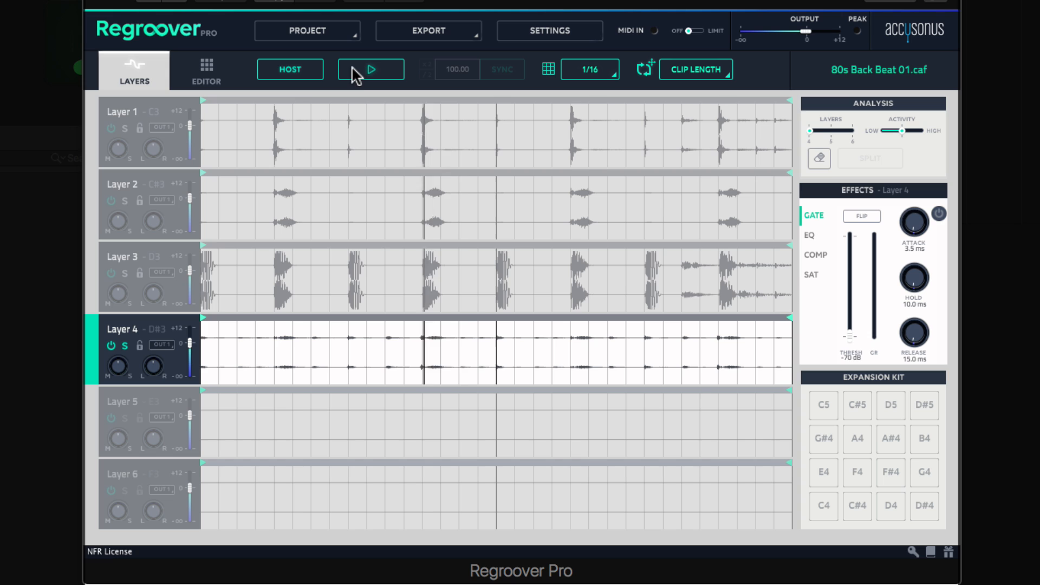
{"action": "left_click", "coordinate": [355, 71]}
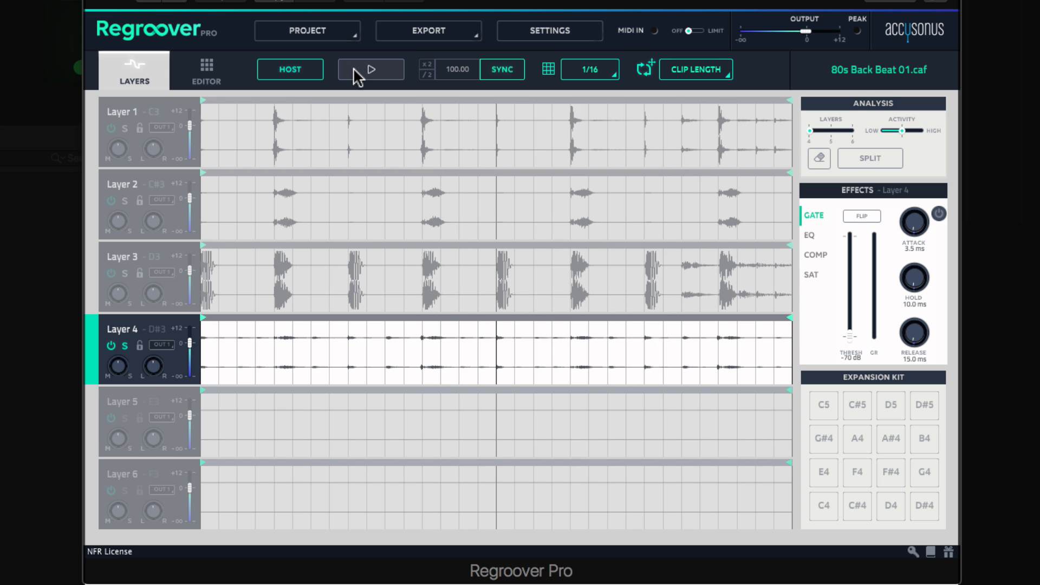
{"action": "left_click", "coordinate": [125, 345]}
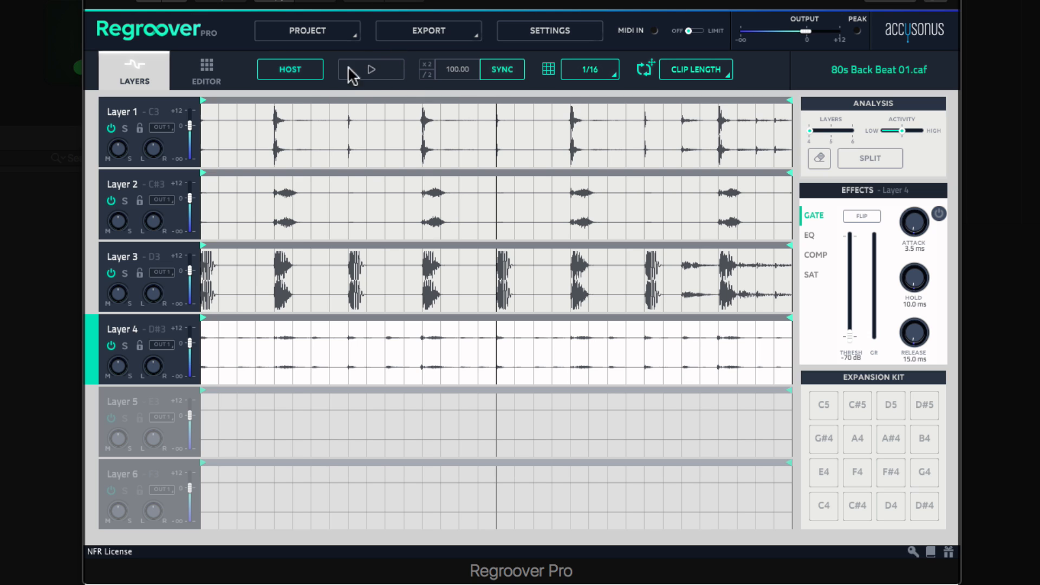
- Set the grid resolution to OFF
{"action": "left_click", "coordinate": [380, 76]}
{"action": "left_click", "coordinate": [607, 76]}
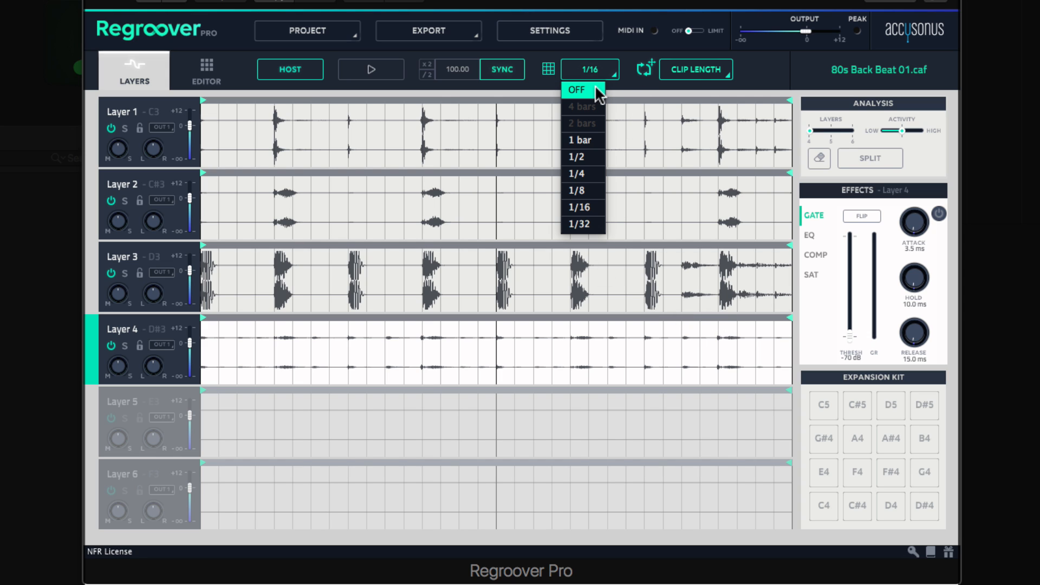
{"action": "left_click", "coordinate": [599, 91]}
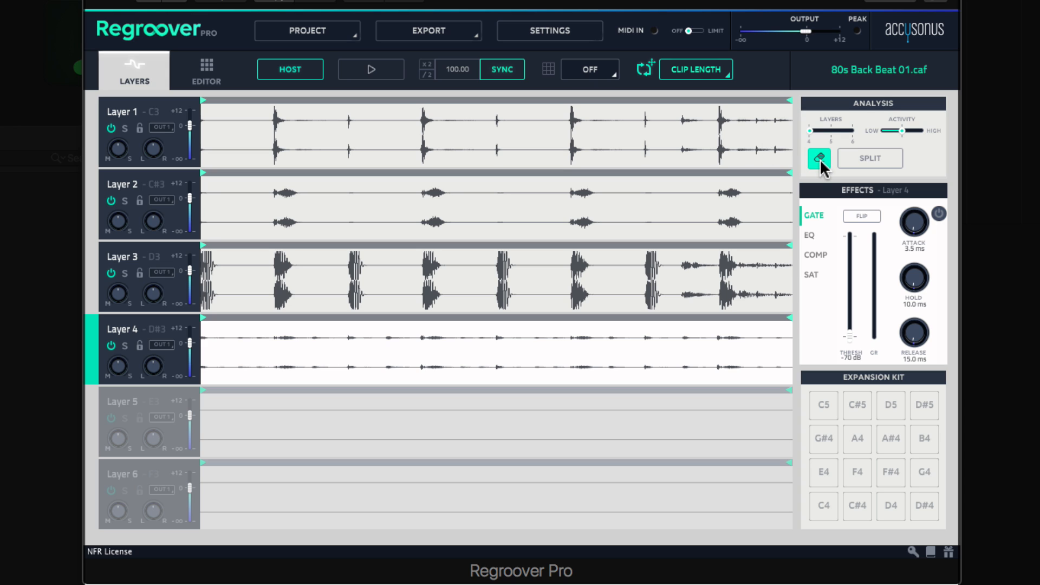
- Mark the first two large hits on Layer 1 with the Analysis marking tool, extending each region over the hit's decay
{"action": "left_click", "coordinate": [282, 149]}
{"action": "mouse_move", "coordinate": [282, 157]}
{"action": "left_mouse_down"}
{"action": "mouse_move", "coordinate": [254, 160]}
{"action": "mouse_move", "coordinate": [285, 159]}
{"action": "left_mouse_up"}
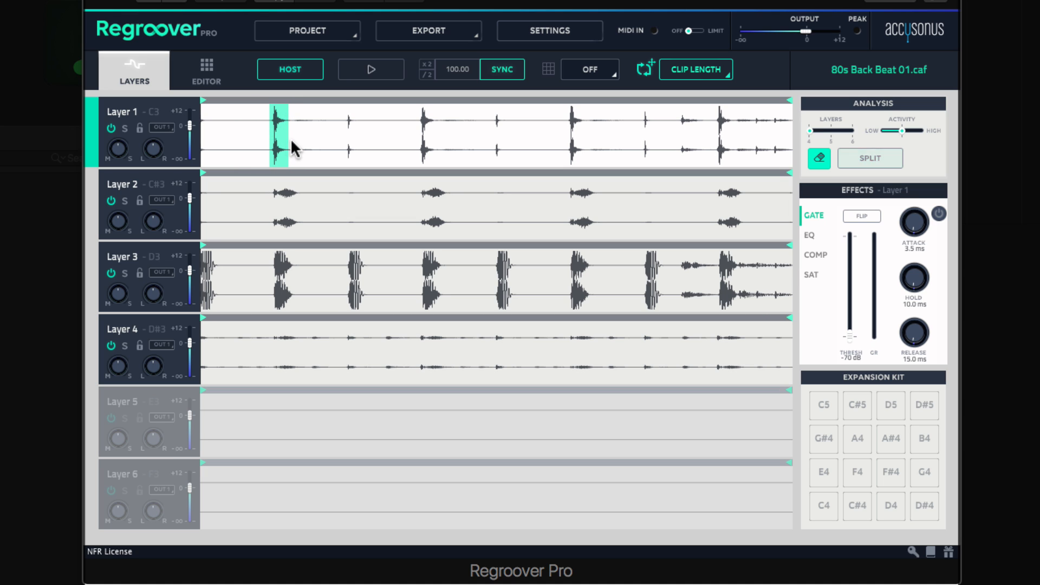
{"action": "left_click_drag", "start_coordinate": [288, 141], "coordinate": [348, 142]}
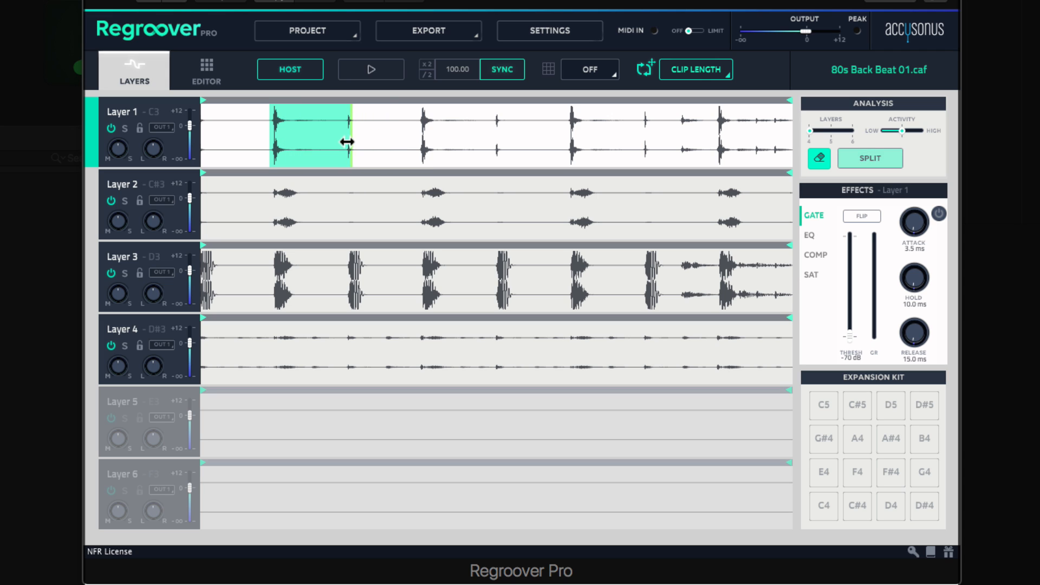
{"action": "left_click", "coordinate": [417, 128]}
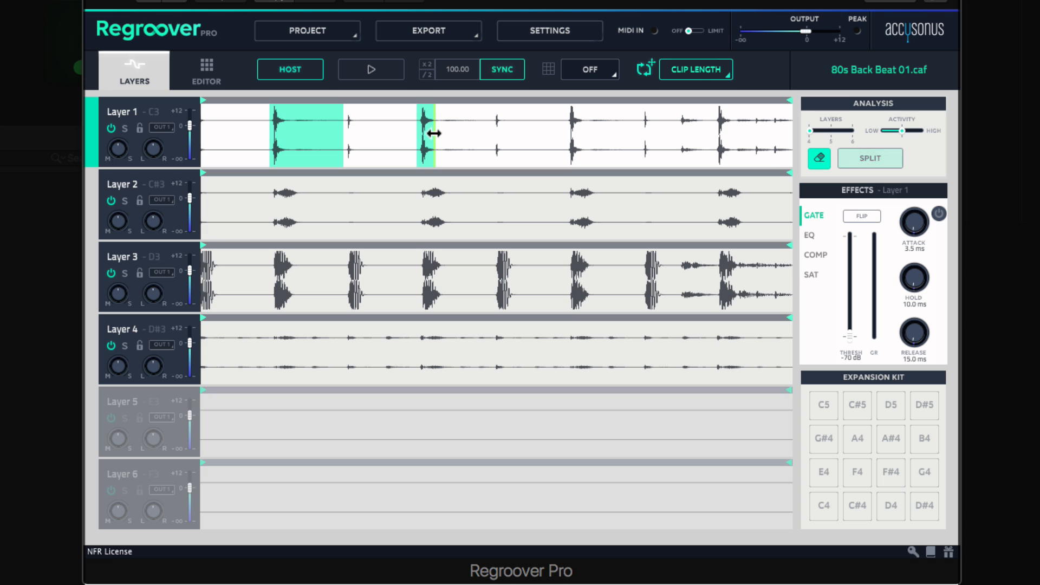
{"action": "left_click_drag", "start_coordinate": [434, 133], "coordinate": [479, 135]}
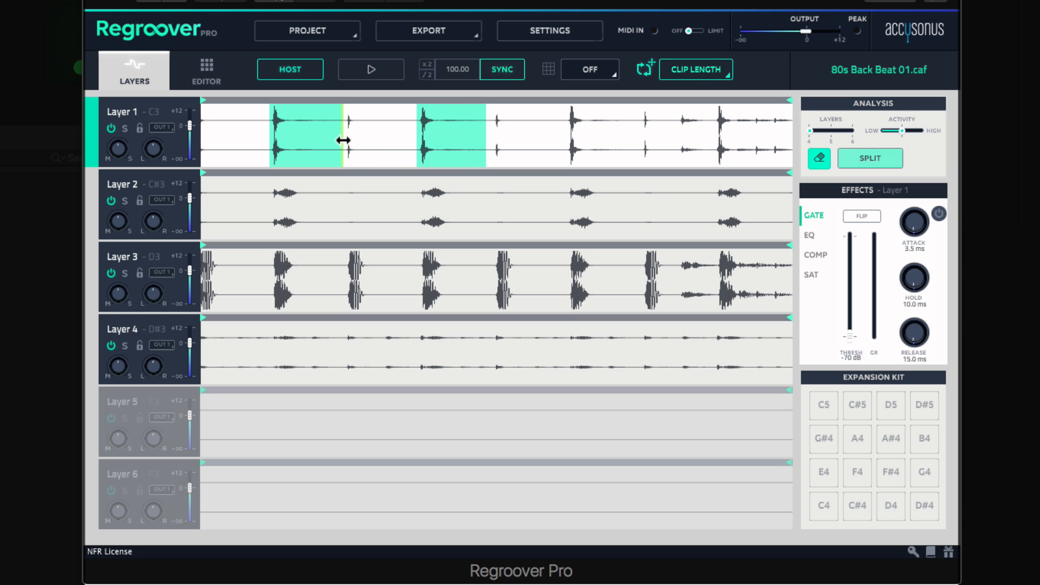
- Mark the third and fourth large hits on Layer 1, aligning each region with the start of its hit
{"action": "double_click", "coordinate": [595, 118]}
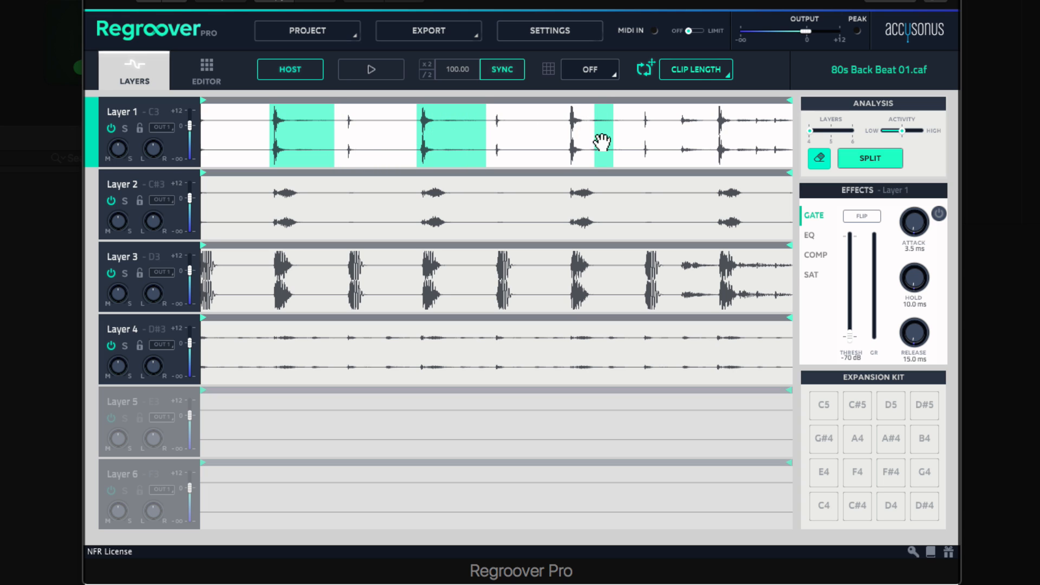
{"action": "left_click_drag", "start_coordinate": [601, 142], "coordinate": [634, 138]}
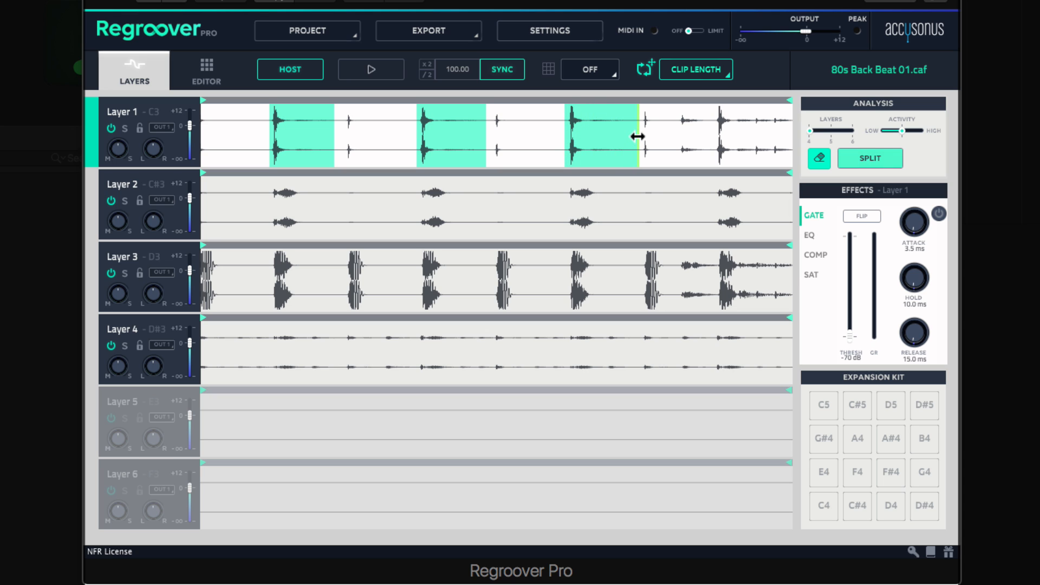
{"action": "double_click", "coordinate": [737, 143]}
{"action": "left_click_drag", "start_coordinate": [743, 144], "coordinate": [724, 152]}
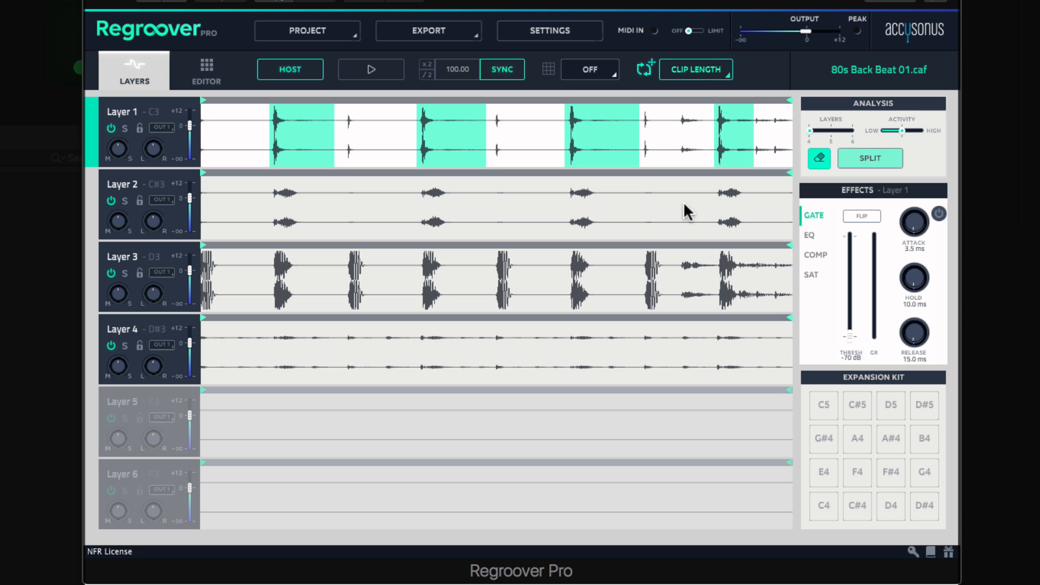
- Lock Layers 3 and 4, and re-split the loop using the regions marked on Layer 1
{"action": "left_click", "coordinate": [139, 272]}
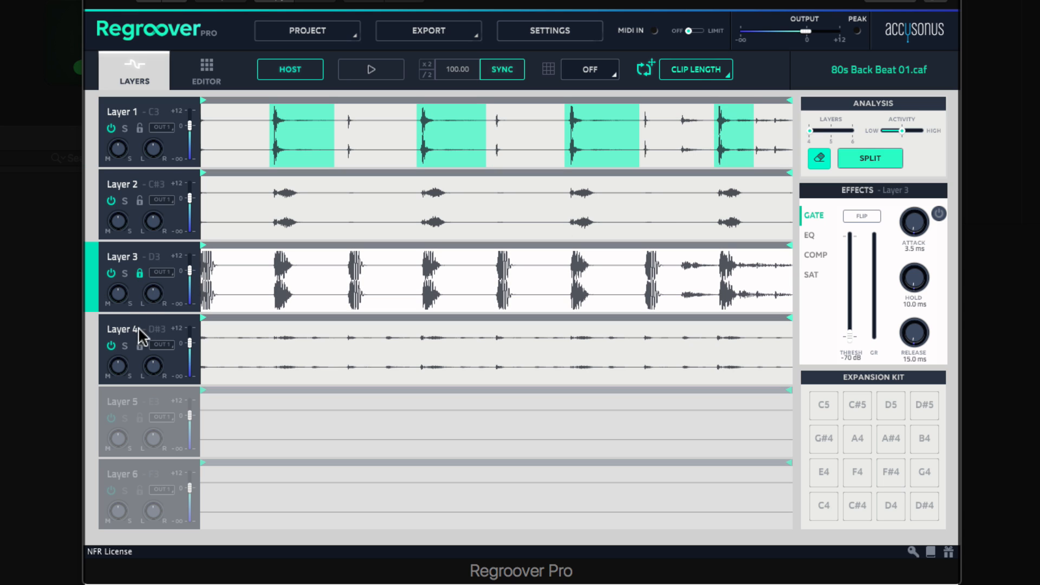
{"action": "left_click", "coordinate": [143, 350]}
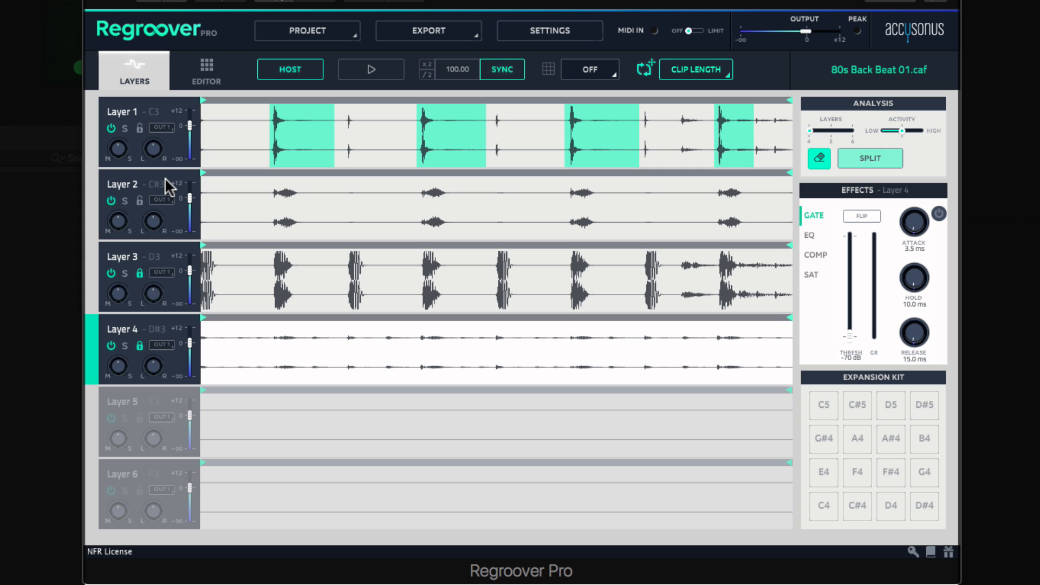
{"action": "left_click", "coordinate": [893, 154]}
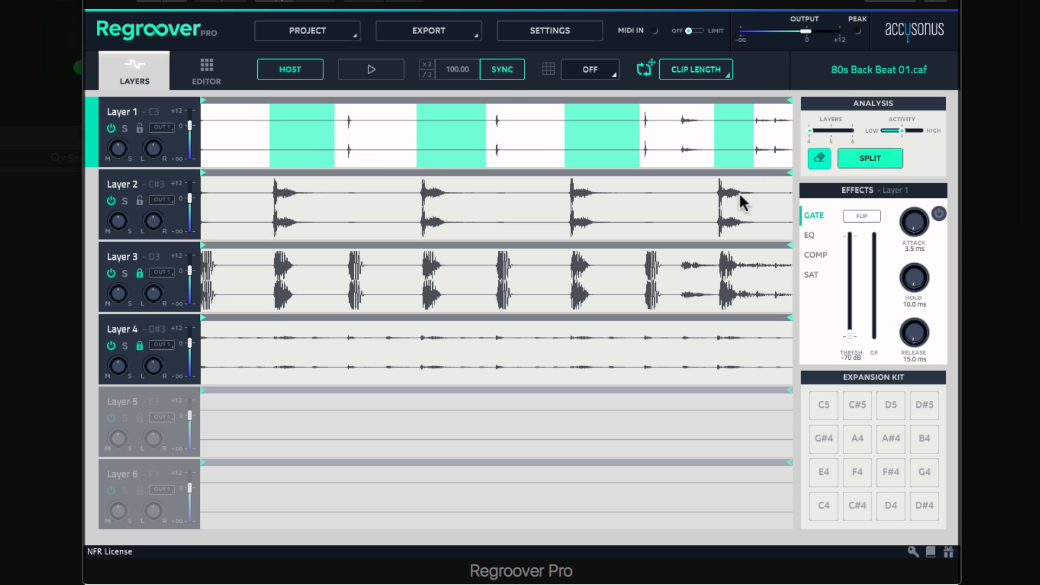
- Listen to Layer 2 soloed after the new split, and unsolo it
{"action": "left_click", "coordinate": [124, 202]}
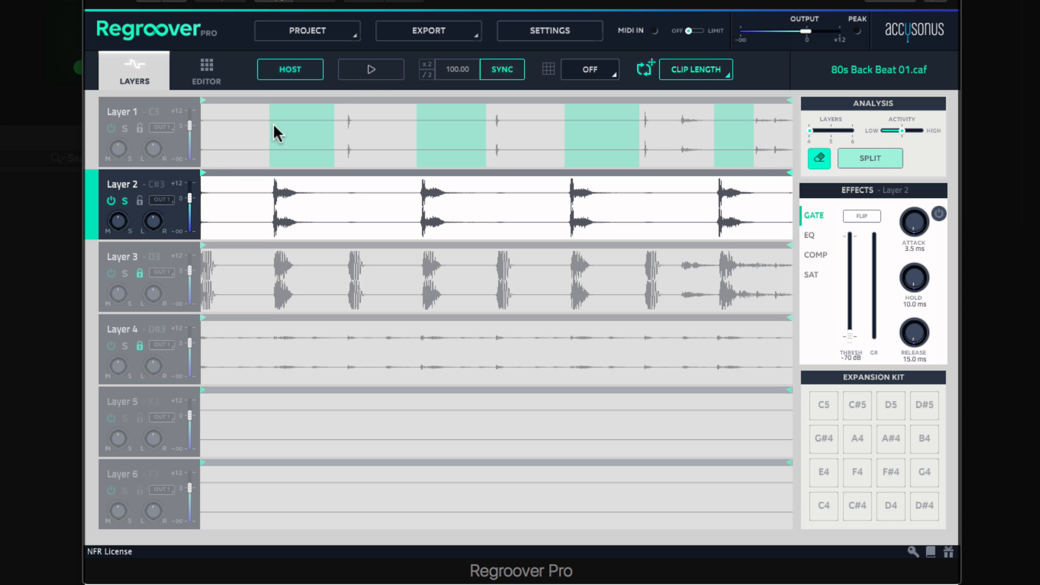
{"action": "left_click", "coordinate": [364, 72]}
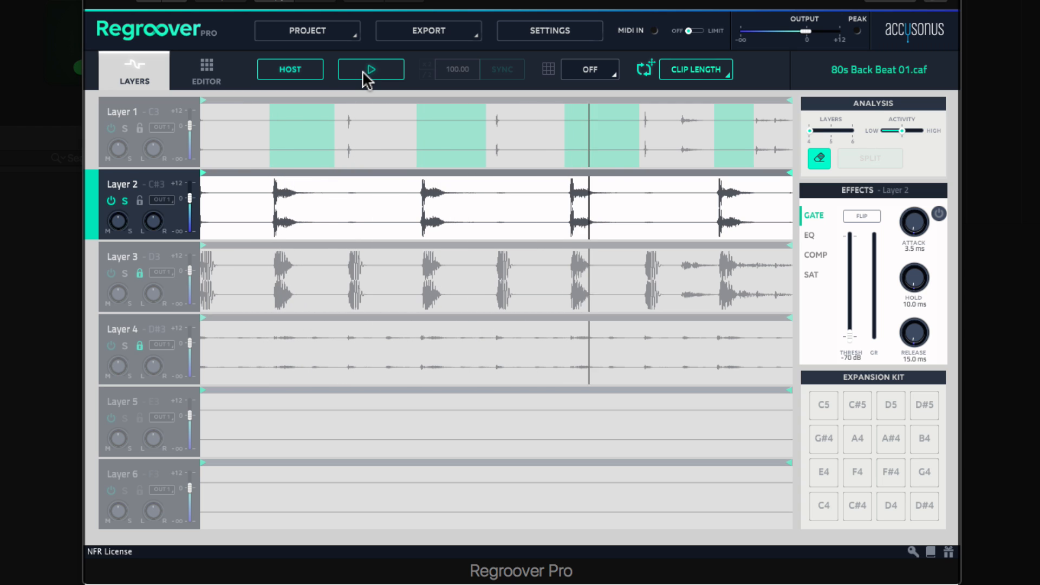
{"action": "left_click", "coordinate": [368, 76]}
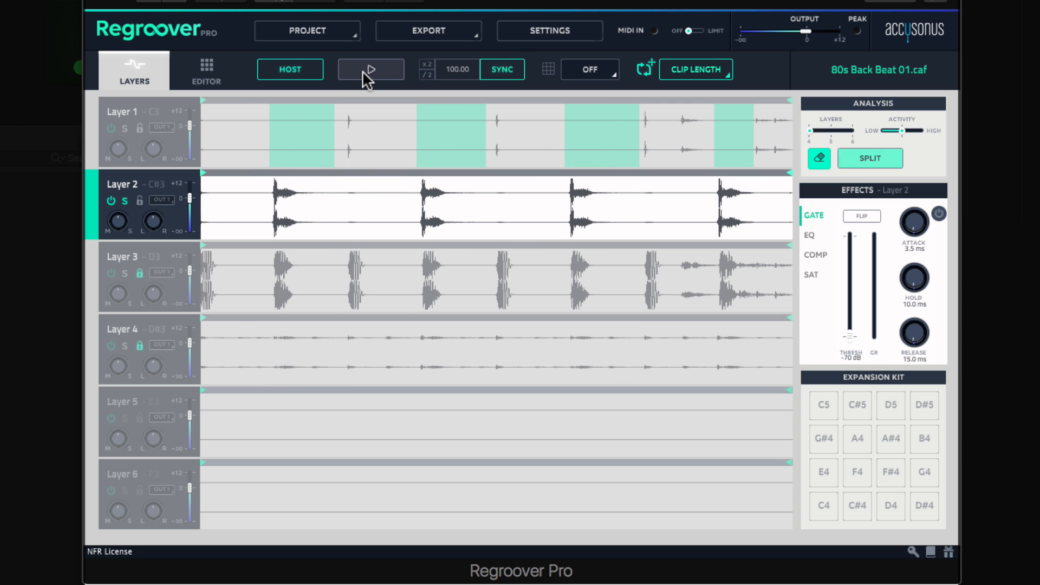
{"action": "left_click", "coordinate": [124, 201]}
- Play Layer 3 on its own, and unsolo it to restore all four layers
{"action": "left_click", "coordinate": [124, 273]}
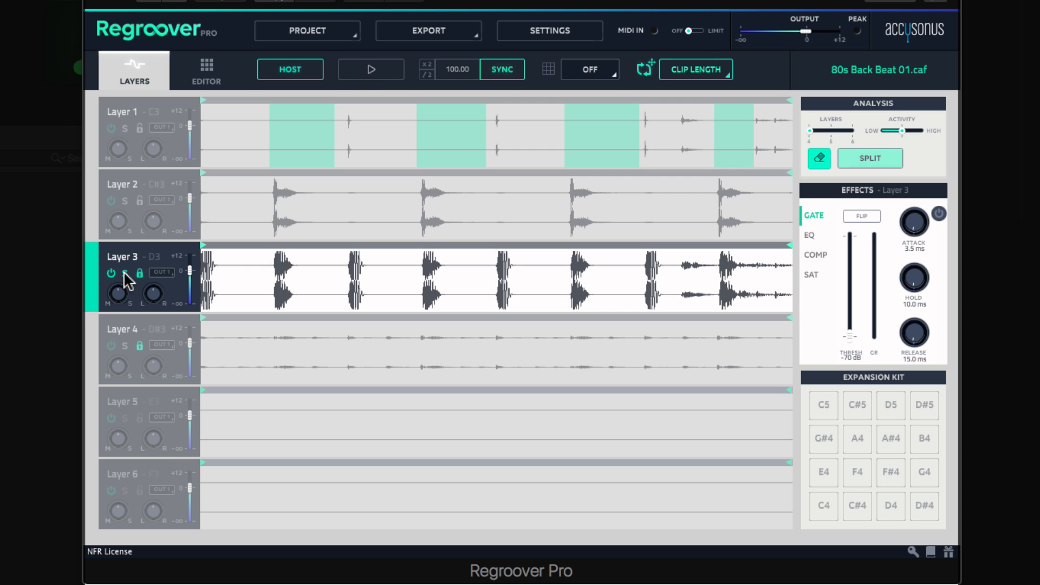
{"action": "left_click", "coordinate": [361, 71]}
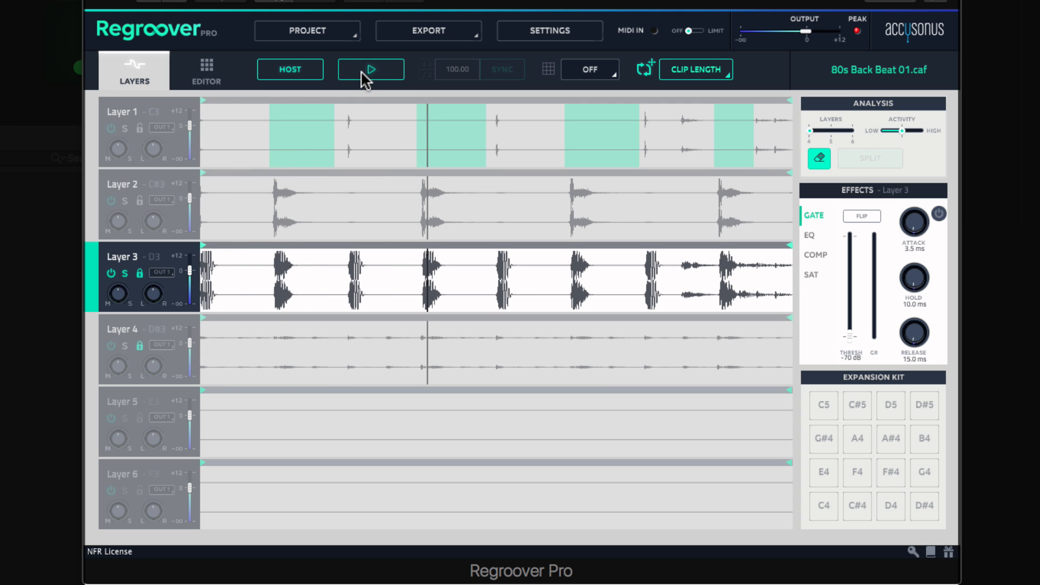
{"action": "left_click", "coordinate": [362, 73]}
{"action": "left_click", "coordinate": [126, 274]}
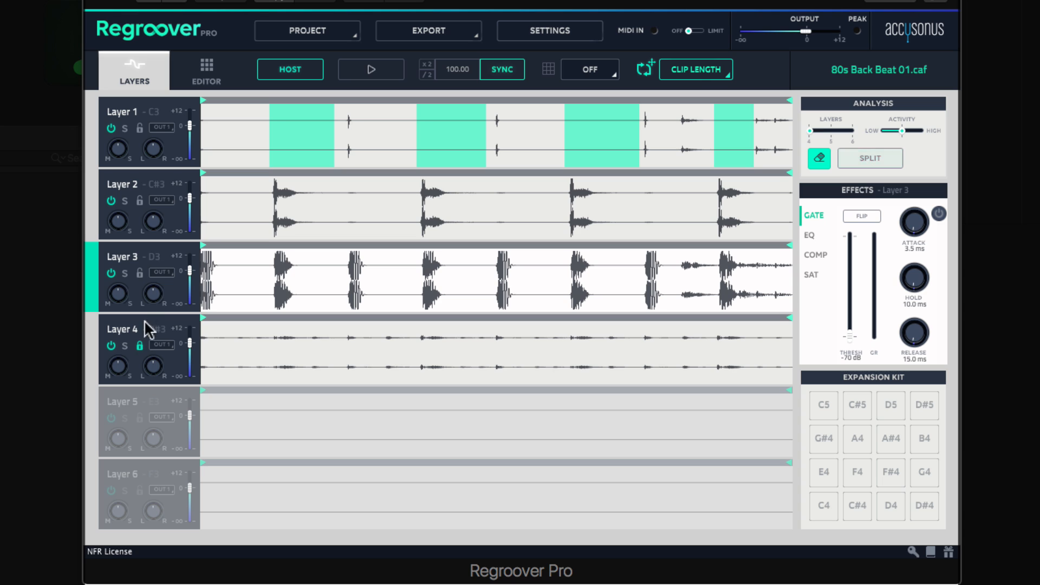
- With Layer 3 unlocked and Layer 1 locked, mark the first two Layer 3 hits that coincide with Layer 2's hits, covering their decay
{"action": "left_click", "coordinate": [140, 130]}
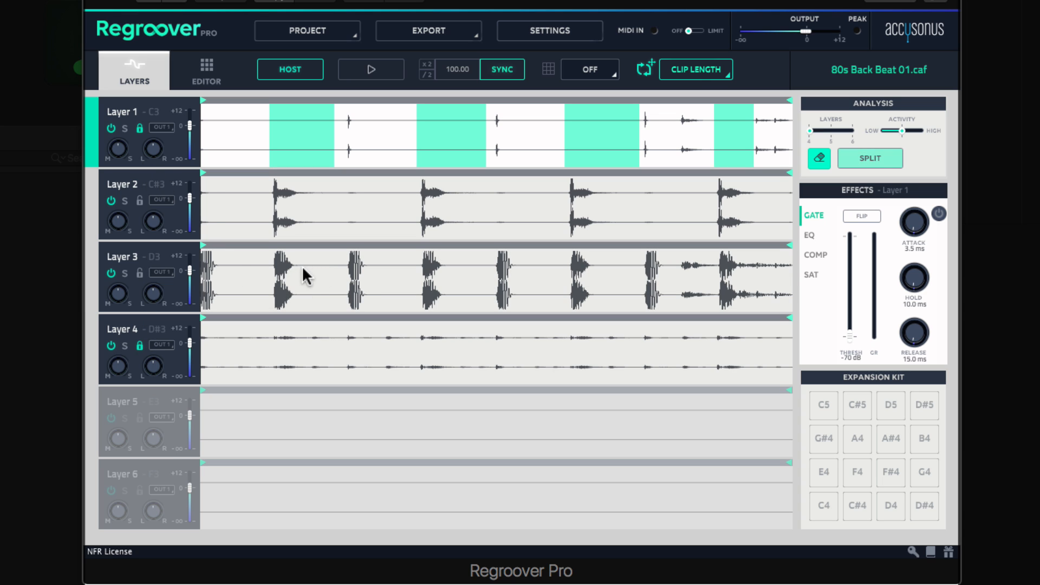
{"action": "left_click", "coordinate": [279, 281]}
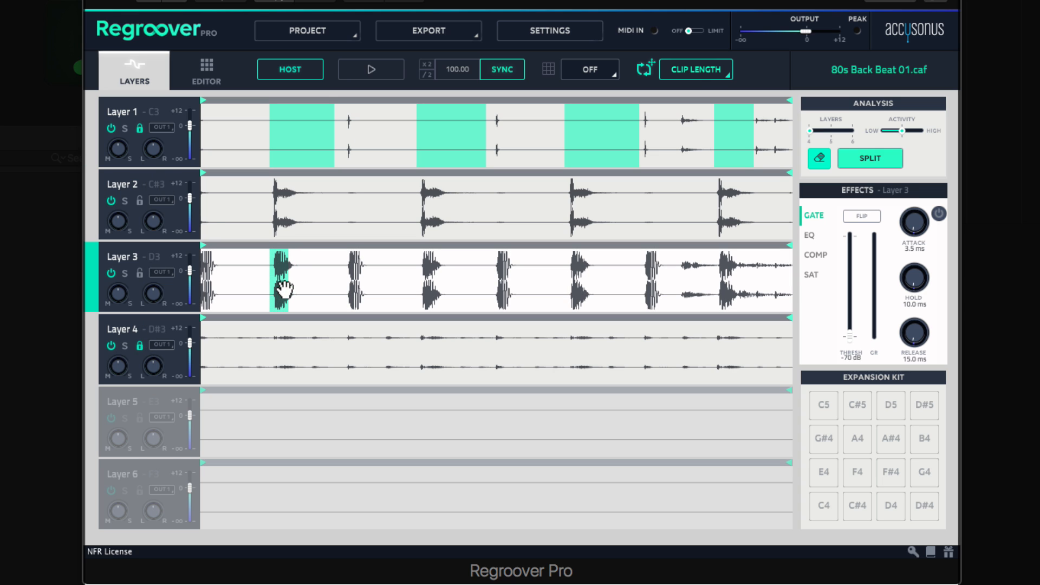
{"action": "left_click_drag", "start_coordinate": [297, 281], "coordinate": [309, 279]}
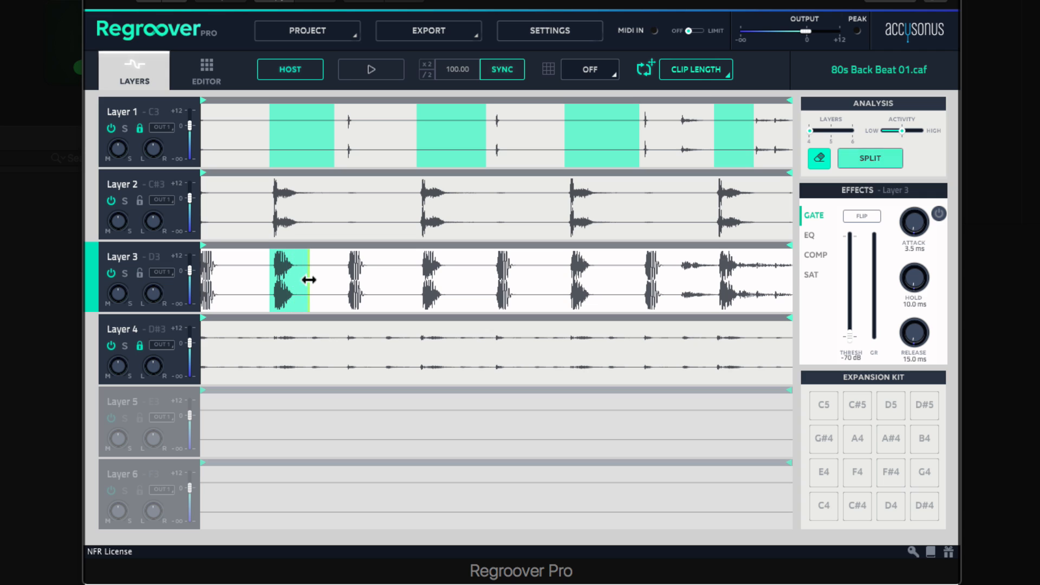
{"action": "left_click", "coordinate": [434, 287]}
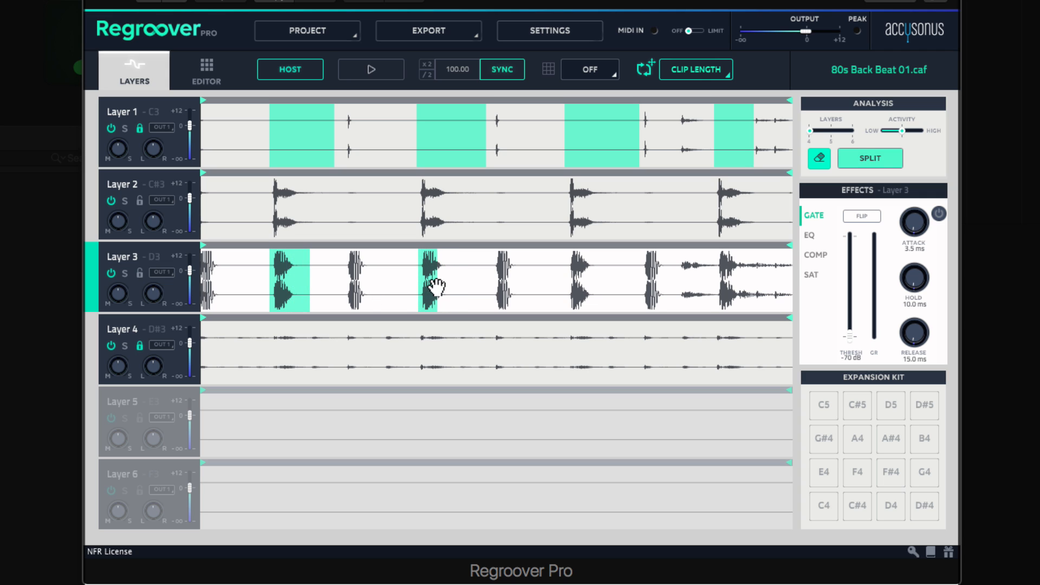
{"action": "left_click_drag", "start_coordinate": [436, 280], "coordinate": [450, 278]}
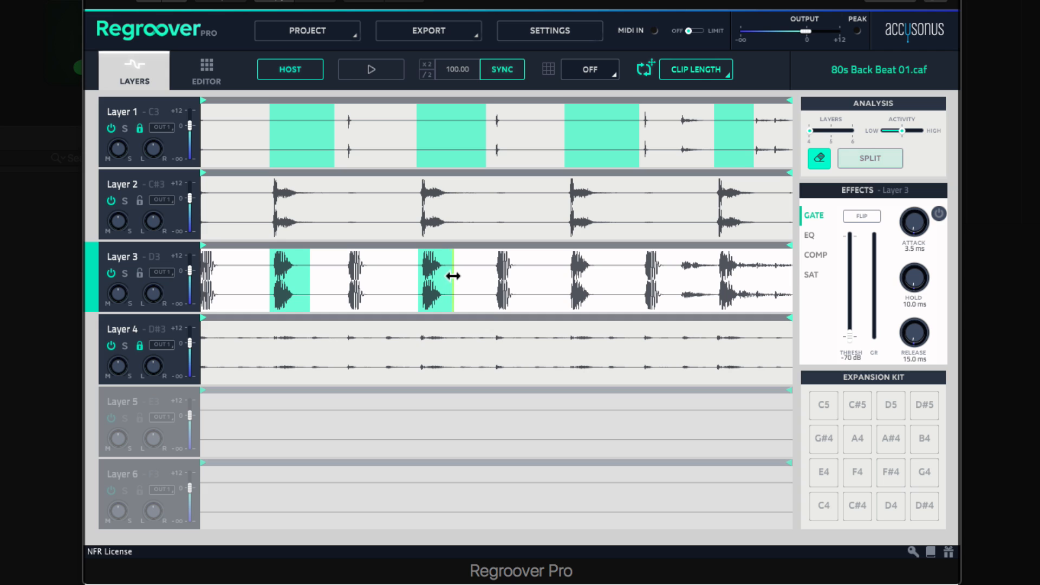
- Mark the third and fourth Layer 3 hits that coincide with Layer 2's hits, and re-split the loop with these selections
{"action": "left_click", "coordinate": [578, 288]}
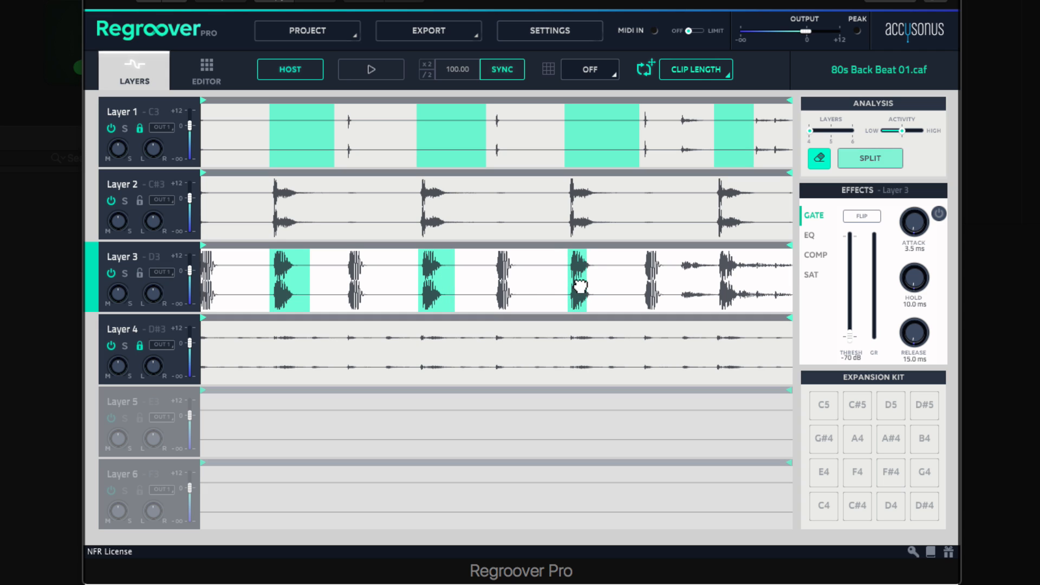
{"action": "left_click_drag", "start_coordinate": [588, 276], "coordinate": [603, 275]}
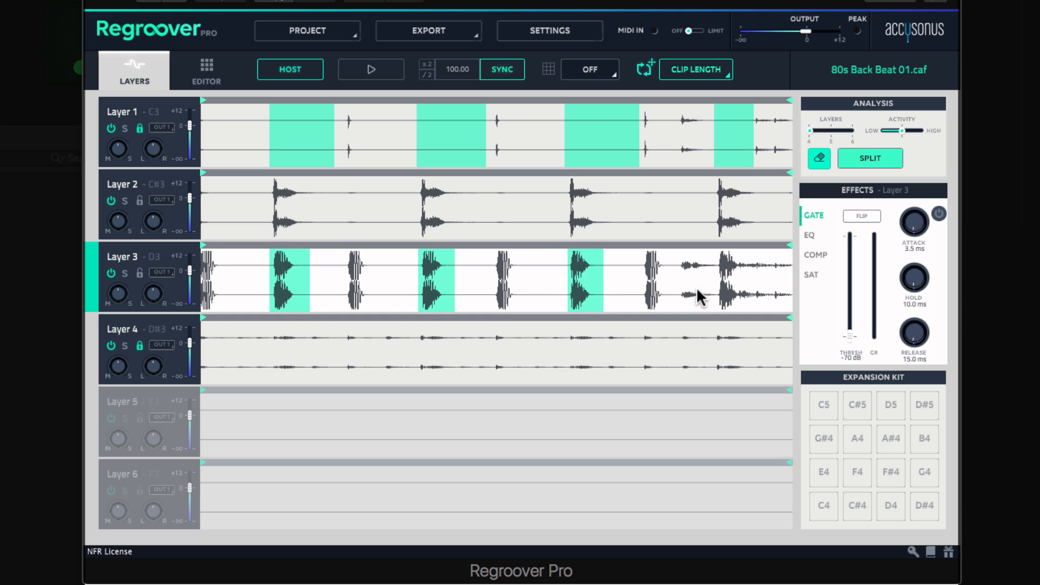
{"action": "left_click", "coordinate": [726, 293]}
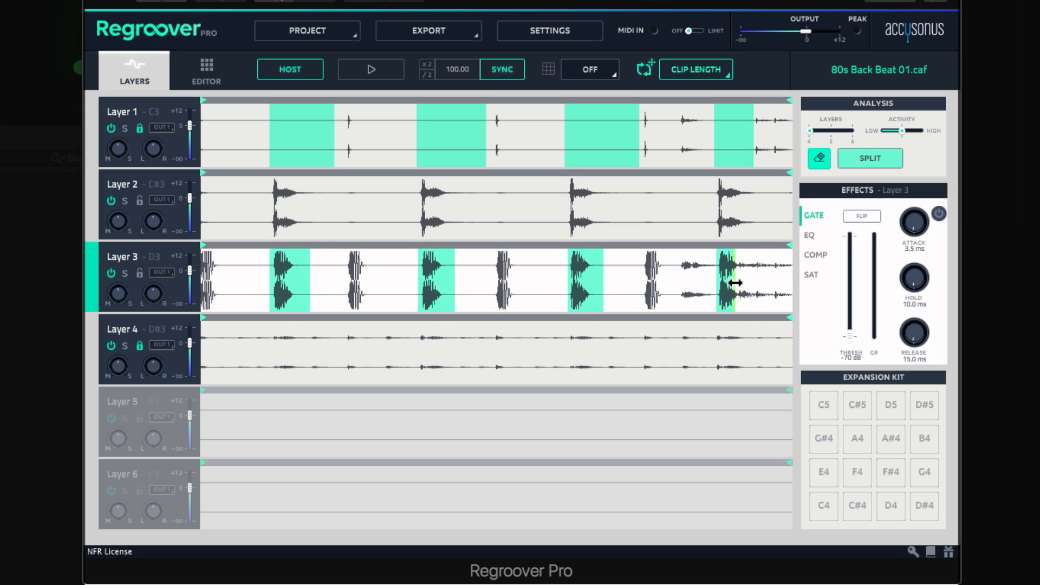
{"action": "left_click_drag", "start_coordinate": [736, 283], "coordinate": [754, 291]}
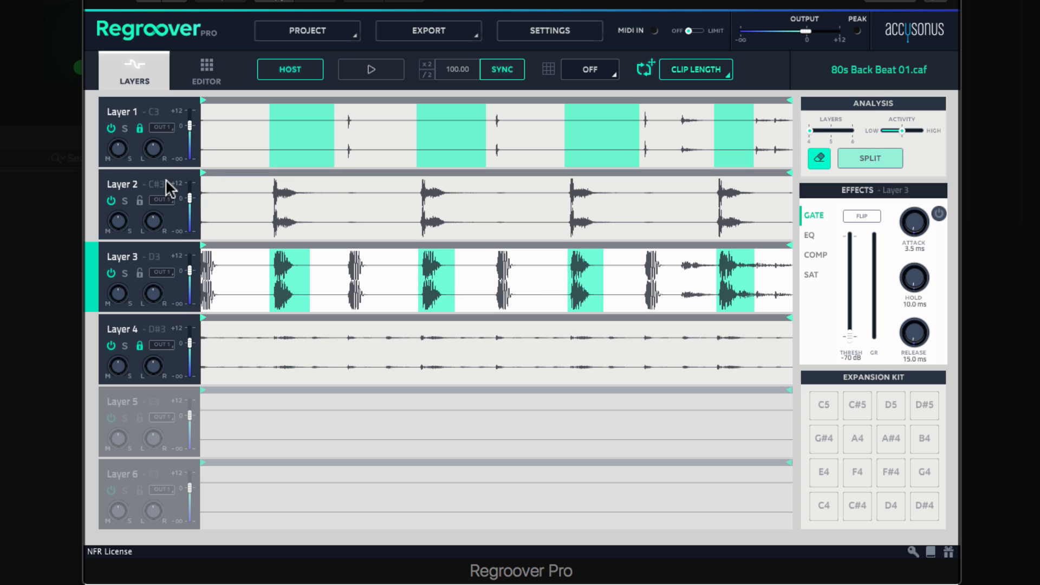
{"action": "left_click", "coordinate": [871, 163]}
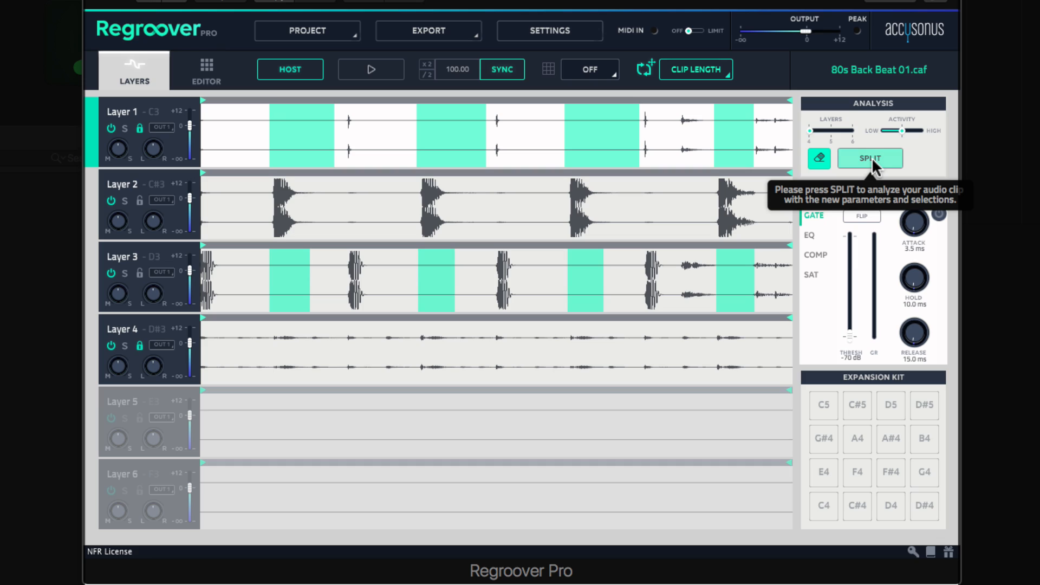
- Audition the re-split Layer 2 soloed, and unsolo it to restore all layers
{"action": "left_click", "coordinate": [125, 200]}
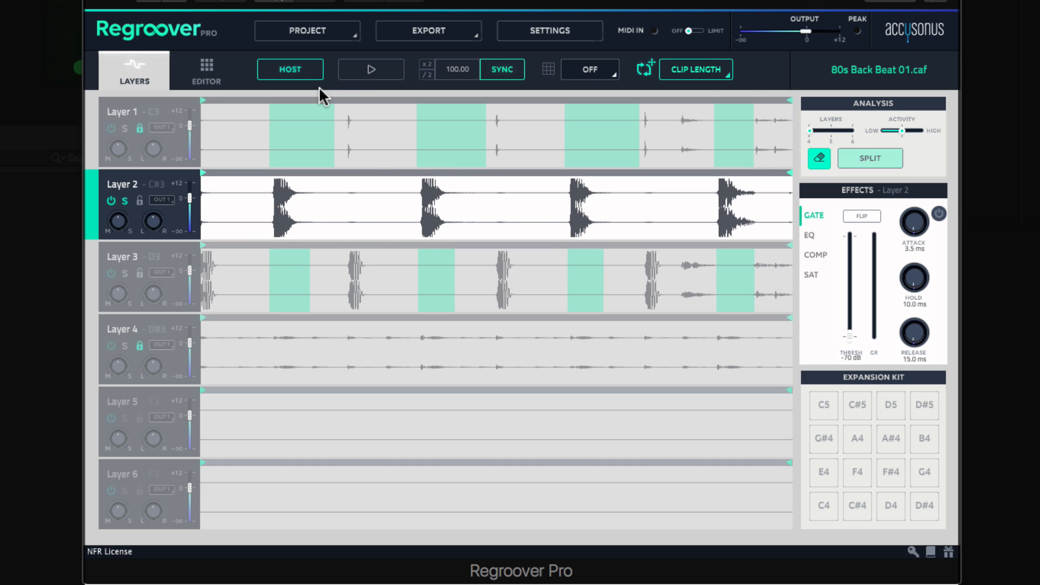
{"action": "left_click", "coordinate": [367, 73]}
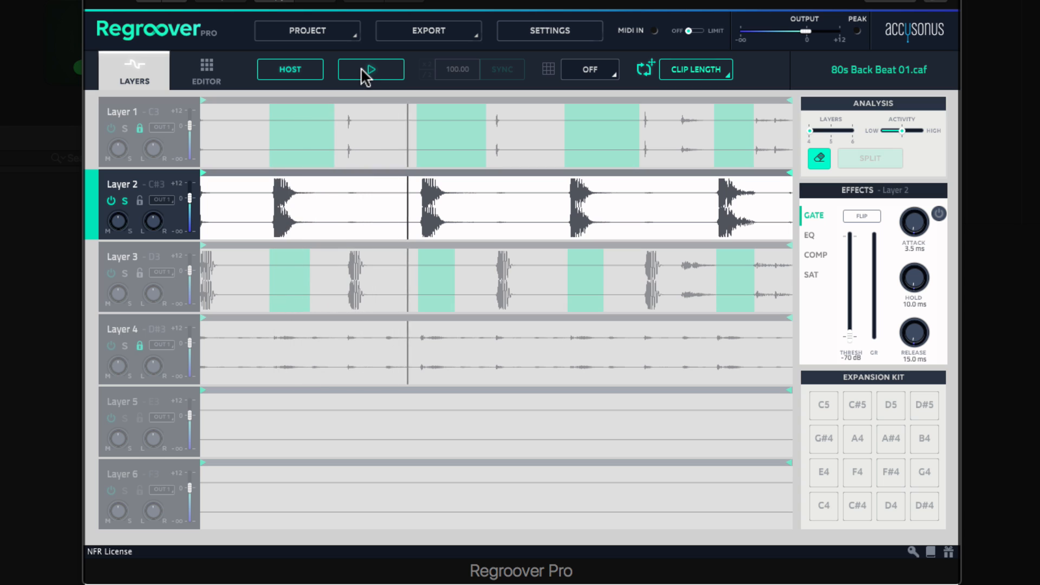
{"action": "left_click", "coordinate": [364, 70]}
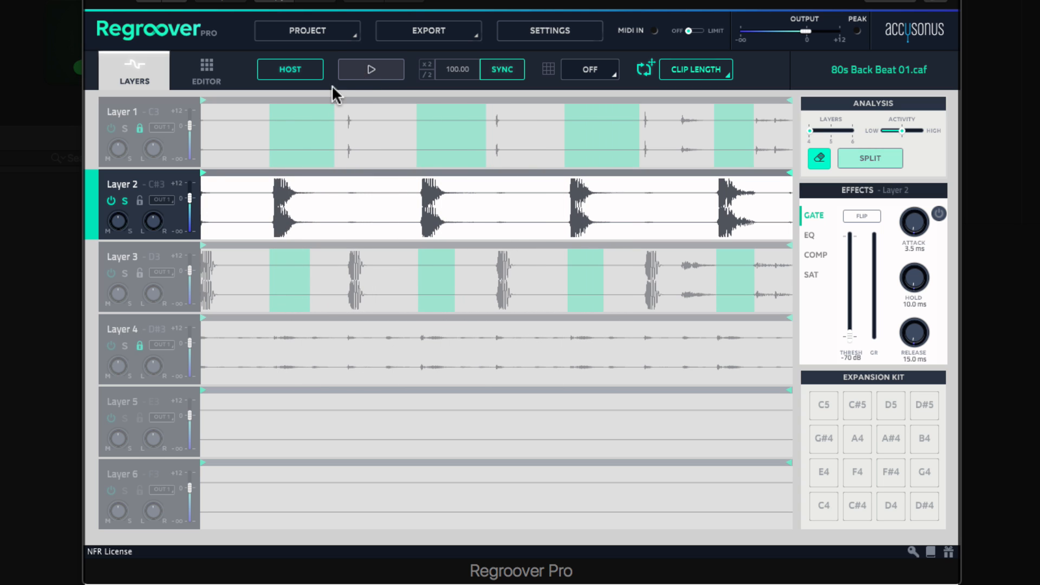
{"action": "left_click", "coordinate": [125, 201]}
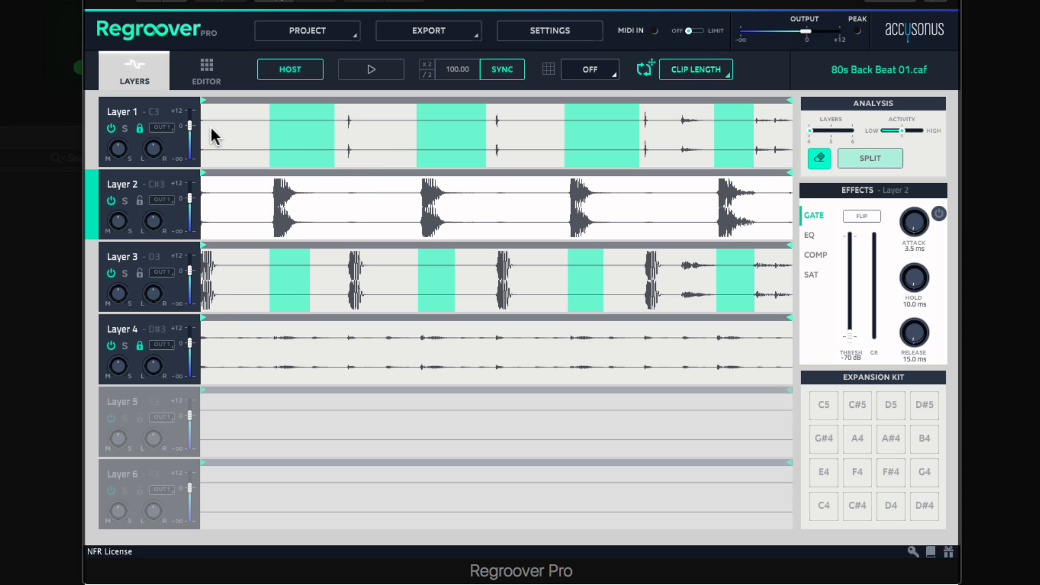
- Unlock Layer 1 and mark its three small hits between the existing regions, plus a region at the very start of the layer
{"action": "left_click", "coordinate": [140, 133]}
{"action": "double_click", "coordinate": [382, 144]}
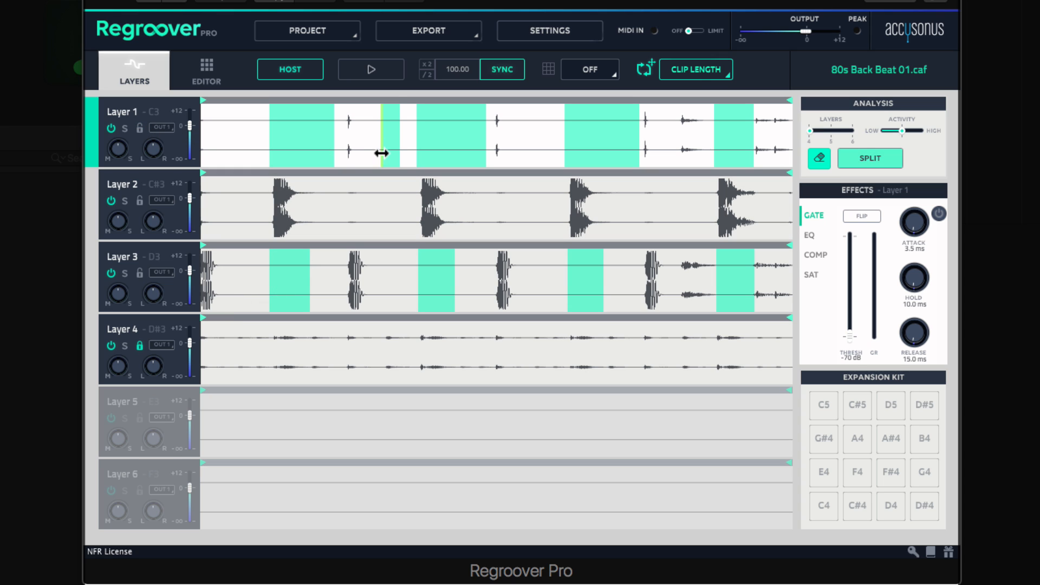
{"action": "left_click_drag", "start_coordinate": [392, 162], "coordinate": [358, 162]}
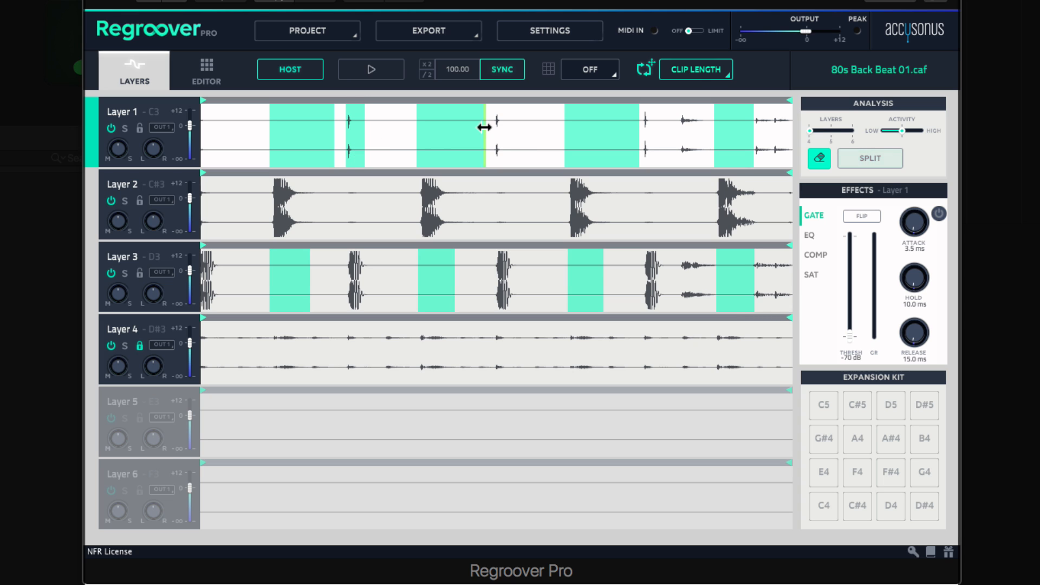
{"action": "left_click_drag", "start_coordinate": [530, 153], "coordinate": [501, 161]}
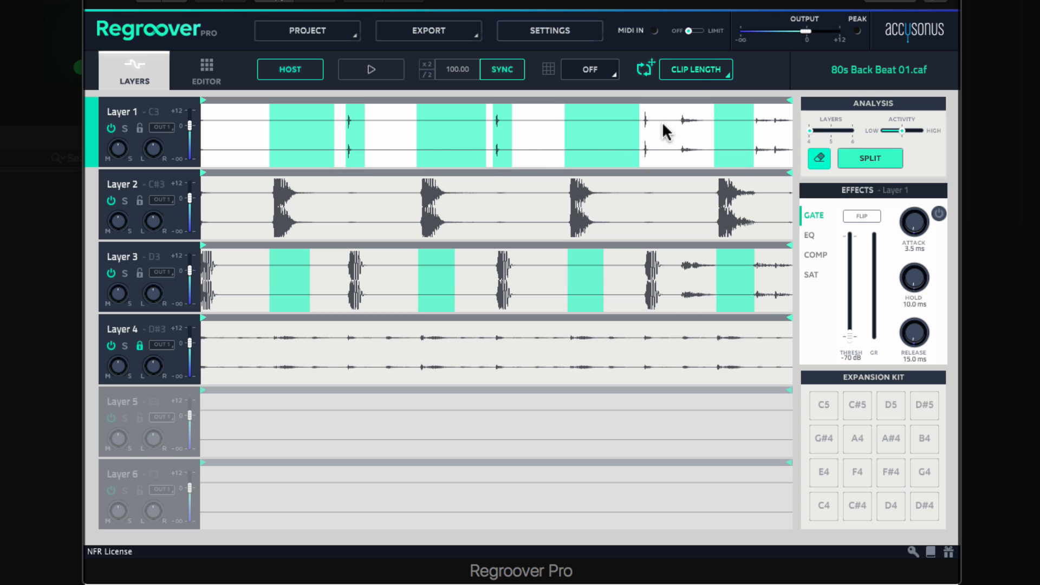
{"action": "double_click", "coordinate": [670, 143]}
{"action": "left_click_drag", "start_coordinate": [670, 152], "coordinate": [666, 149]}
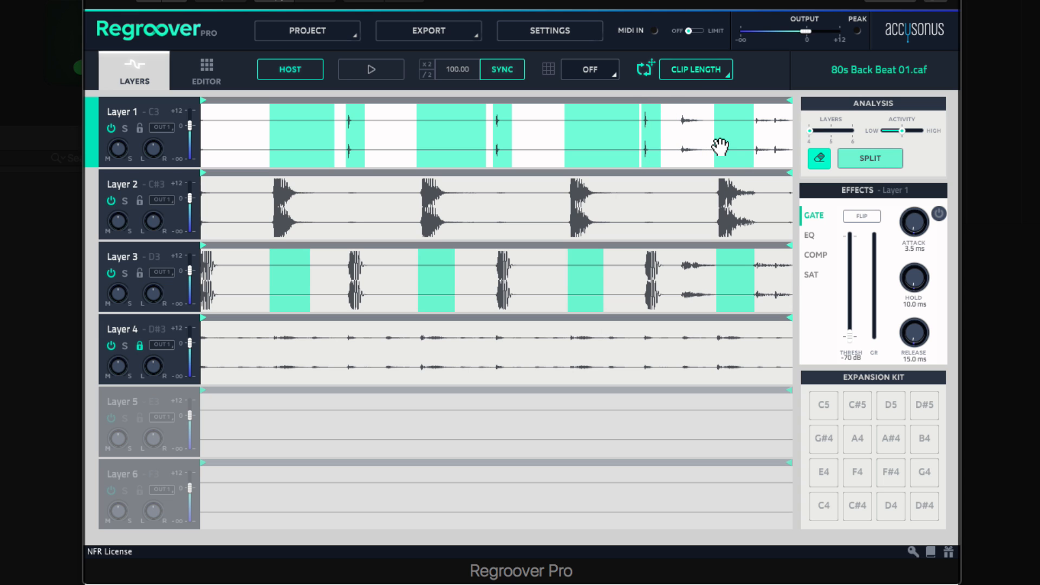
{"action": "double_click", "coordinate": [225, 145]}
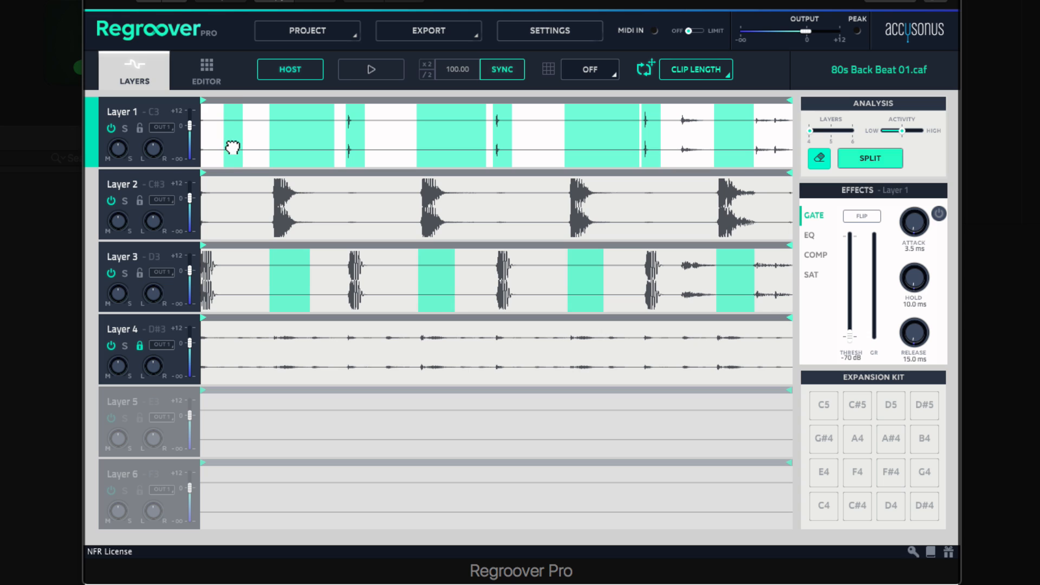
{"action": "left_click_drag", "start_coordinate": [232, 147], "coordinate": [194, 150]}
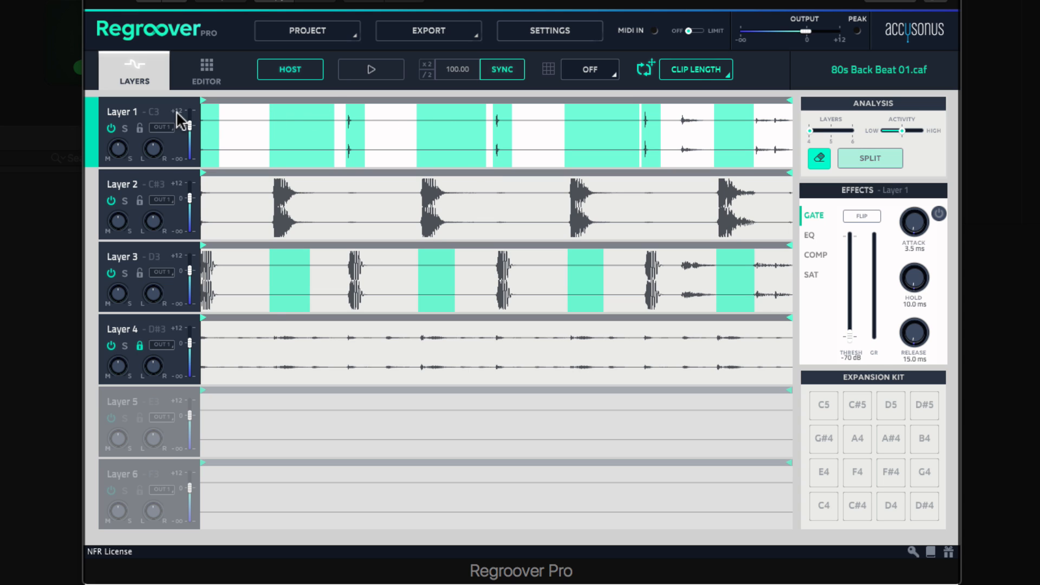
- Lock Layer 2 and re-split the loop with the added Layer 1 regions
{"action": "left_click", "coordinate": [140, 201]}
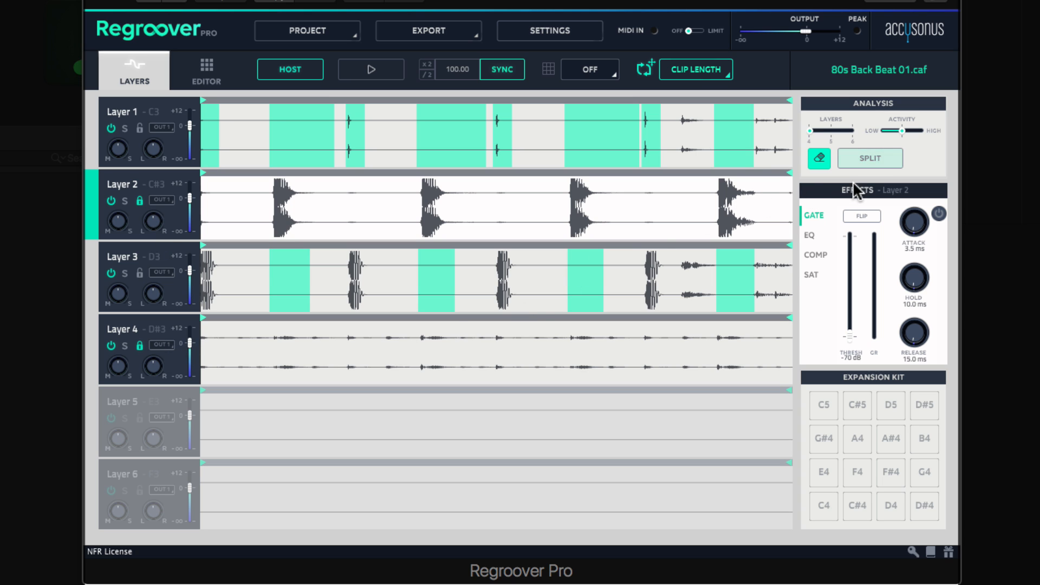
{"action": "left_click", "coordinate": [866, 158]}
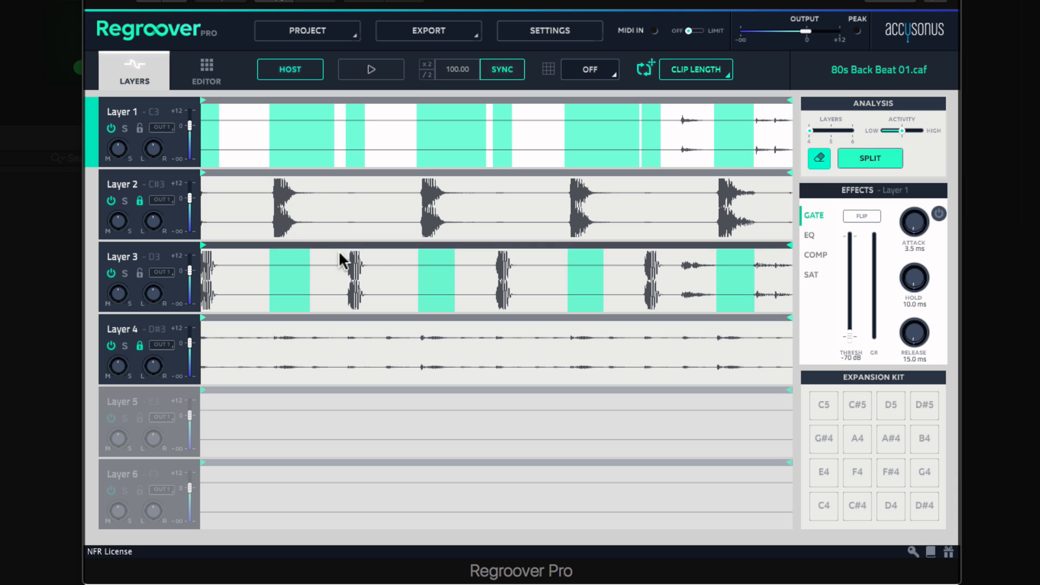
- Solo Layer 3 and listen to it after the re-split
{"action": "left_click", "coordinate": [126, 273]}
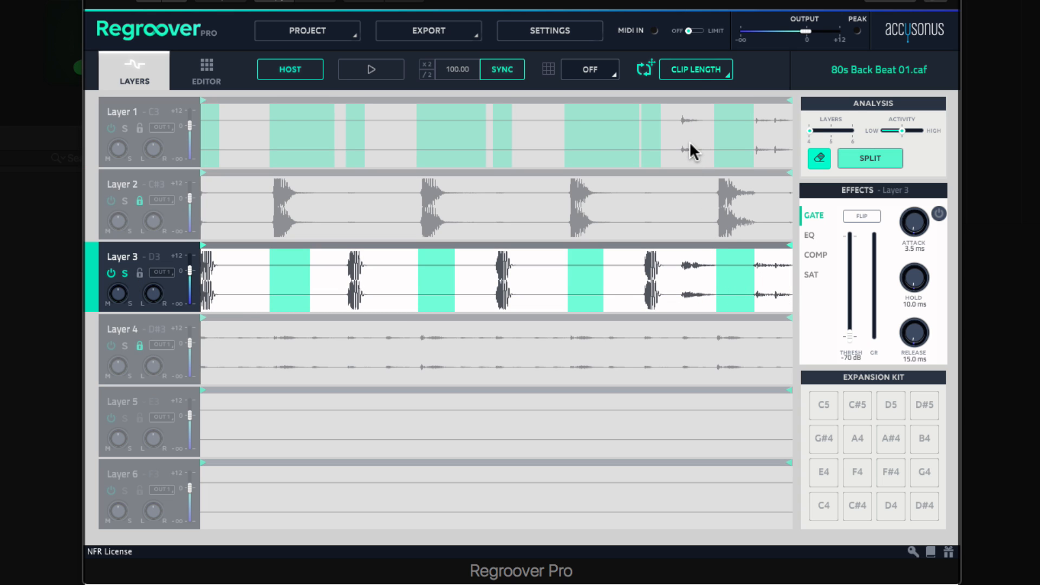
{"action": "left_click", "coordinate": [349, 71]}
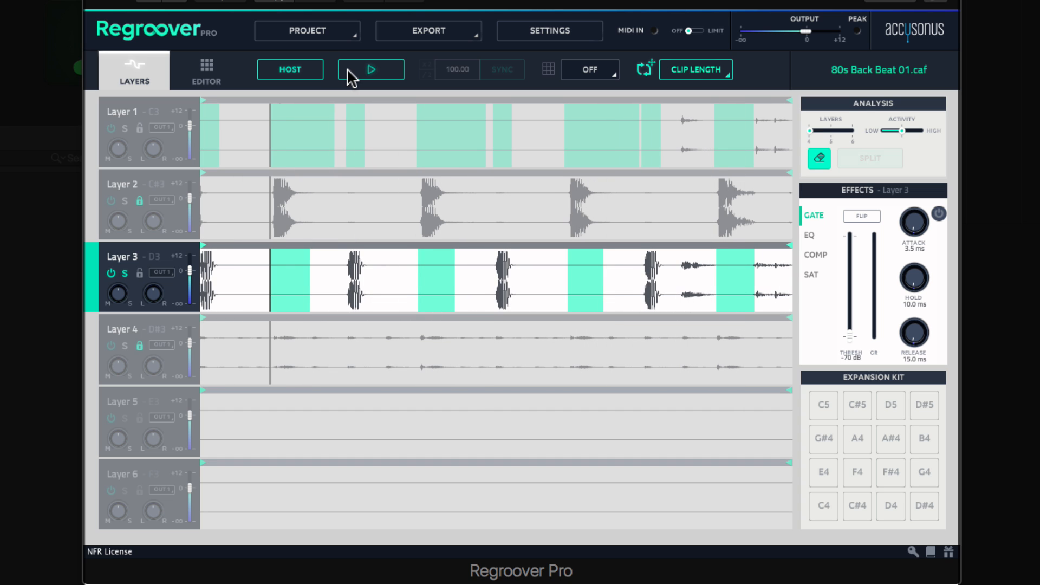
{"action": "left_click", "coordinate": [348, 70]}
- Mark the small remaining hits near the end of Layer 3, with one region before the last existing region and one after it
{"action": "double_click", "coordinate": [682, 288]}
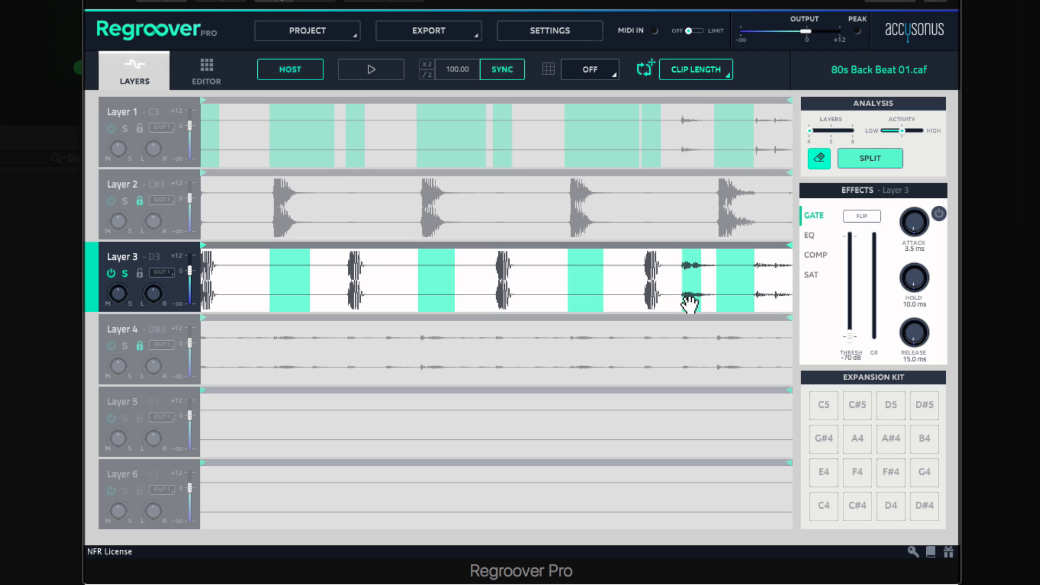
{"action": "left_click_drag", "start_coordinate": [691, 305], "coordinate": [797, 290]}
{"action": "double_click", "coordinate": [766, 285]}
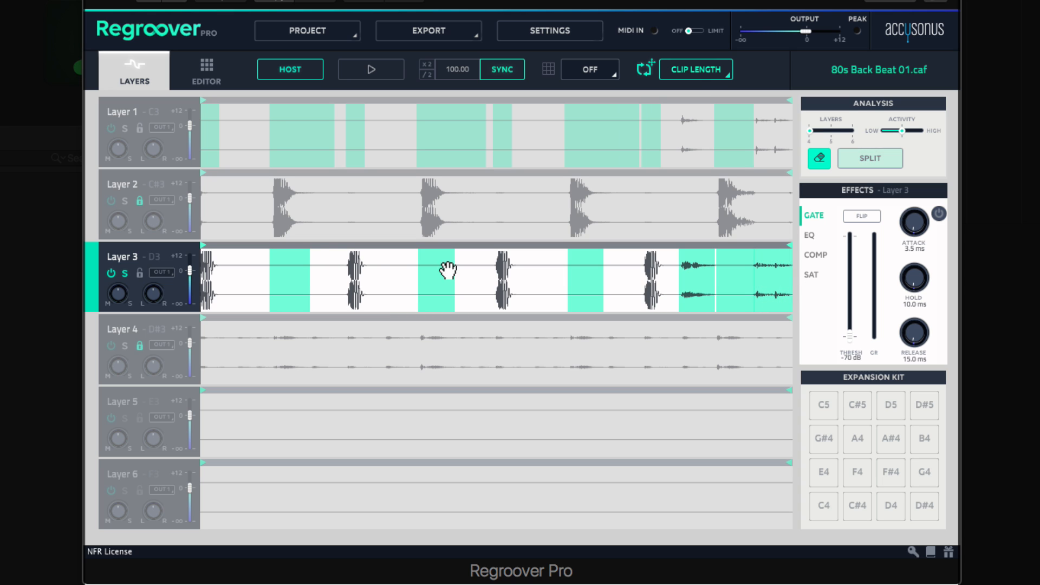
- Turn off Layer 3's solo and re-split the loop with the newly marked regions
{"action": "left_click", "coordinate": [124, 272]}
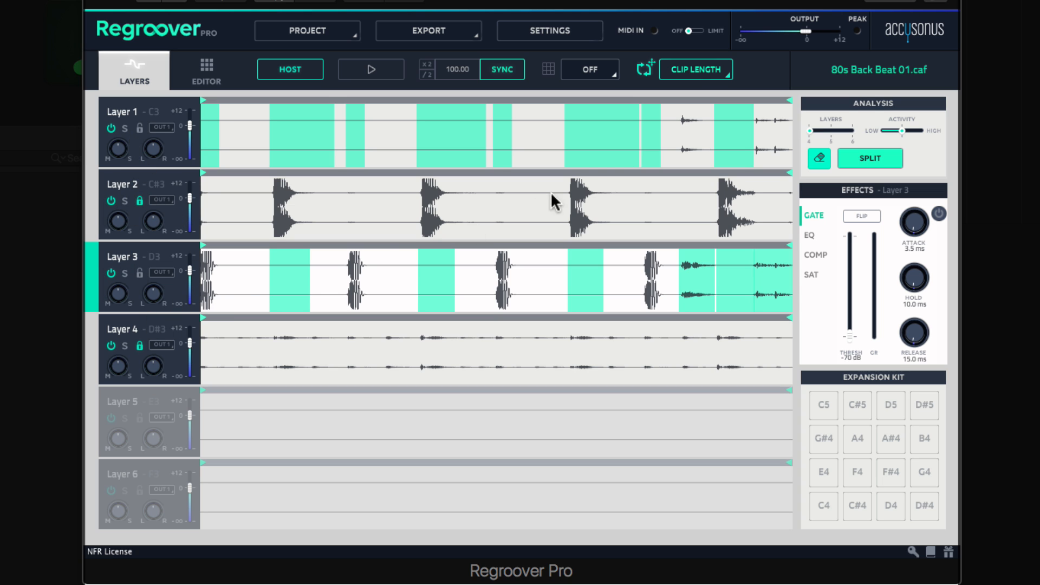
{"action": "left_click", "coordinate": [859, 160]}
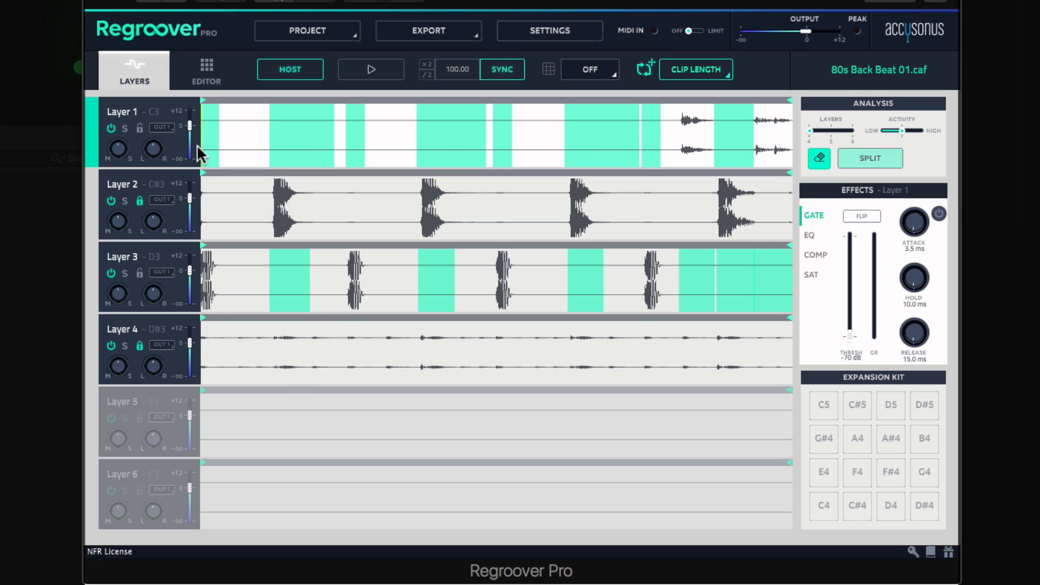
- Erase all eight marked regions from Layer 1, from its start through the one between the last hits
{"action": "left_click", "coordinate": [215, 144]}
{"action": "left_click", "coordinate": [320, 144]}
{"action": "left_click", "coordinate": [354, 142]}
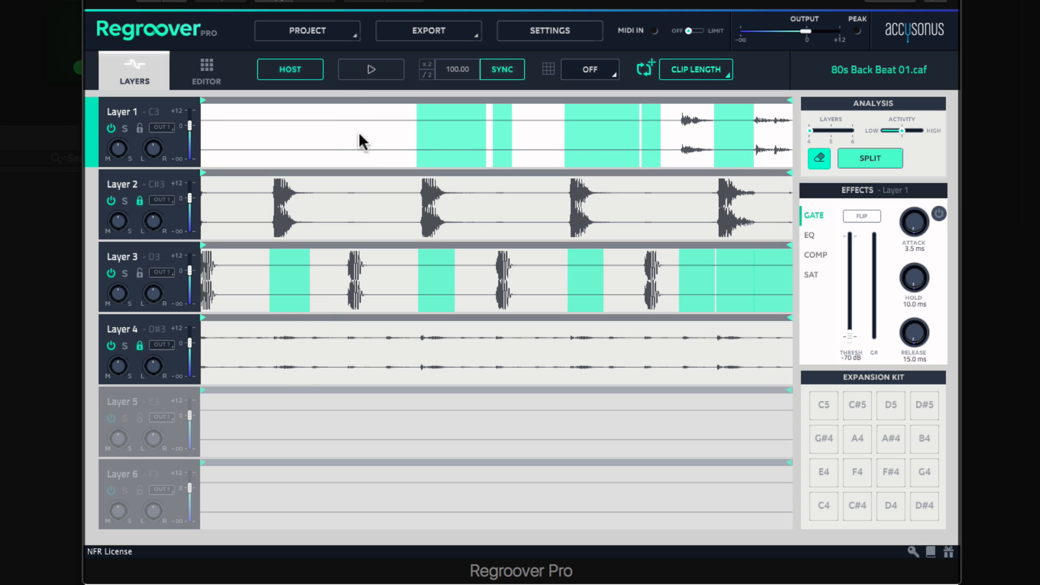
{"action": "left_click", "coordinate": [434, 145]}
{"action": "left_click", "coordinate": [510, 146]}
{"action": "left_click", "coordinate": [595, 146]}
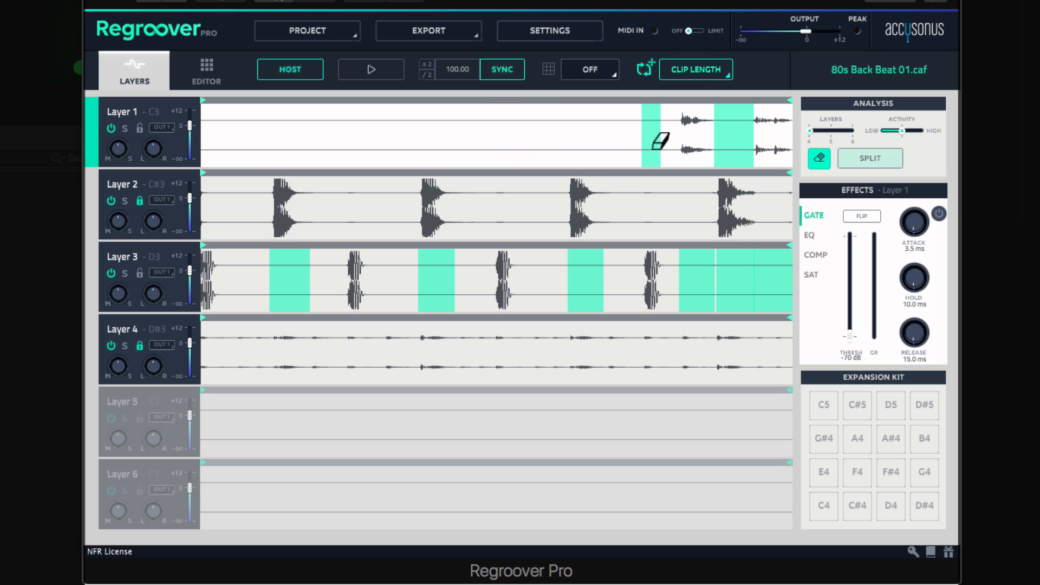
{"action": "left_click", "coordinate": [657, 143]}
{"action": "left_click", "coordinate": [726, 145]}
- Erase all six marked regions from Layer 3
{"action": "left_click", "coordinate": [743, 283]}
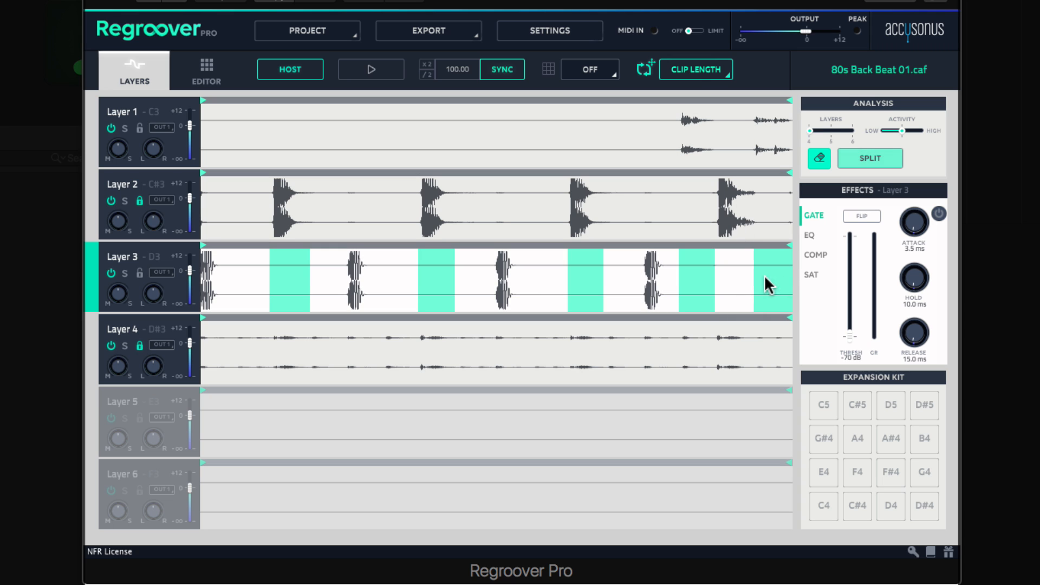
{"action": "left_click", "coordinate": [770, 285]}
{"action": "left_click", "coordinate": [704, 286]}
{"action": "left_click", "coordinate": [597, 287]}
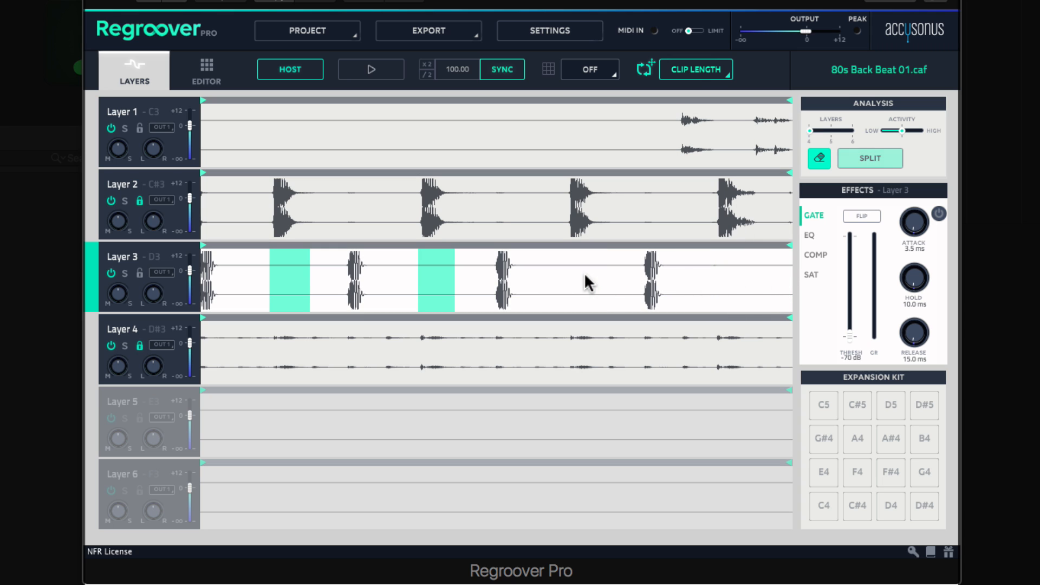
{"action": "left_click", "coordinate": [440, 290]}
{"action": "left_click", "coordinate": [293, 297]}
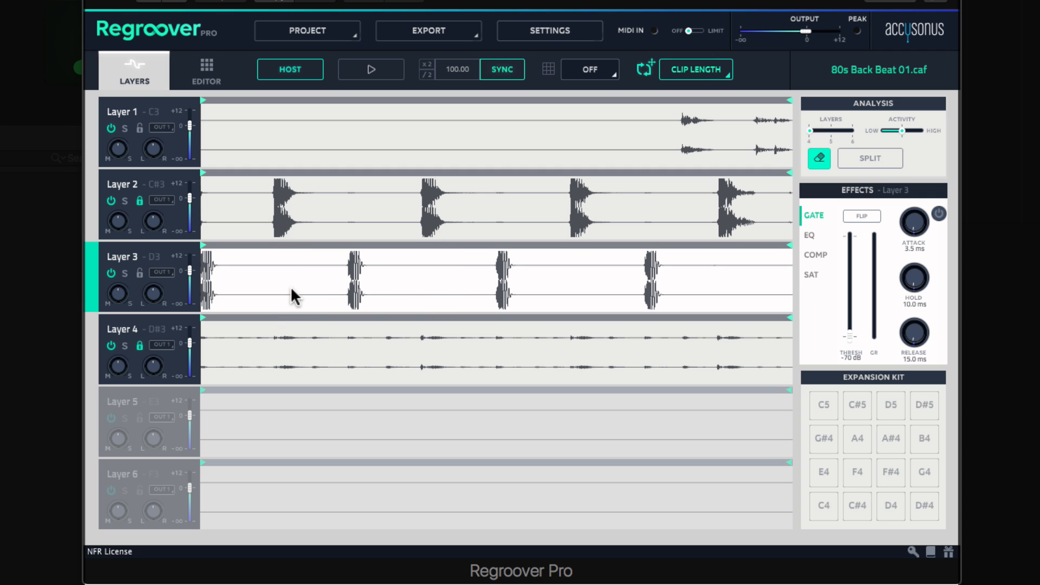
- Solo Layer 1, listen to it on its own, and release the solo
{"action": "left_click", "coordinate": [125, 127]}
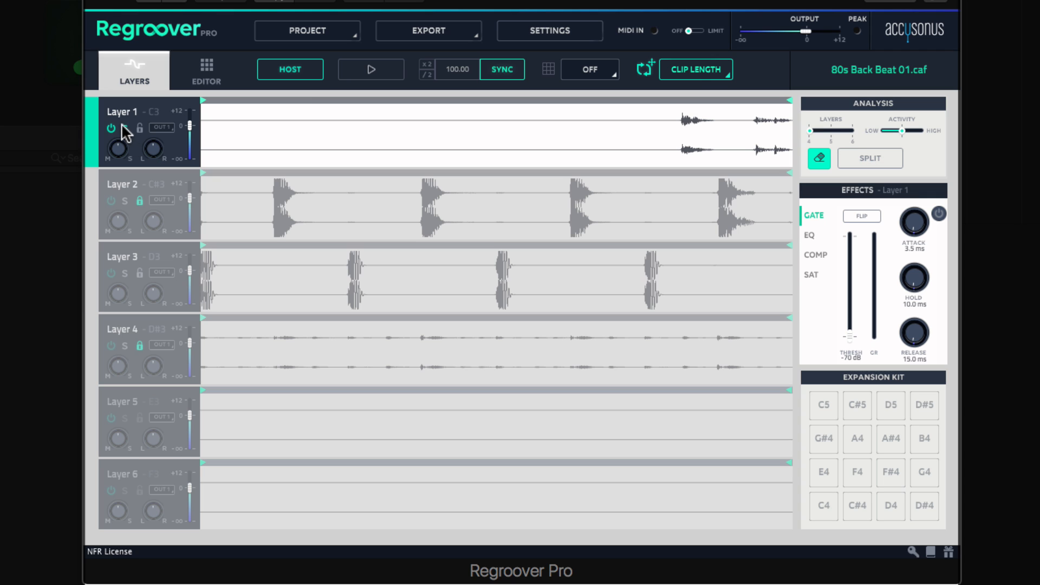
{"action": "left_click", "coordinate": [372, 69]}
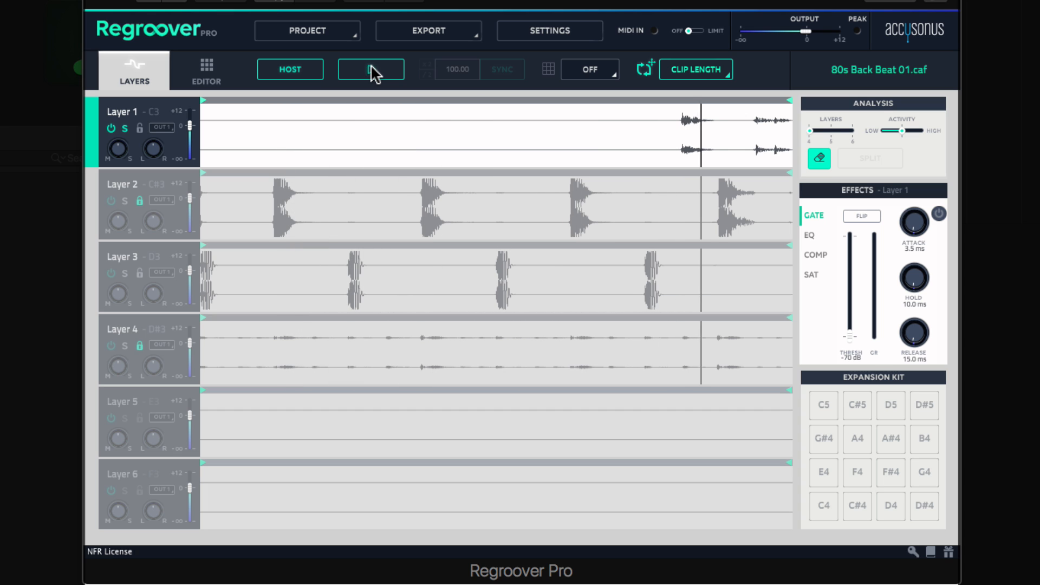
{"action": "left_click", "coordinate": [373, 74]}
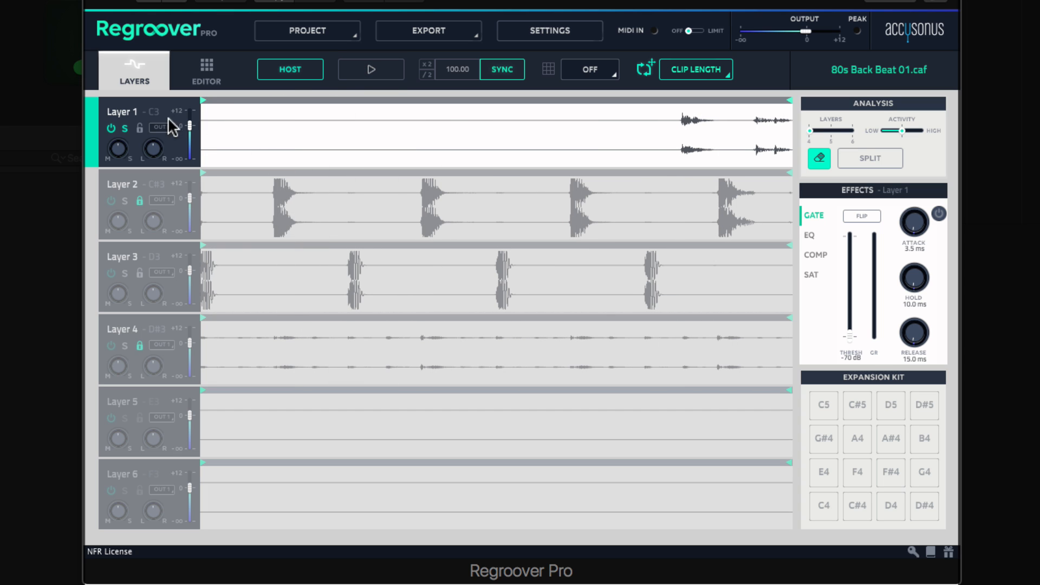
{"action": "left_click", "coordinate": [126, 129]}
- Solo Layer 2, listen to it on its own, and release the solo
{"action": "left_click", "coordinate": [125, 202]}
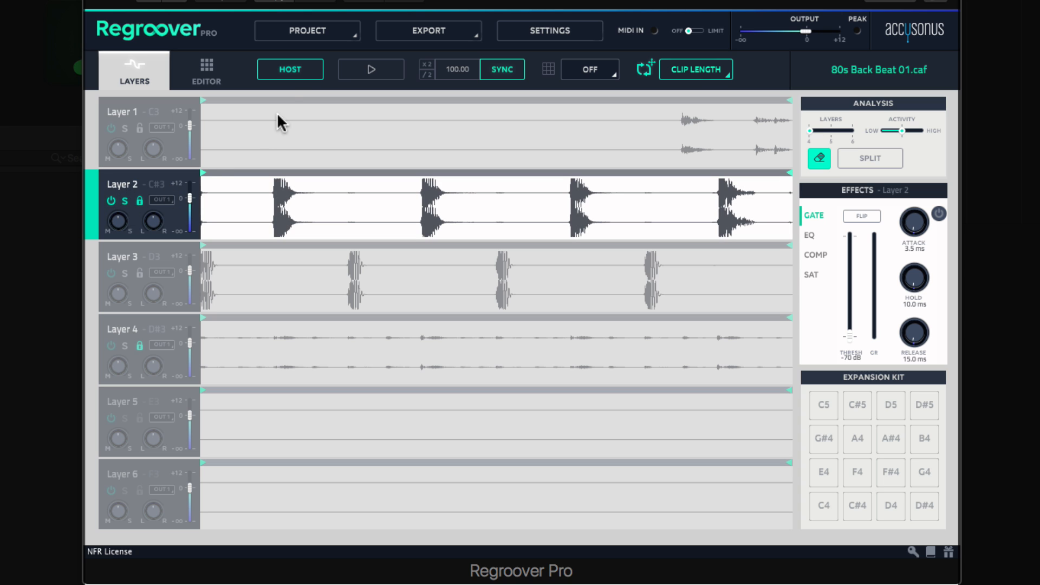
{"action": "left_click", "coordinate": [363, 70]}
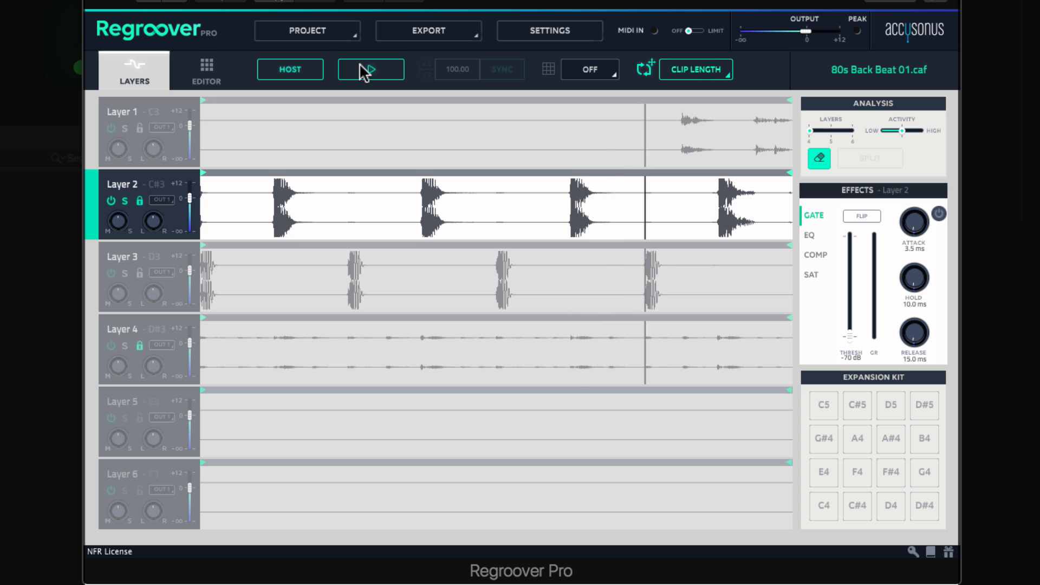
{"action": "left_click", "coordinate": [361, 69]}
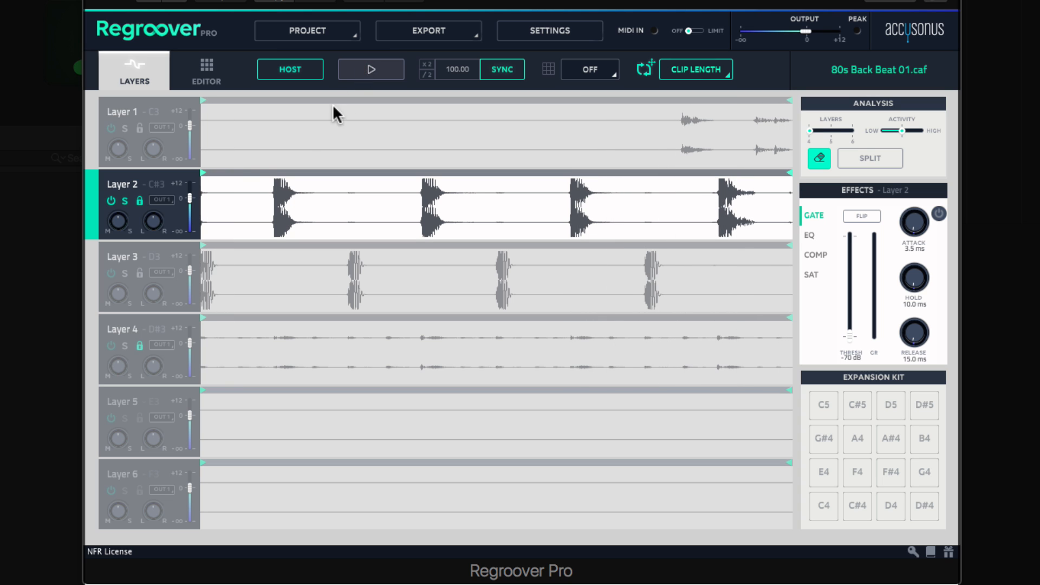
{"action": "left_click", "coordinate": [125, 201]}
- Solo Layer 3, listen to it on its own, and release the solo
{"action": "left_click", "coordinate": [126, 274]}
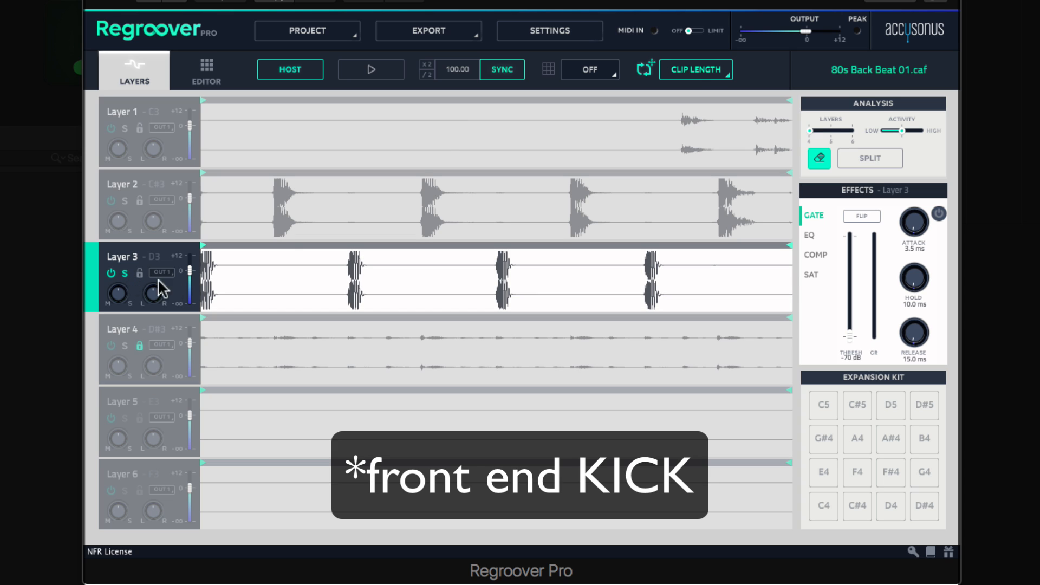
{"action": "left_click", "coordinate": [386, 77]}
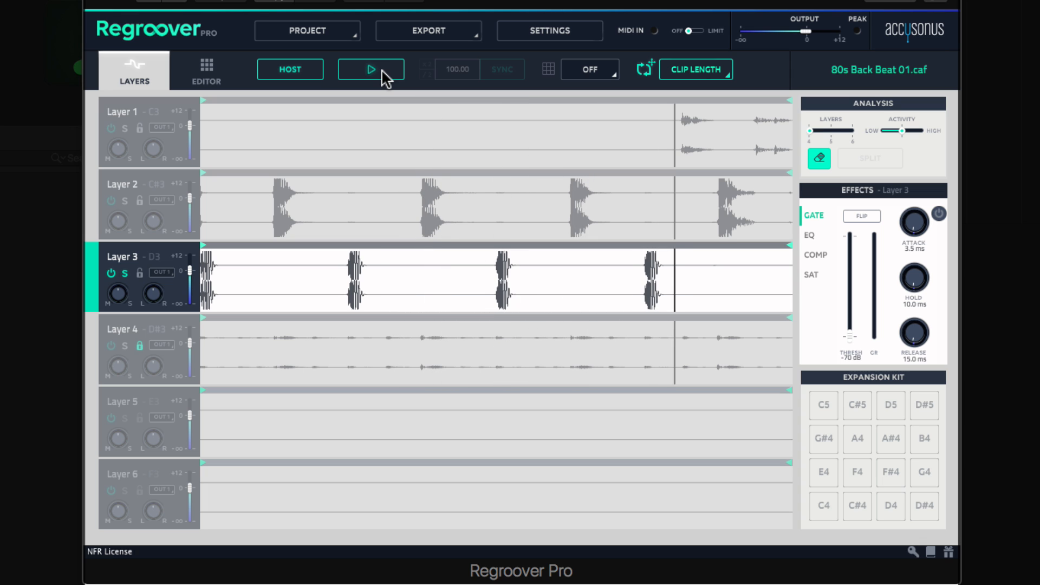
{"action": "left_click", "coordinate": [385, 77]}
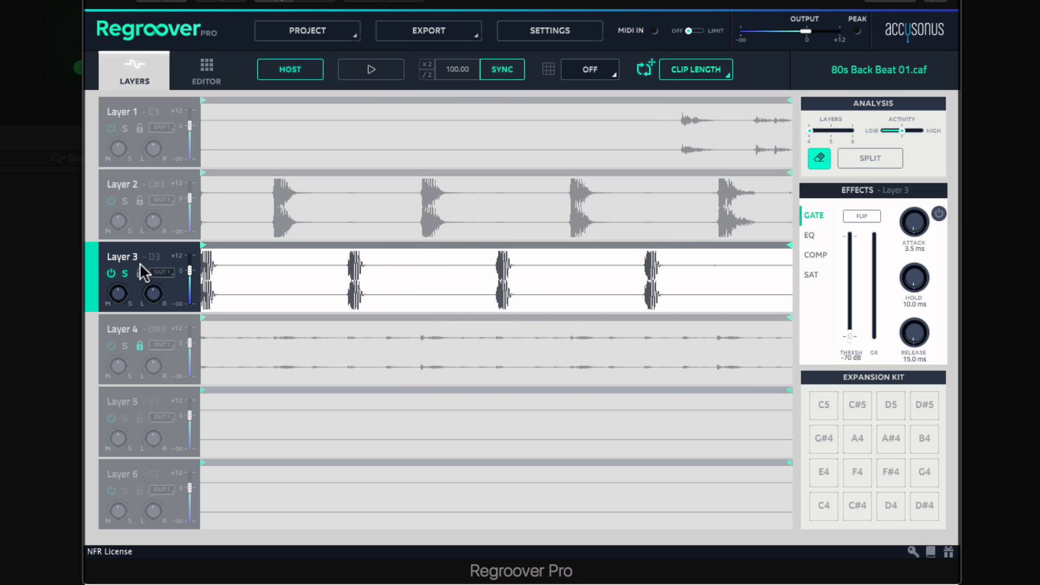
{"action": "left_click", "coordinate": [125, 273]}
- Solo Layer 4, listen to it on its own, and release the solo
{"action": "left_click", "coordinate": [124, 345]}
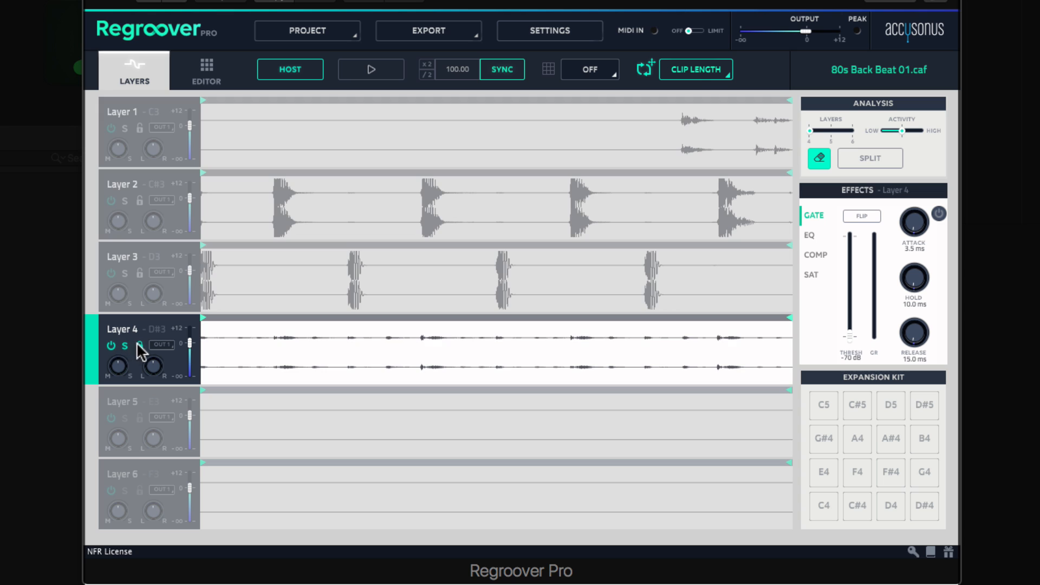
{"action": "left_click", "coordinate": [355, 76]}
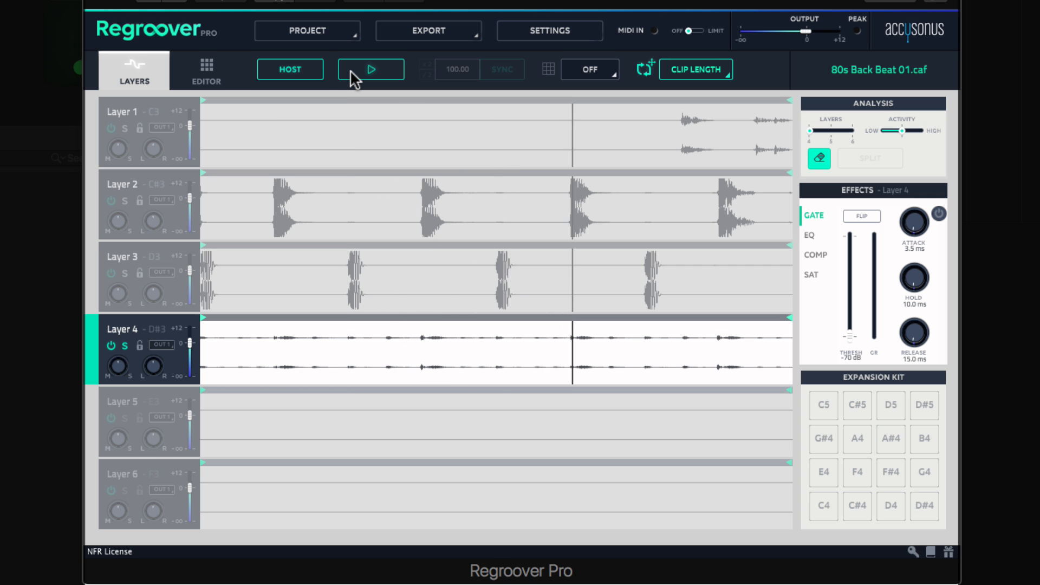
{"action": "left_click", "coordinate": [353, 76]}
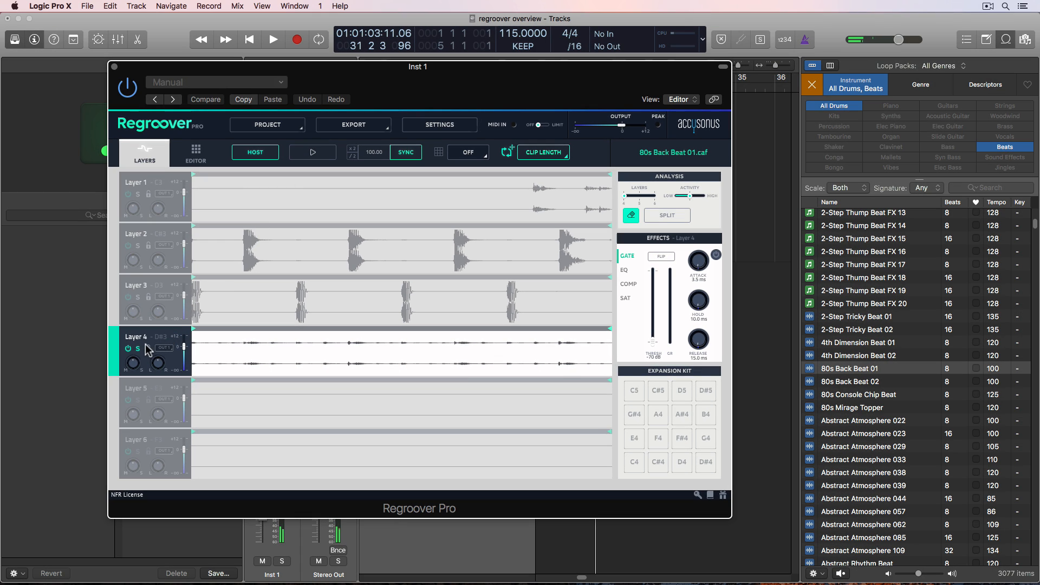
{"action": "left_click", "coordinate": [138, 349]}
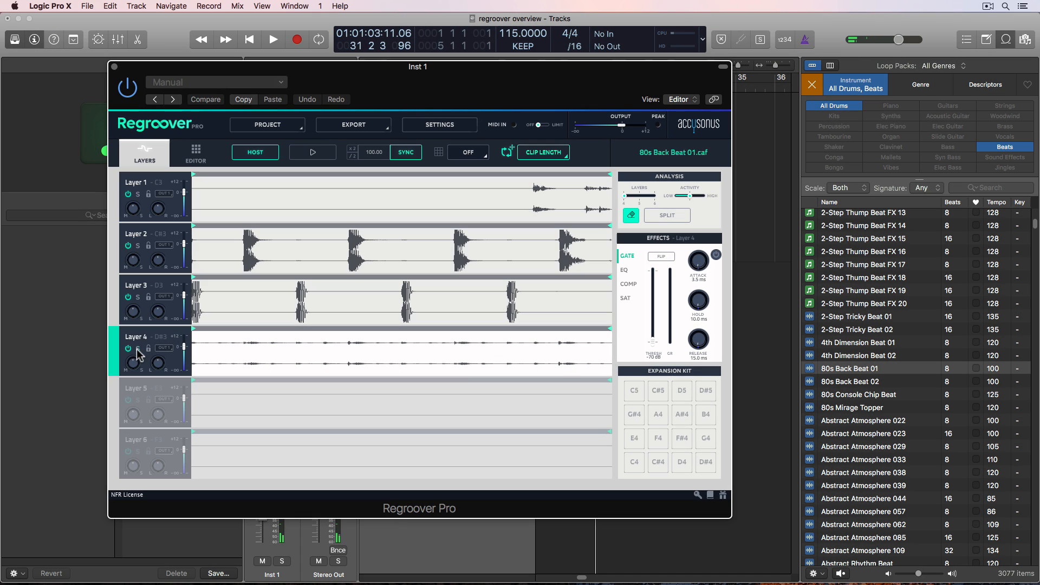
- Move the plug-in window down to uncover the tracks area, return the playhead to bar 1 and play all layers together
{"action": "left_click_drag", "start_coordinate": [325, 83], "coordinate": [319, 241]}
{"action": "key", "text": "space"}
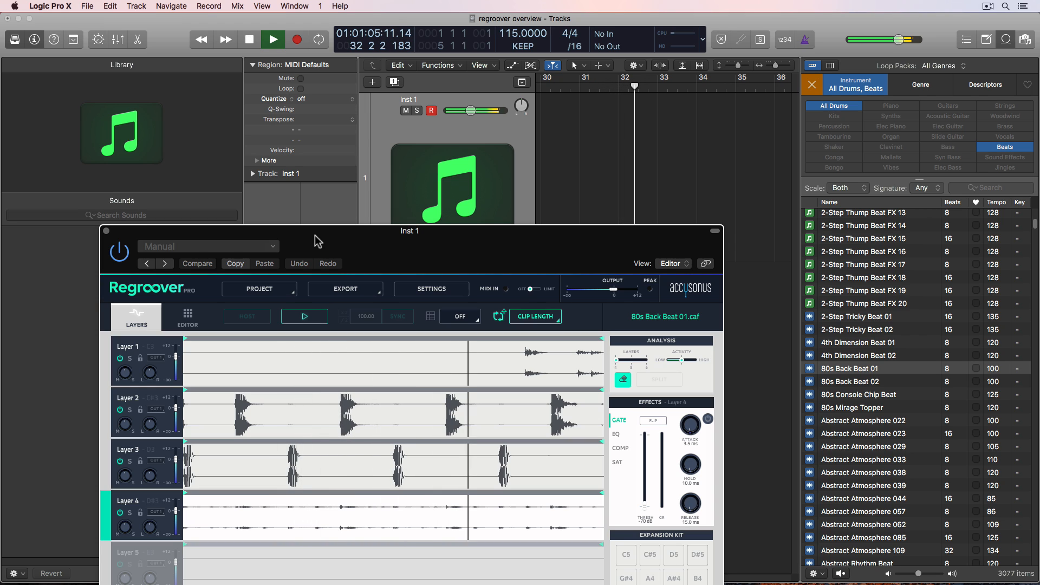
{"action": "key", "text": "space"}
{"action": "left_click", "coordinate": [580, 116]}
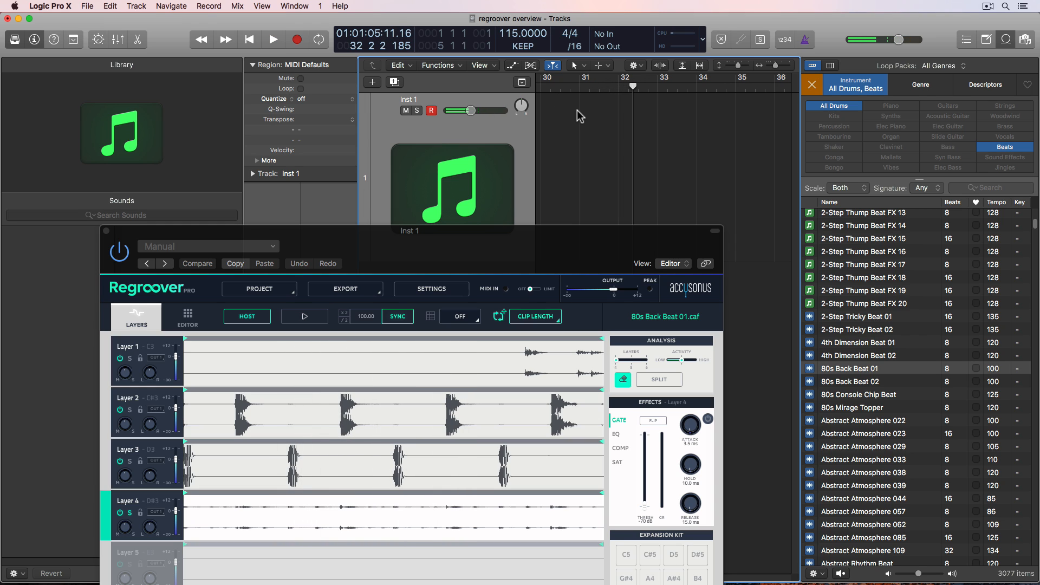
{"action": "key", "text": "Return"}
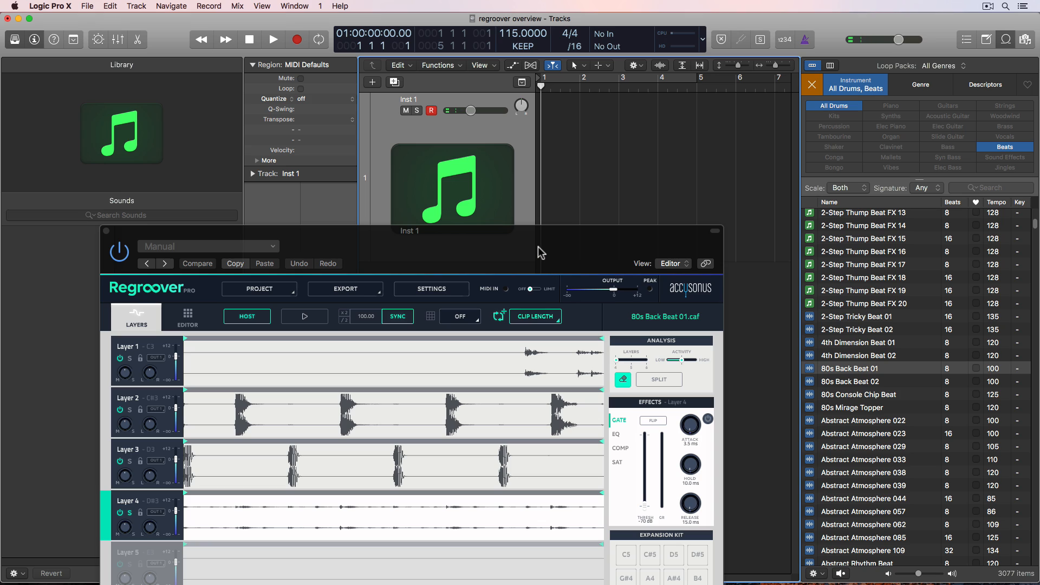
{"action": "key", "text": "space"}
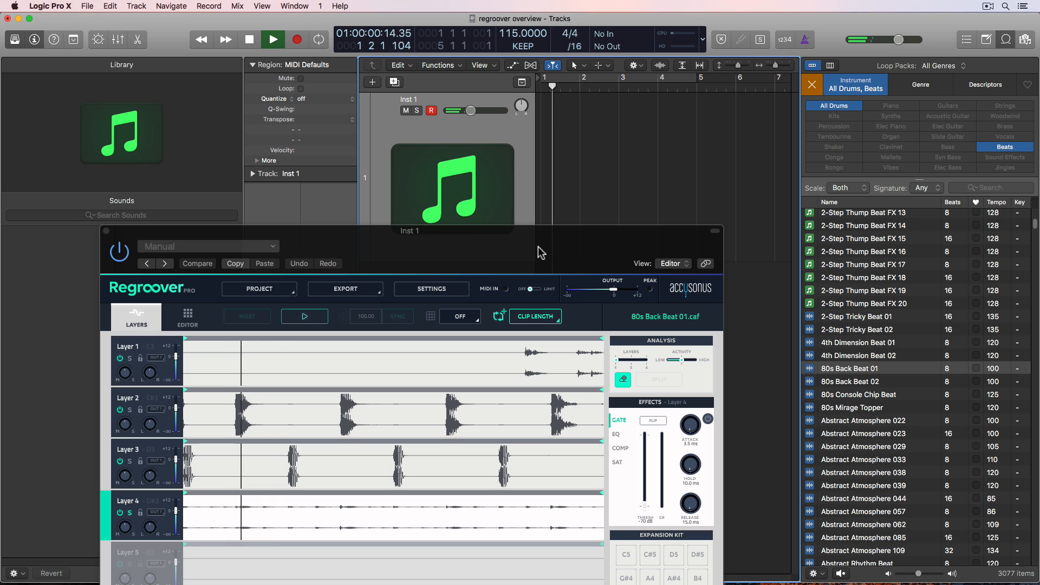
{"action": "key", "text": "space"}
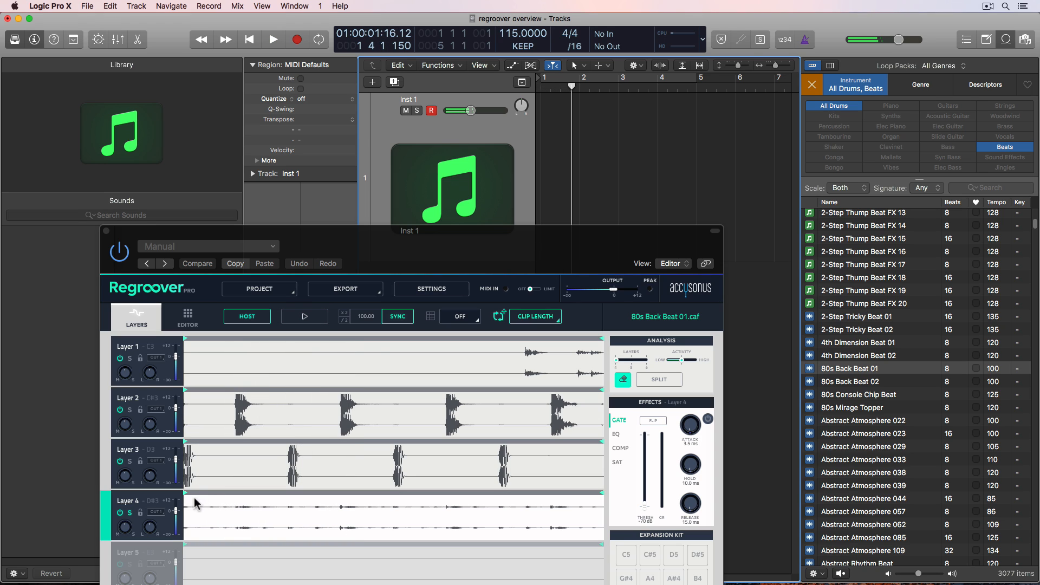
- Replay the full loop from bar 1, stop it, and move the plug-in window back up to show all six layers
{"action": "left_click", "coordinate": [128, 515]}
{"action": "left_click", "coordinate": [634, 155]}
{"action": "key", "text": "Return"}
{"action": "key", "text": "space"}
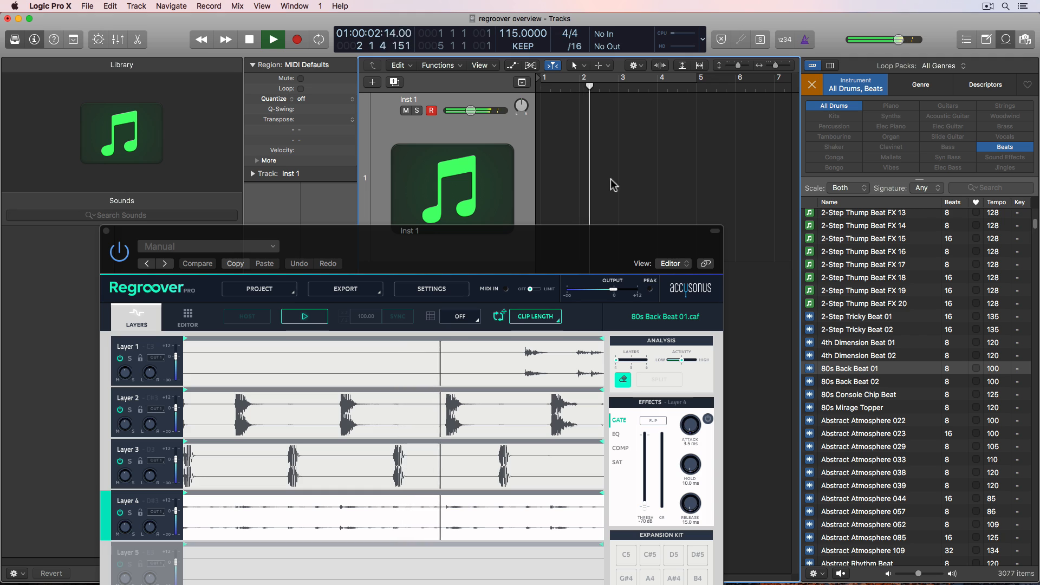
{"action": "key", "text": "space"}
{"action": "left_click_drag", "start_coordinate": [583, 240], "coordinate": [564, 87]}
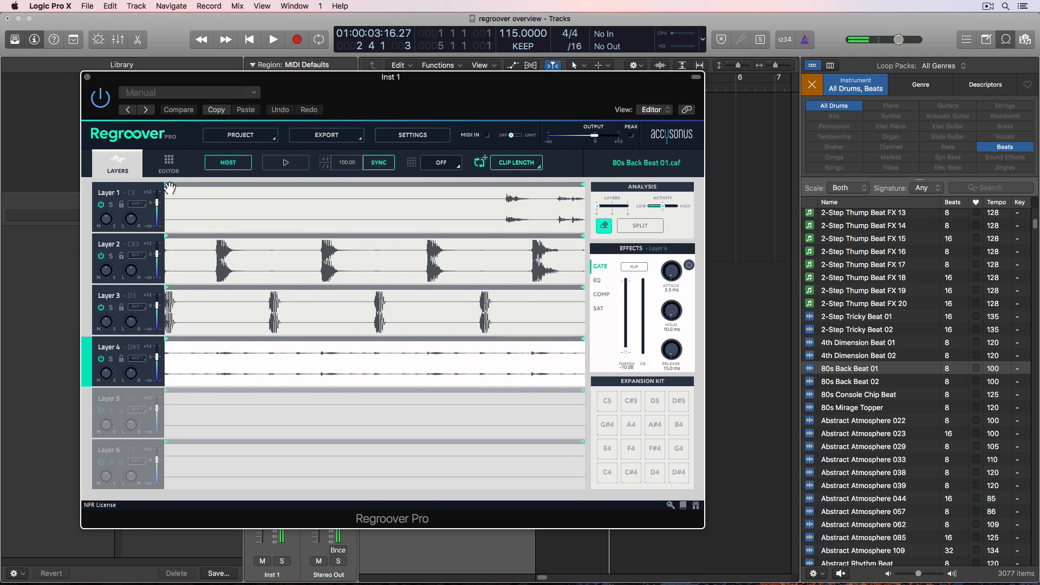
- Select Layers 1 through 4 in turn and go back up to Layer 1 to see each layer's effects
{"action": "left_click", "coordinate": [111, 196]}
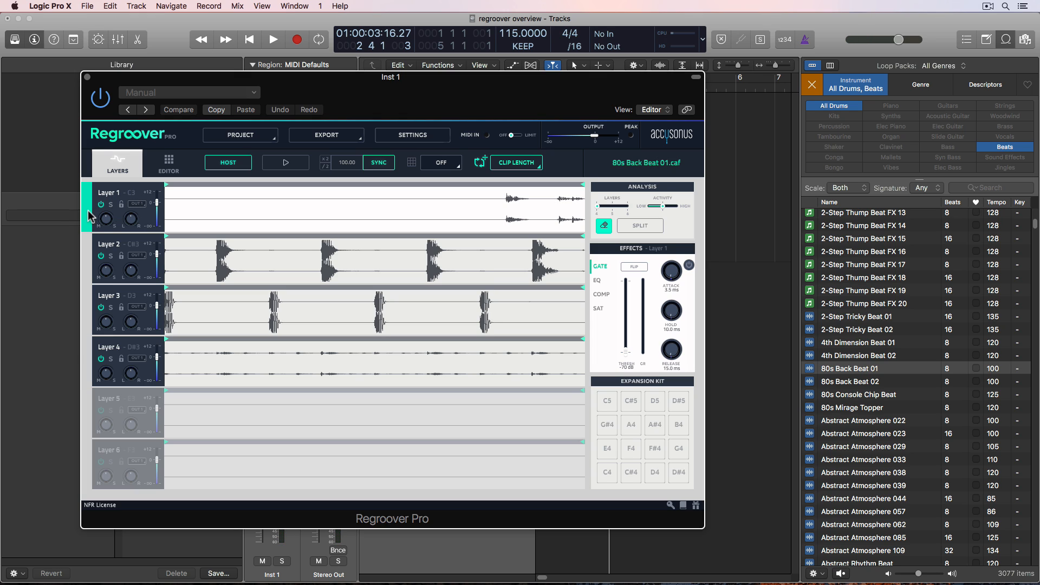
{"action": "left_click", "coordinate": [90, 265]}
{"action": "left_click", "coordinate": [86, 307]}
{"action": "left_click", "coordinate": [88, 375]}
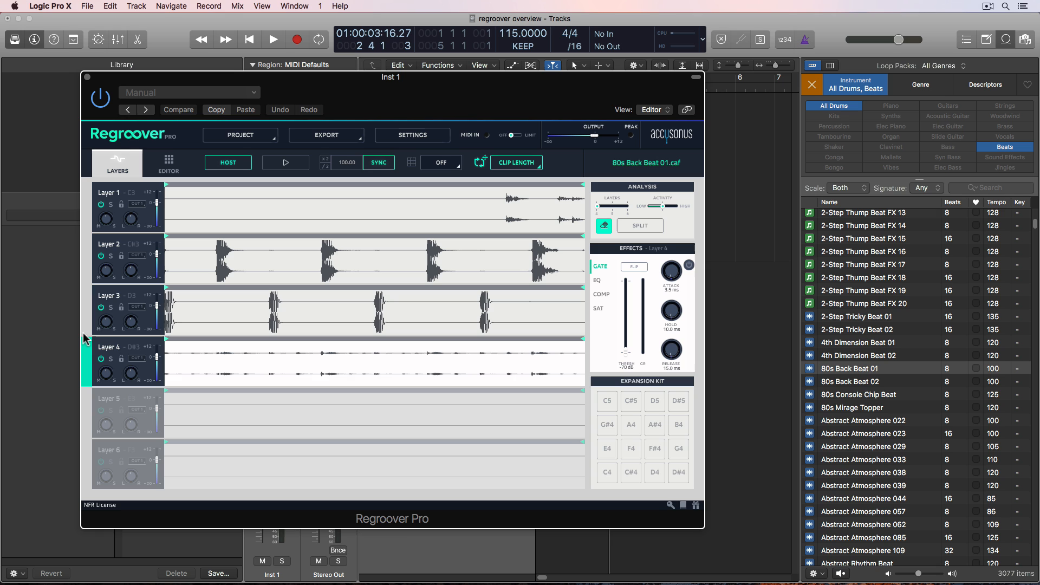
{"action": "left_click", "coordinate": [85, 325]}
{"action": "left_click", "coordinate": [85, 252]}
{"action": "left_click", "coordinate": [87, 224]}
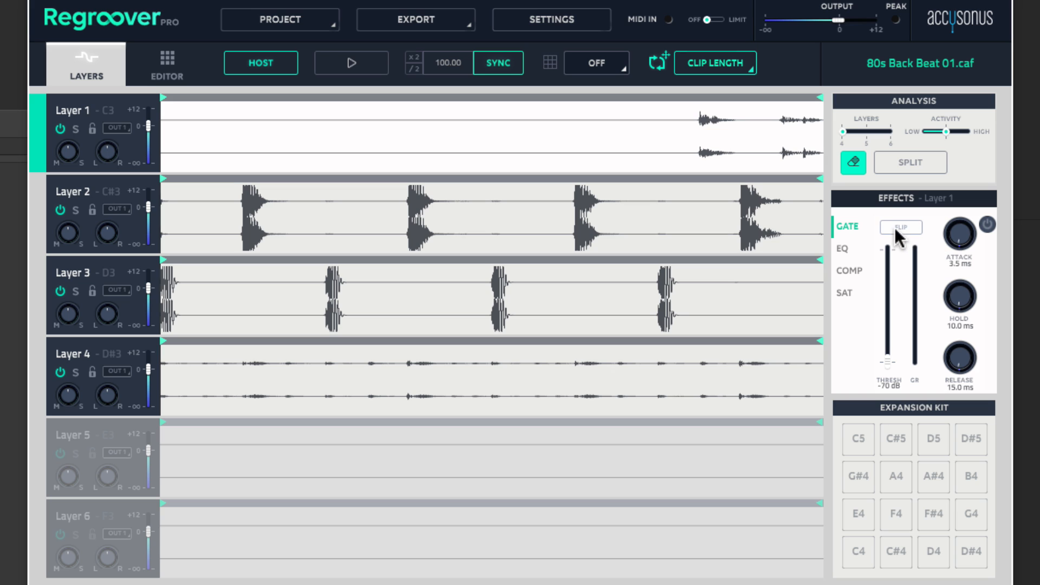
- Look through Layer 1's EQ, compressor and saturation settings, and return to its gate settings
{"action": "left_click", "coordinate": [843, 248]}
{"action": "left_click", "coordinate": [849, 272]}
{"action": "left_click", "coordinate": [845, 293]}
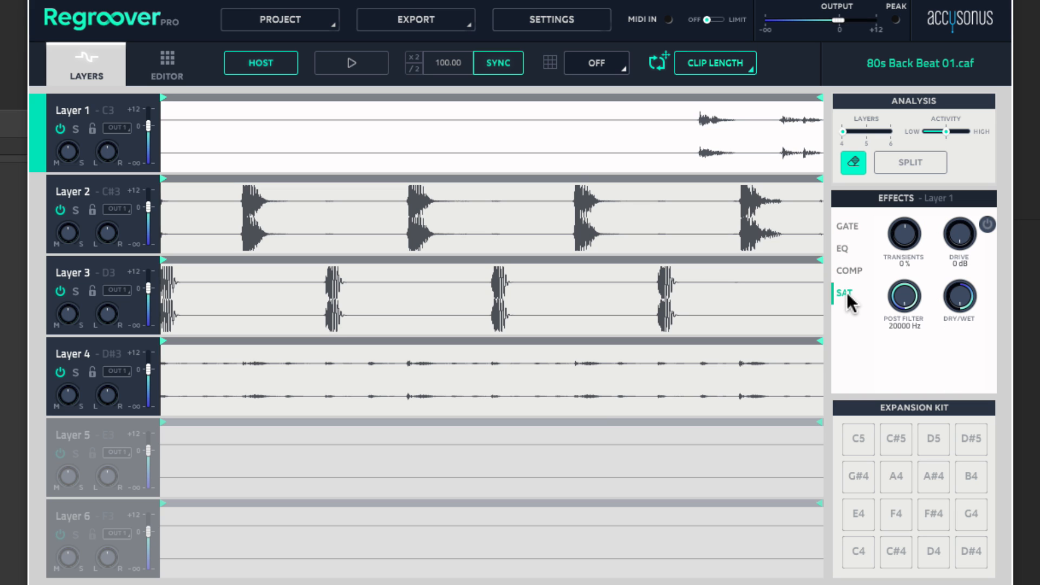
{"action": "left_click", "coordinate": [848, 228]}
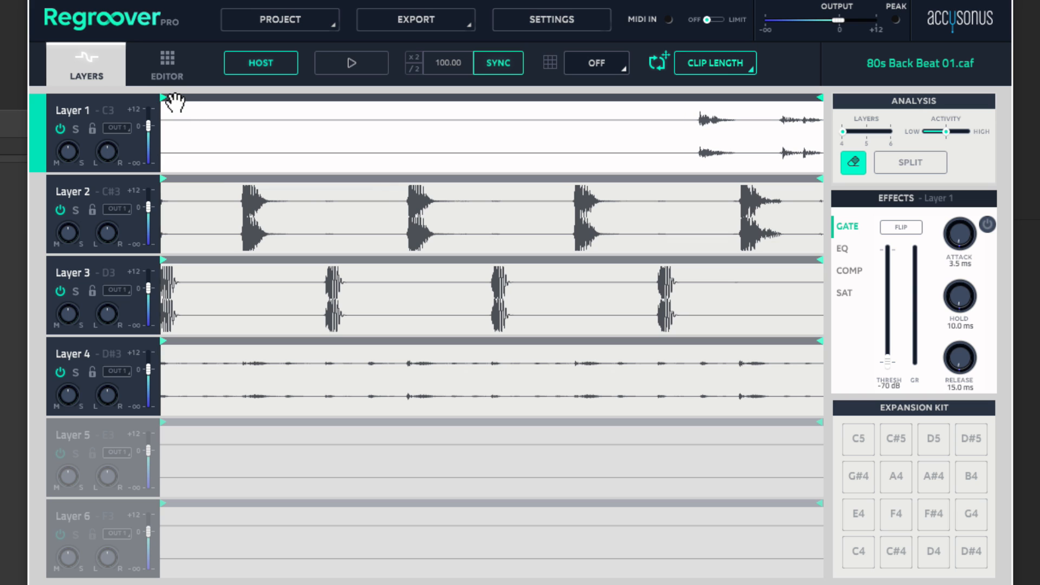
- Shorten Layer 1's loop by moving its start marker to just before the first hit, and play it back soloed
{"action": "mouse_move", "coordinate": [163, 95]}
{"action": "left_mouse_down"}
{"action": "mouse_move", "coordinate": [398, 150]}
{"action": "mouse_move", "coordinate": [687, 151]}
{"action": "left_mouse_up"}
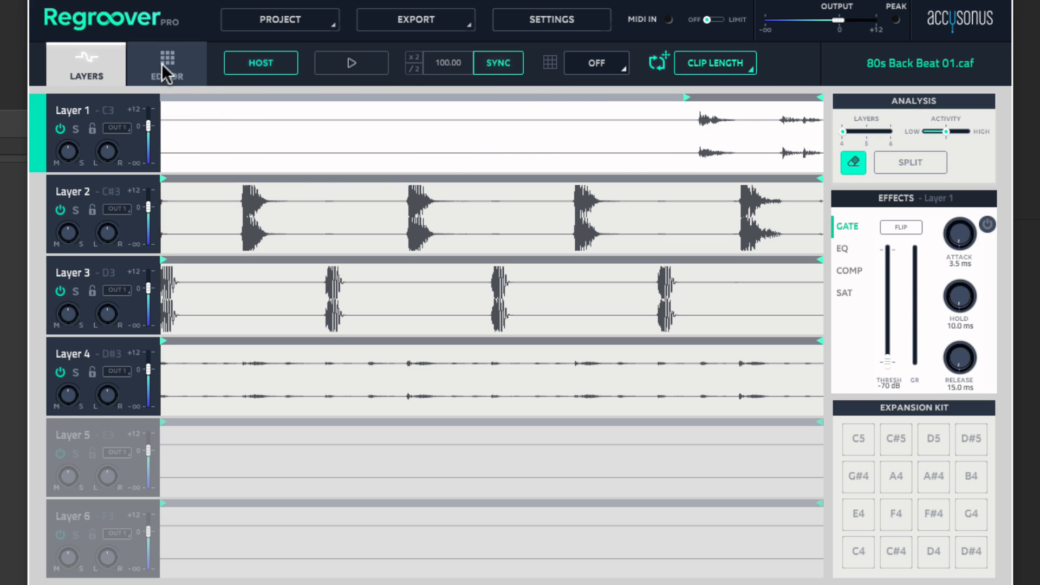
{"action": "left_click", "coordinate": [378, 69]}
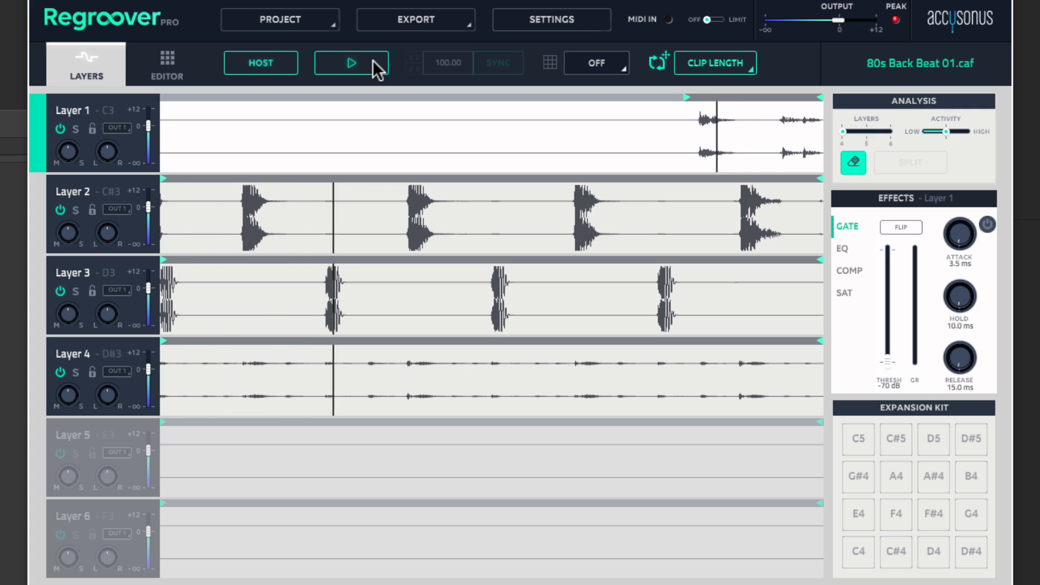
{"action": "left_click", "coordinate": [75, 129]}
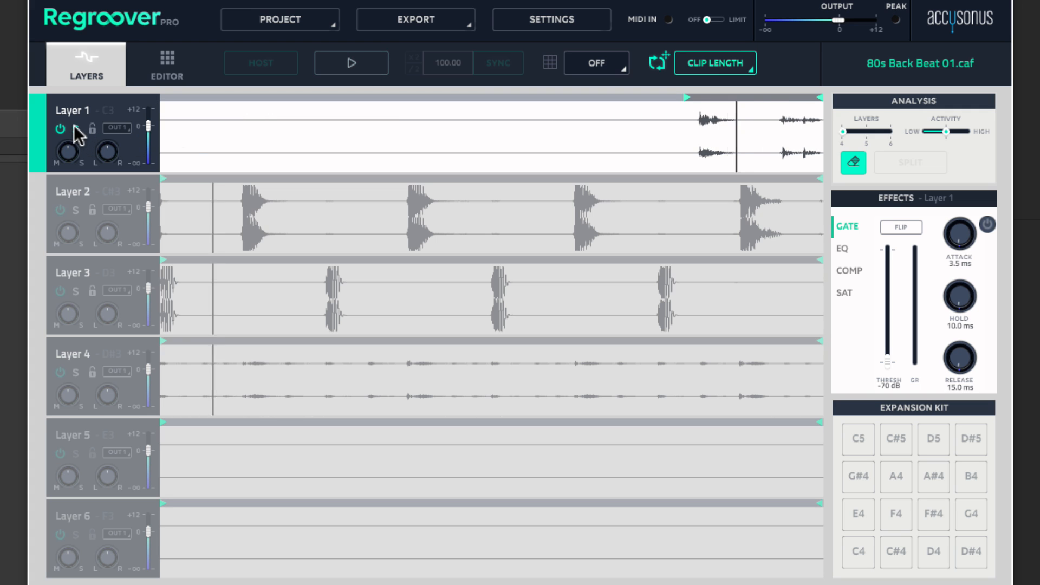
- Restart Layer 1's soloed playback and raise its gate threshold to -25 dB
{"action": "left_click", "coordinate": [382, 61]}
{"action": "left_click", "coordinate": [382, 61]}
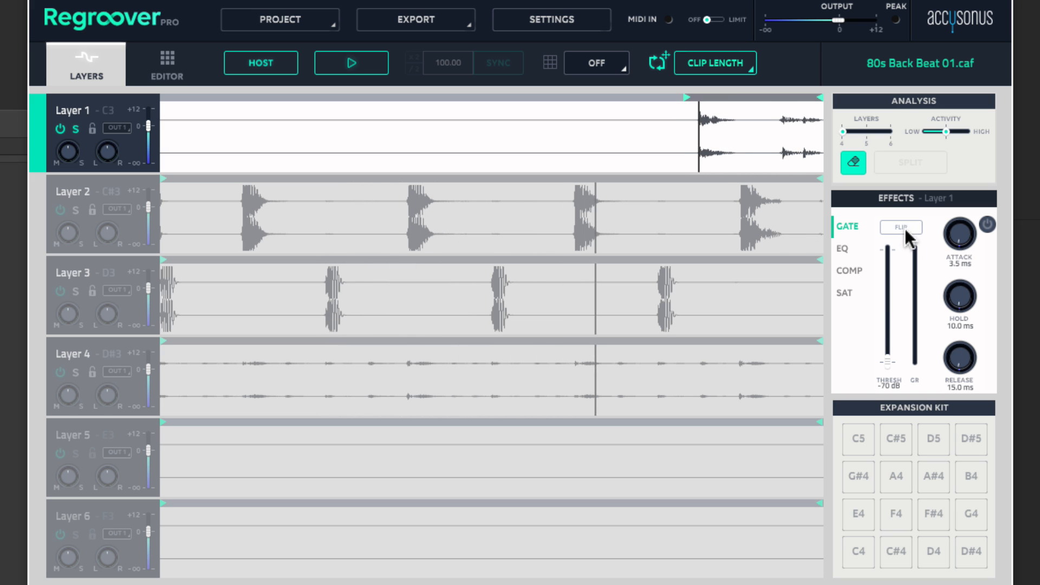
{"action": "left_click_drag", "start_coordinate": [888, 362], "coordinate": [887, 289]}
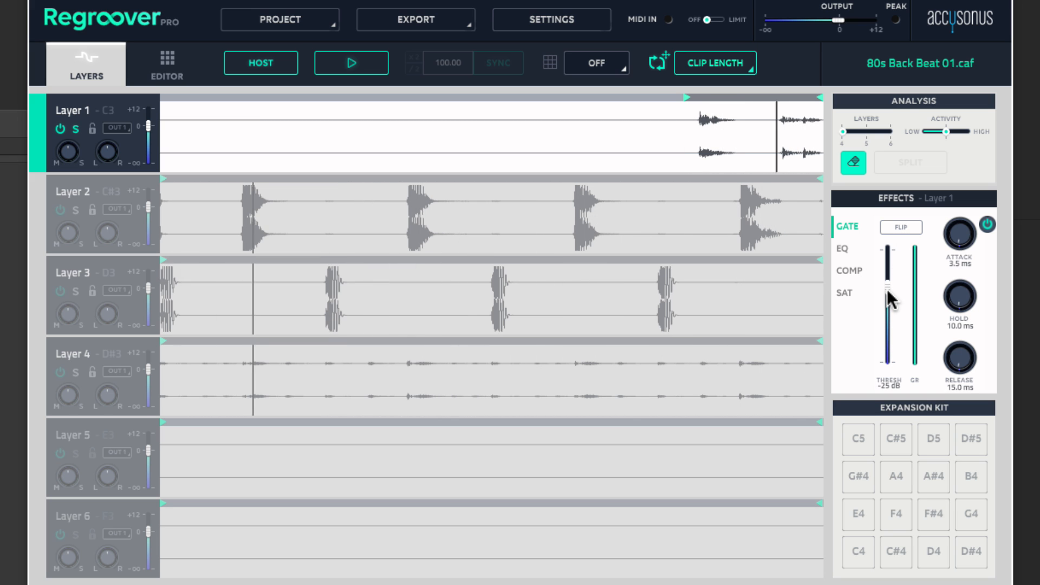
- Boost Layer 1's EQ by 3 dB at 11709 Hz and 5 dB at 1162 Hz, and play back the result
{"action": "left_click", "coordinate": [844, 249]}
{"action": "key", "text": "space"}
{"action": "key", "text": "space"}
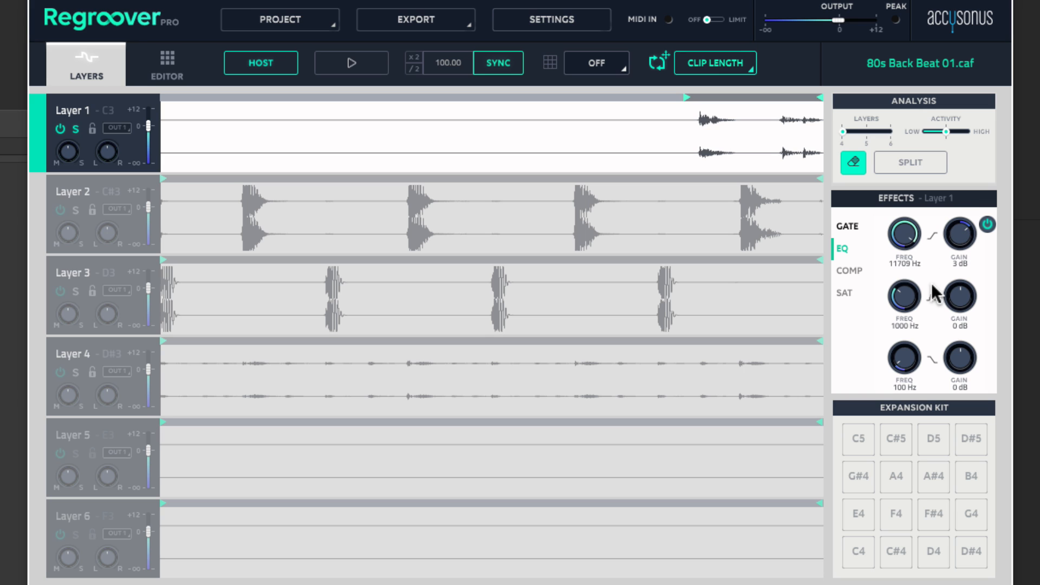
{"action": "left_click_drag", "start_coordinate": [912, 296], "coordinate": [967, 259]}
{"action": "left_click", "coordinate": [349, 64]}
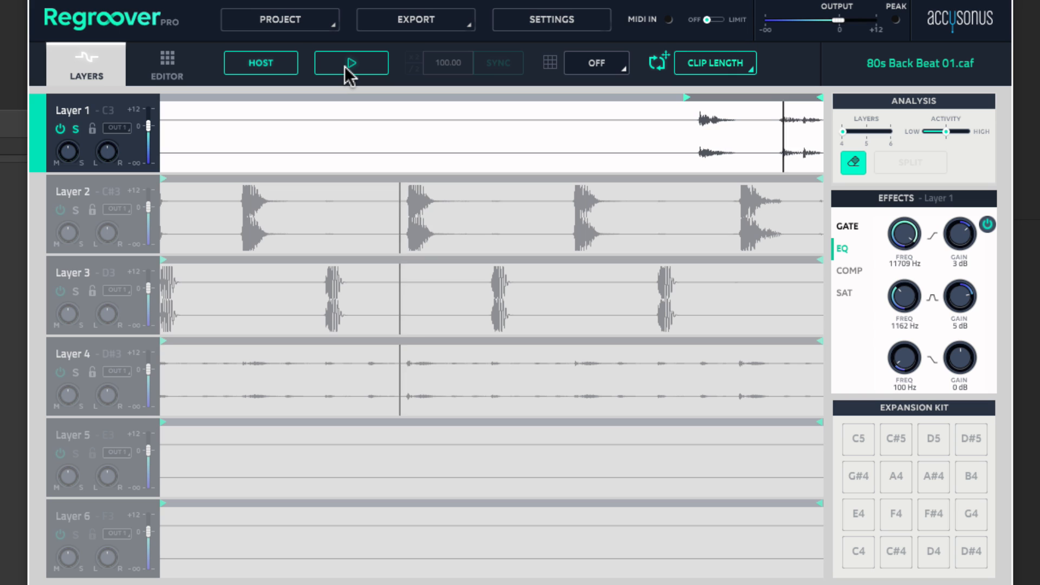
{"action": "left_click", "coordinate": [347, 65]}
- Set Layer 1's saturation to 56 % transients and 12 dB drive, and play it back
{"action": "left_click", "coordinate": [844, 294]}
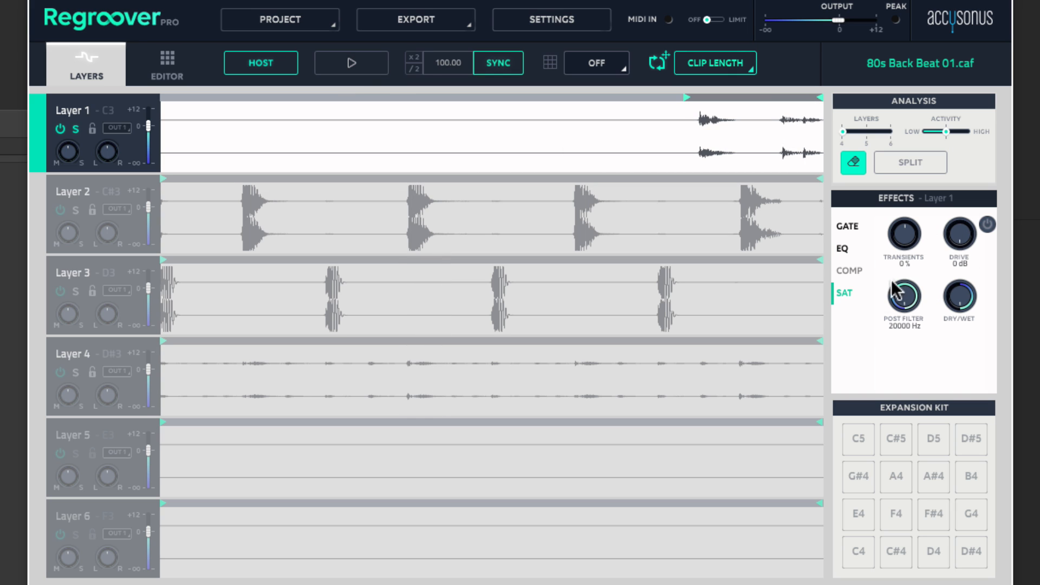
{"action": "left_click_drag", "start_coordinate": [895, 183], "coordinate": [896, 177]}
{"action": "left_click_drag", "start_coordinate": [958, 225], "coordinate": [958, 212]}
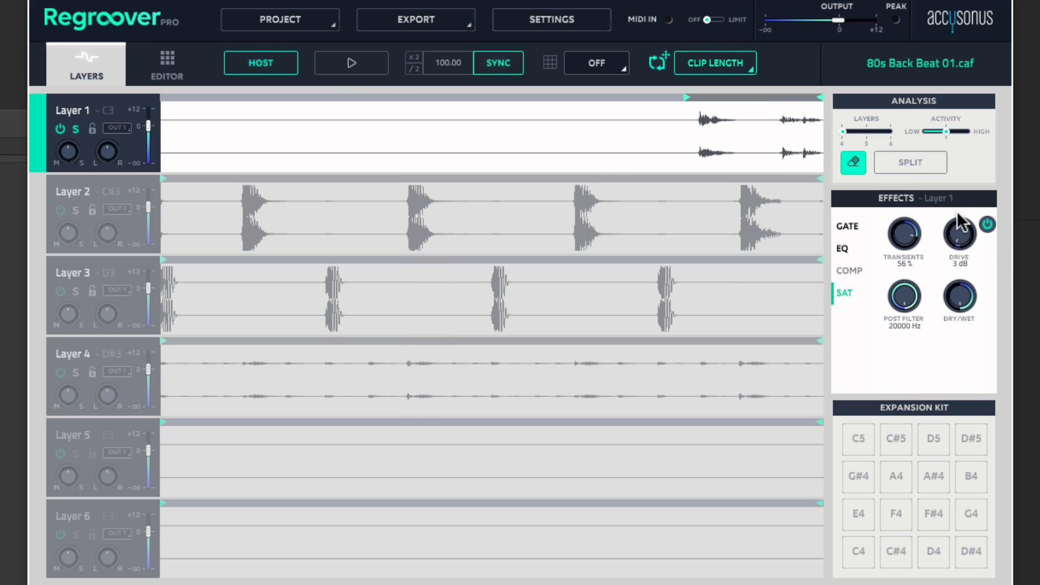
{"action": "left_click", "coordinate": [343, 68]}
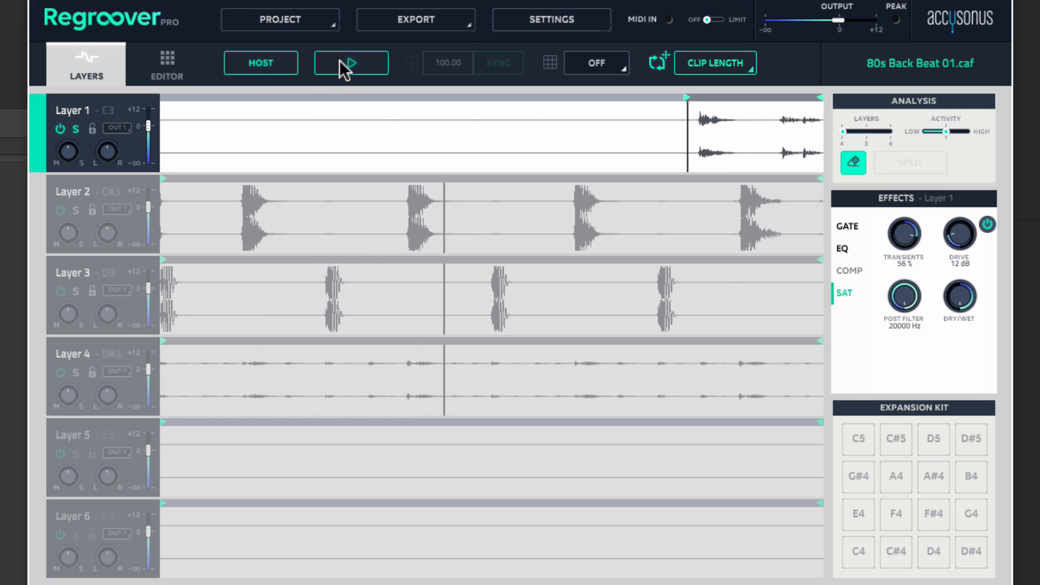
{"action": "left_click", "coordinate": [343, 68]}
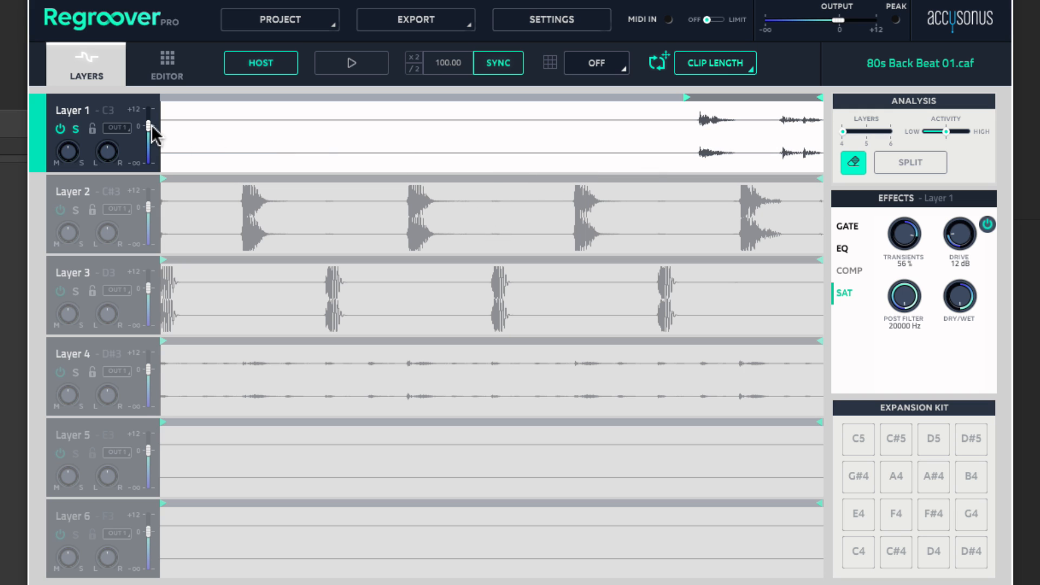
- Raise Layer 1's level, unsolo it and move its loop start back to the clip's beginning, checking the full mix
{"action": "left_click", "coordinate": [77, 129]}
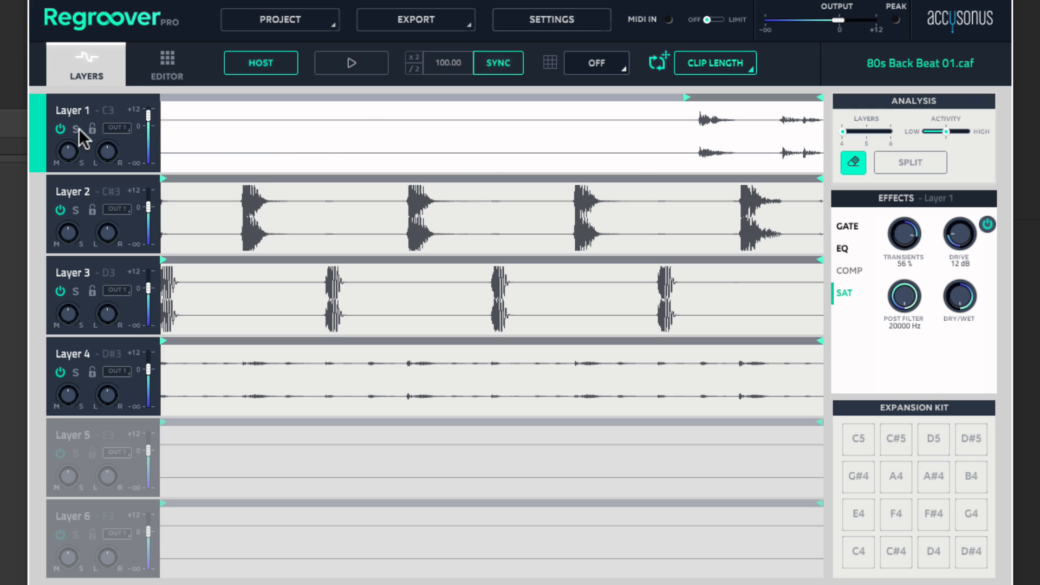
{"action": "left_click_drag", "start_coordinate": [687, 97], "coordinate": [46, 139]}
{"action": "left_click", "coordinate": [337, 70]}
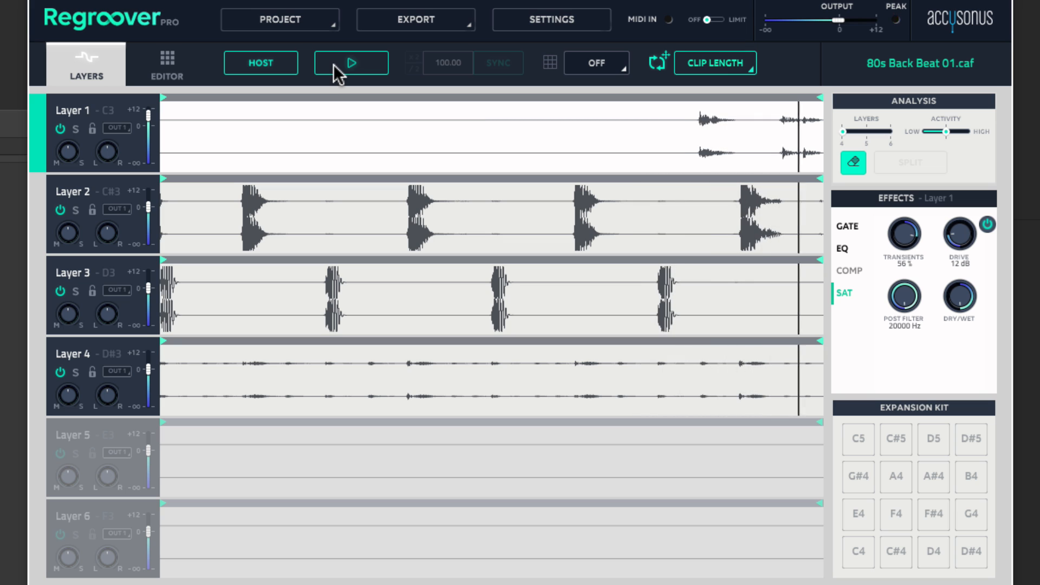
{"action": "left_click", "coordinate": [336, 75]}
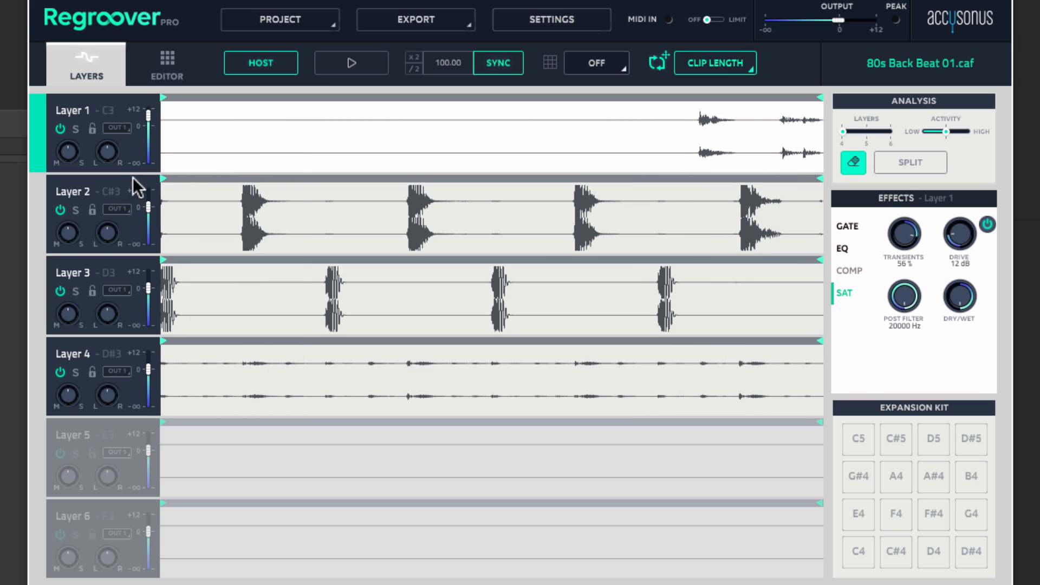
- Select Layer 2 with its gate settings open, and solo it for a short playback
{"action": "left_click", "coordinate": [39, 213]}
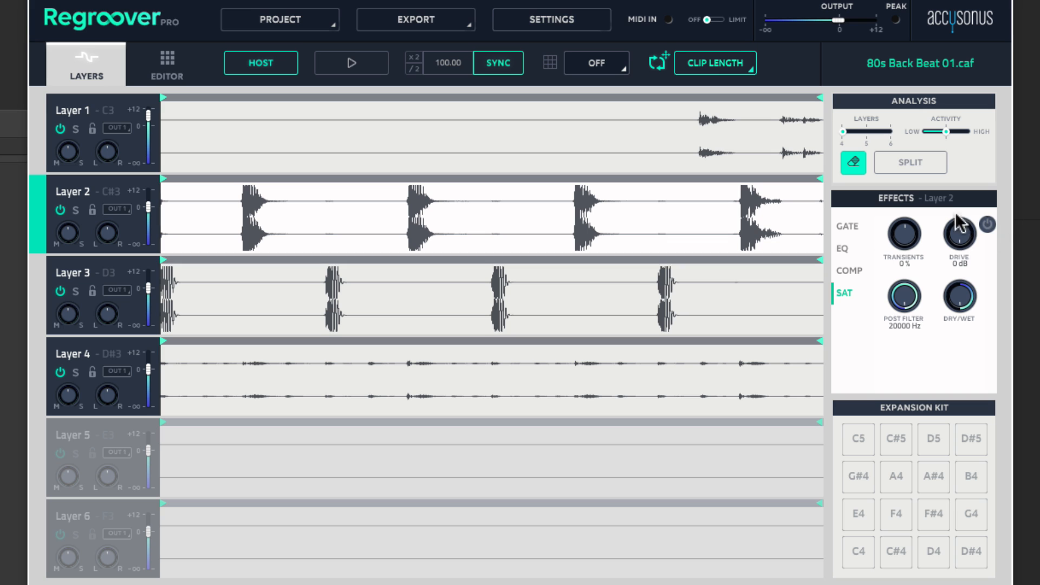
{"action": "left_click", "coordinate": [844, 227]}
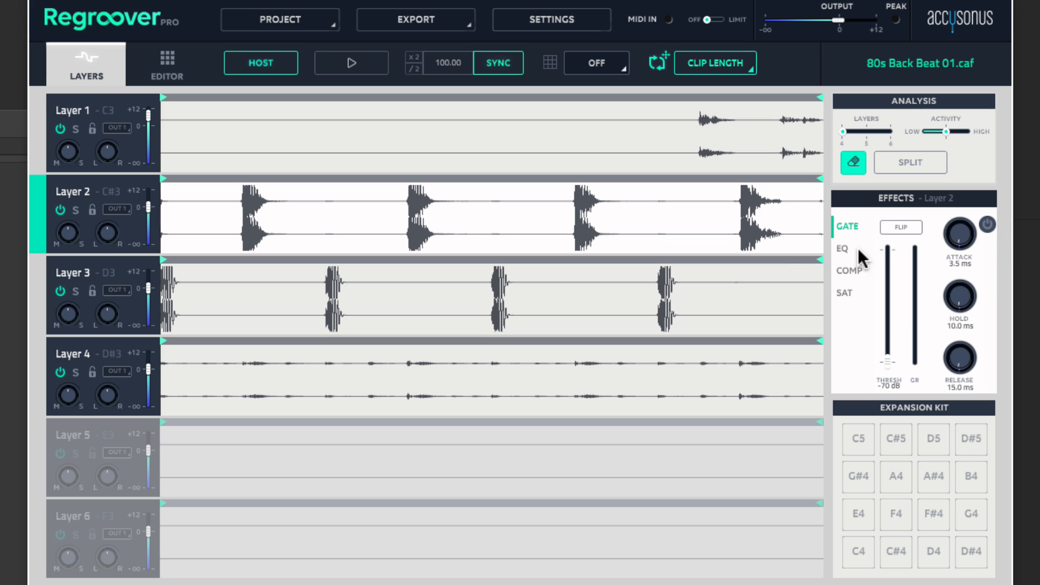
{"action": "left_click", "coordinate": [75, 210]}
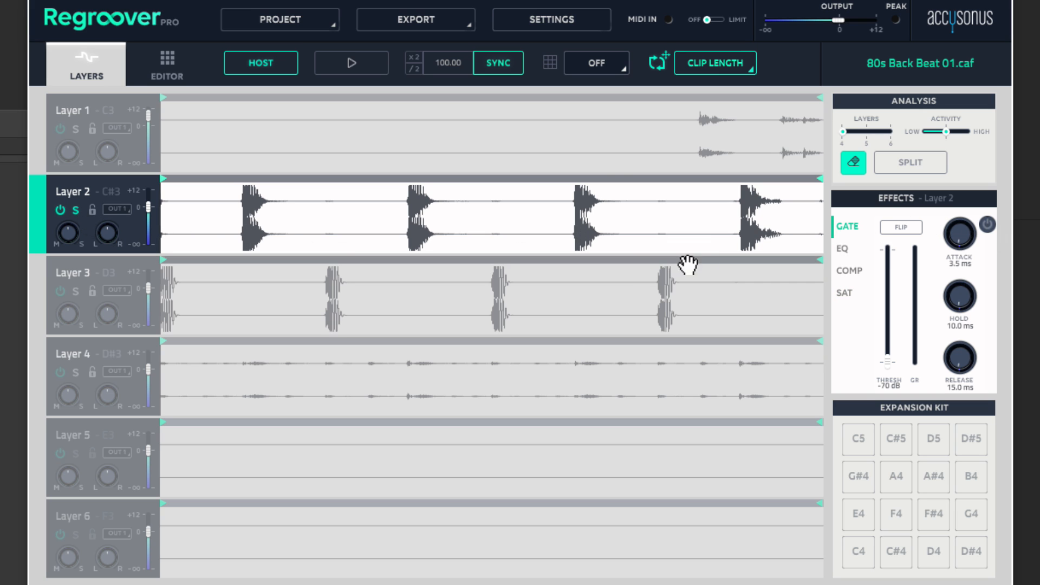
{"action": "left_click", "coordinate": [367, 69]}
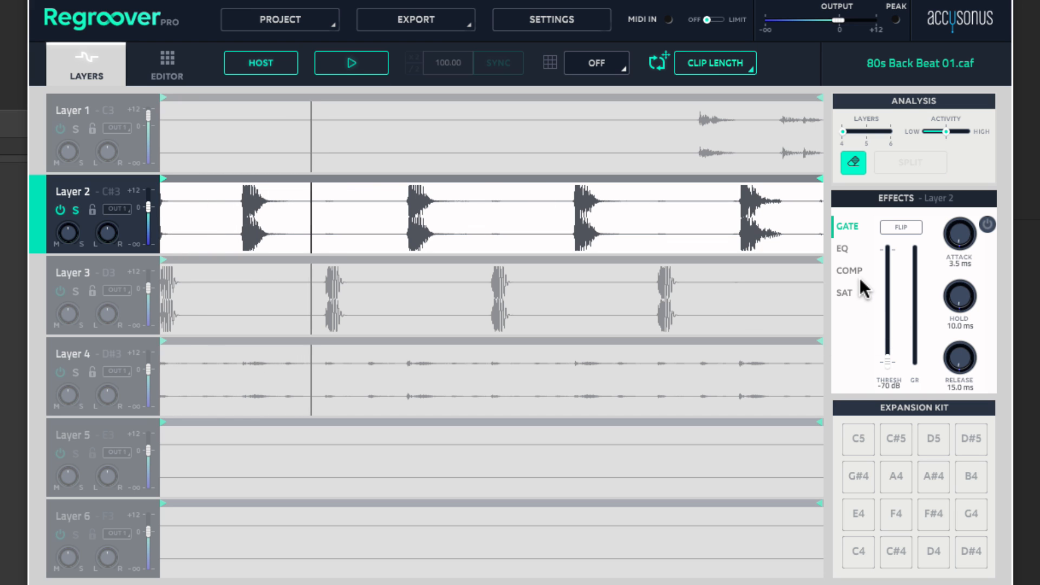
{"action": "left_click", "coordinate": [347, 60]}
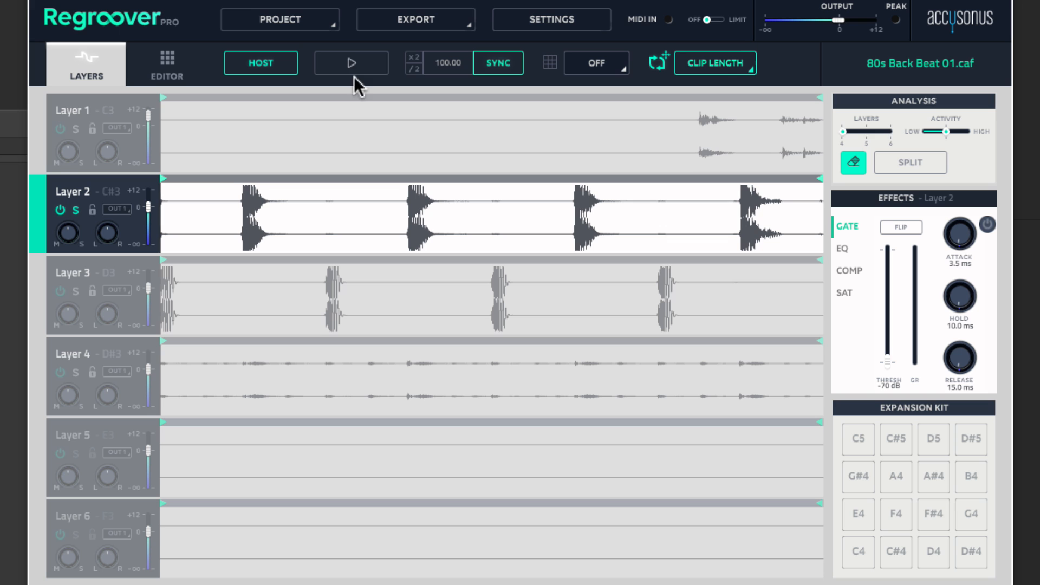
- Raise Layer 2's gate threshold while the layer plays soloed
{"action": "left_click", "coordinate": [352, 64]}
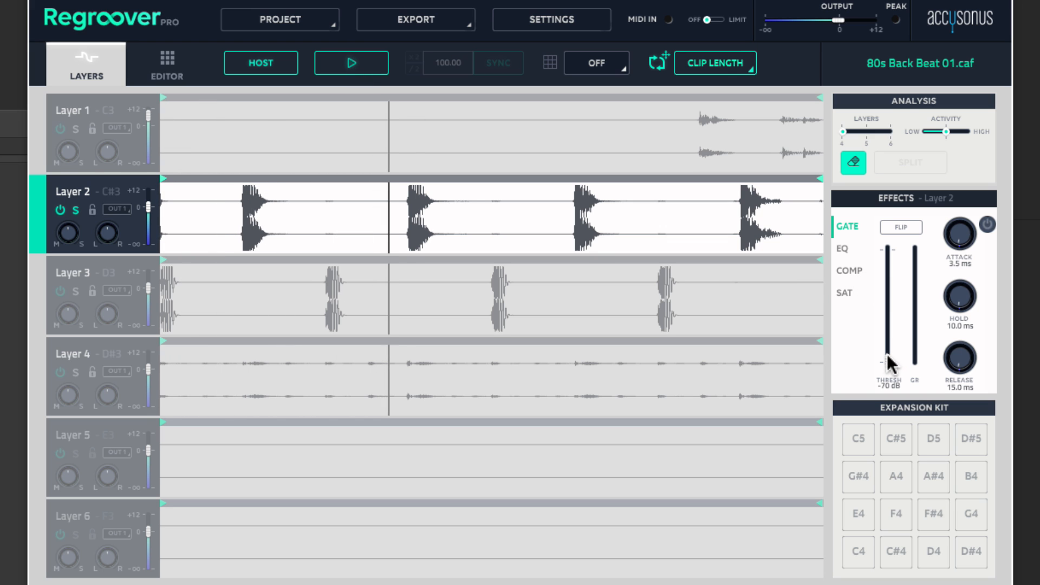
{"action": "left_click_drag", "start_coordinate": [888, 361], "coordinate": [887, 304]}
{"action": "left_click", "coordinate": [844, 252]}
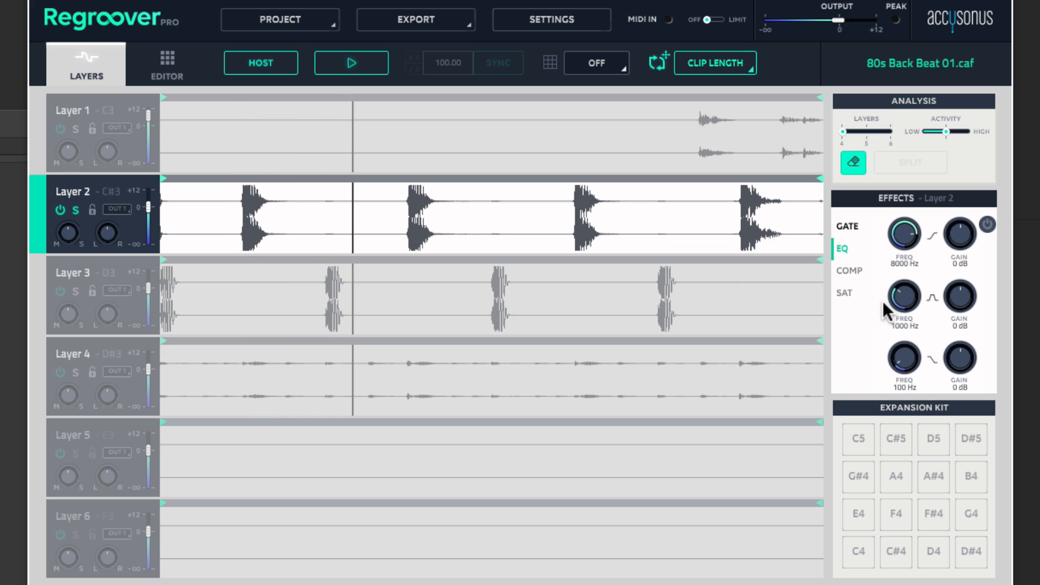
{"action": "left_click", "coordinate": [847, 226]}
{"action": "left_click_drag", "start_coordinate": [887, 301], "coordinate": [887, 294]}
- Boost Layer 2's EQ by 3 dB at 8866 Hz and 4 dB at 1865 Hz, and play back the result
{"action": "left_click", "coordinate": [843, 248]}
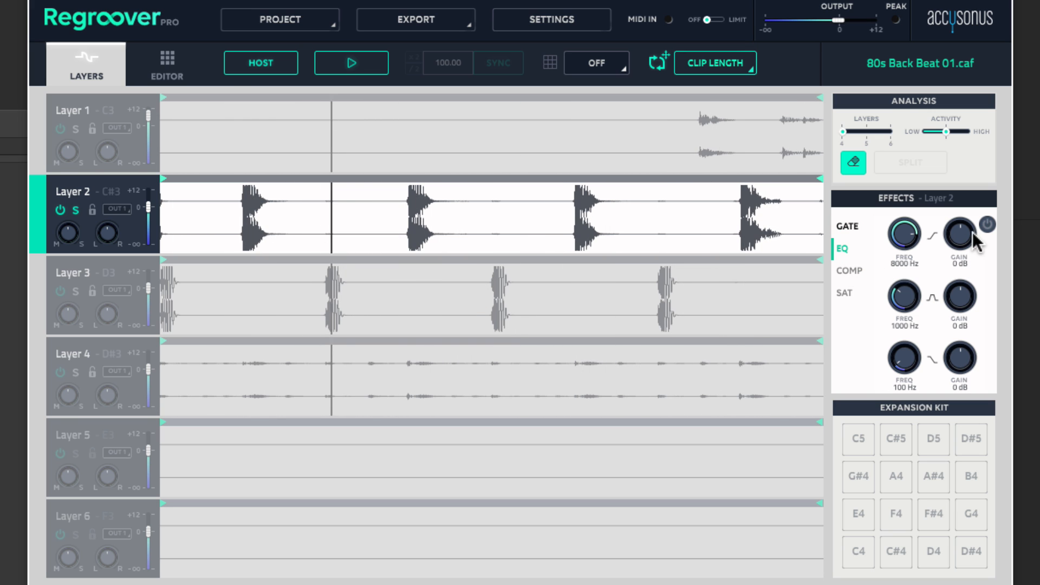
{"action": "key", "text": "space"}
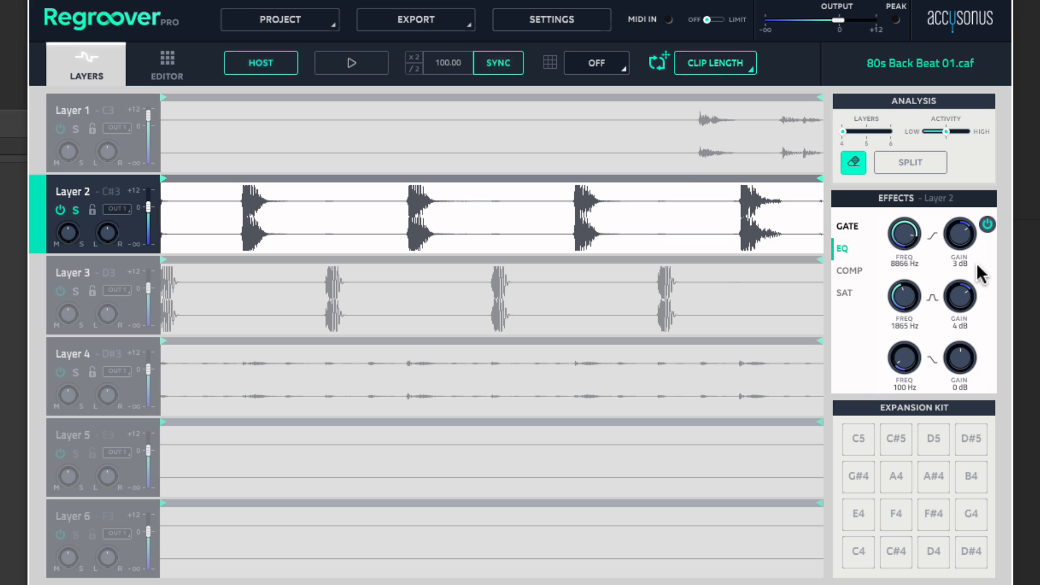
{"action": "left_click", "coordinate": [349, 64]}
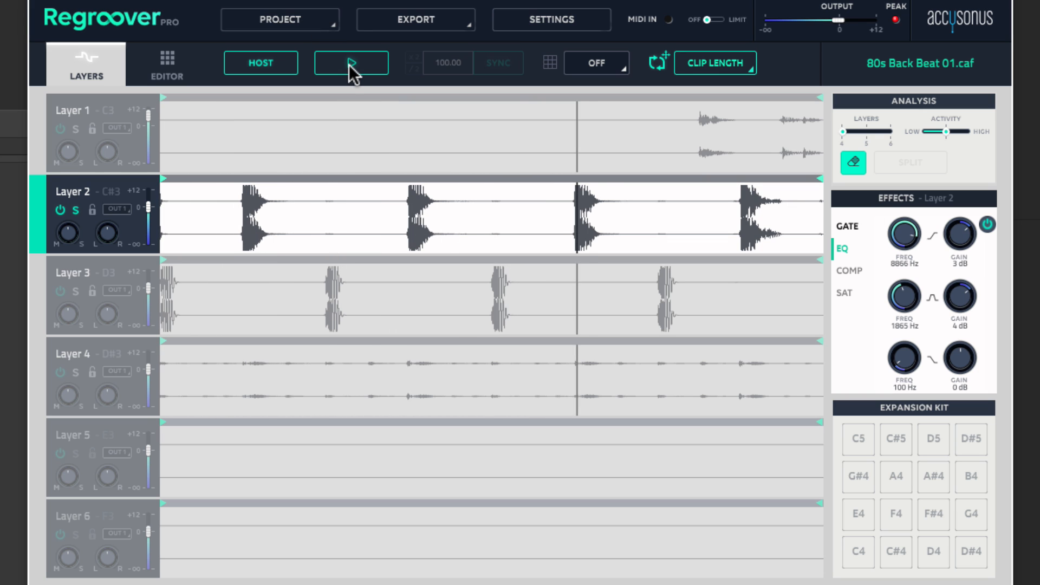
{"action": "left_click", "coordinate": [350, 65]}
- Set Layer 2's saturation to 48 % transients and 7 dB drive, and play it back
{"action": "left_click", "coordinate": [846, 296]}
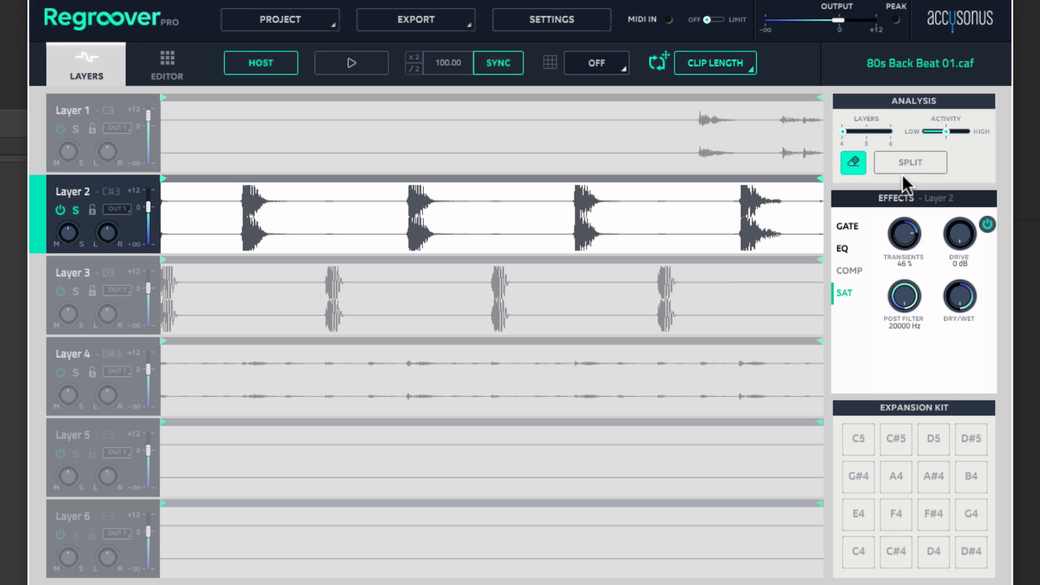
{"action": "left_click_drag", "start_coordinate": [959, 234], "coordinate": [956, 219]}
{"action": "left_click", "coordinate": [361, 63]}
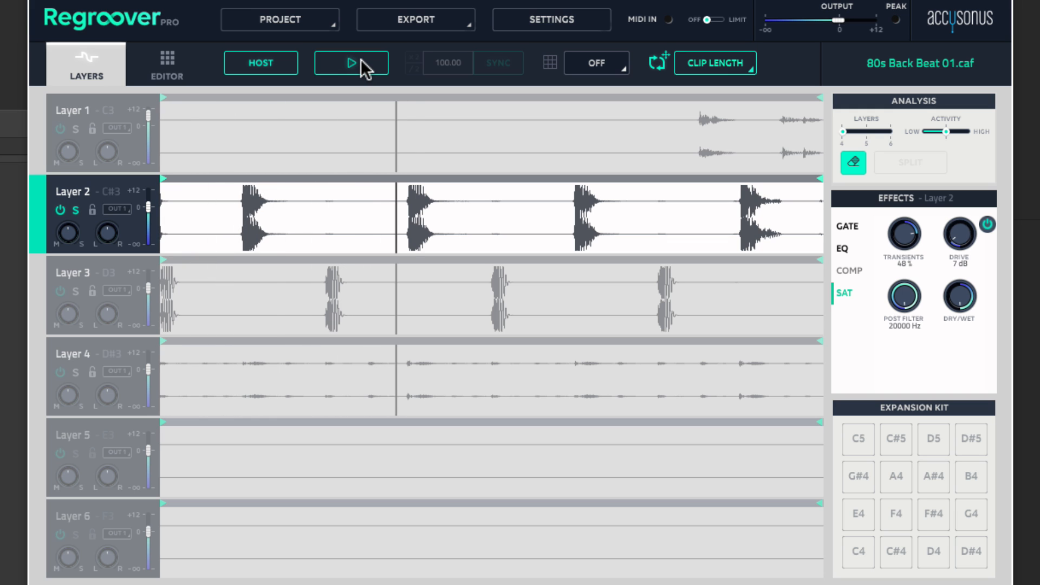
{"action": "left_click", "coordinate": [361, 63]}
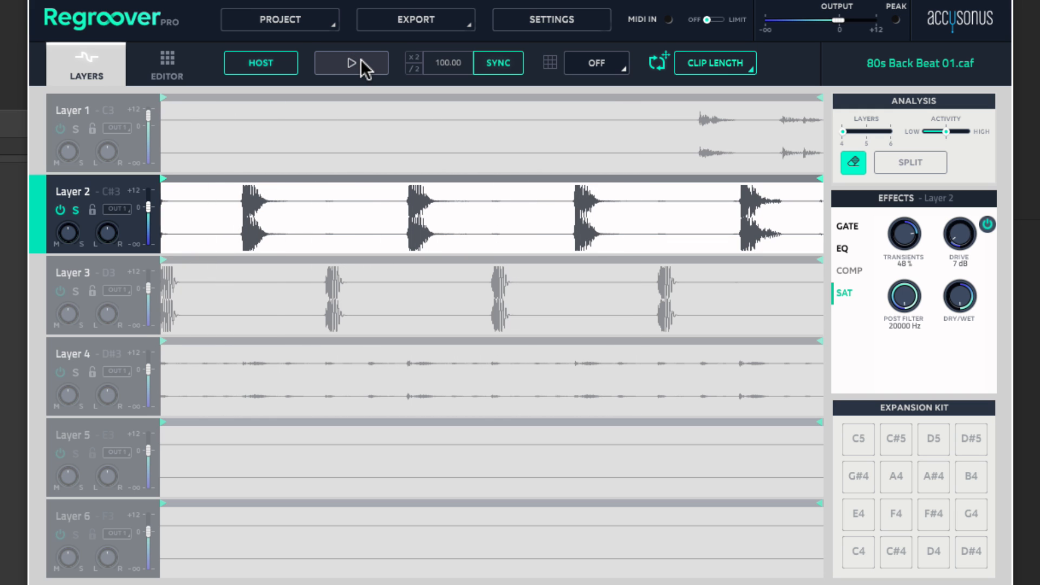
- Solo Layer 3, start playback and raise its gate threshold to -45 dB
{"action": "left_click", "coordinate": [77, 298]}
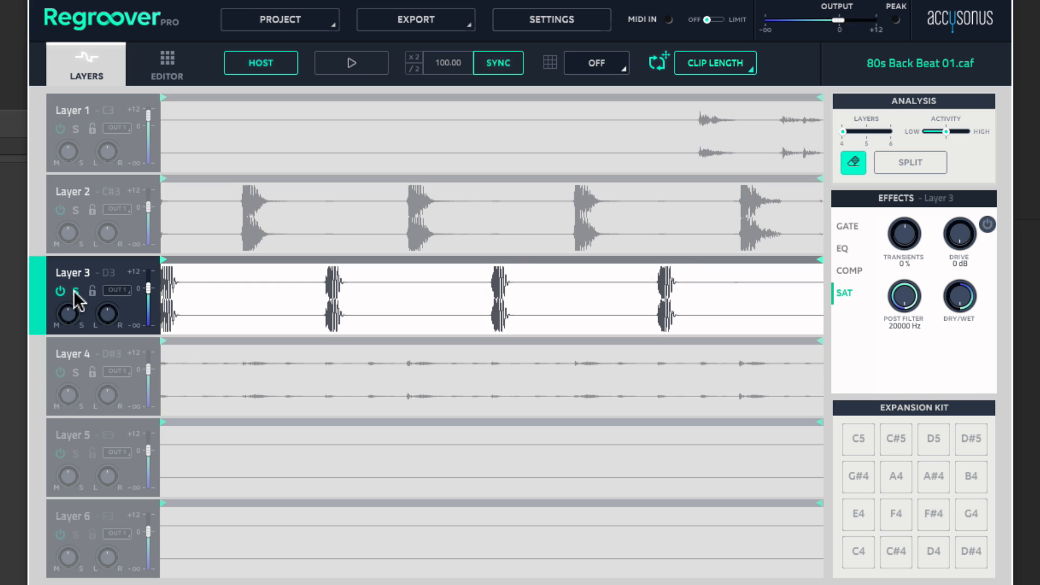
{"action": "left_click", "coordinate": [340, 68]}
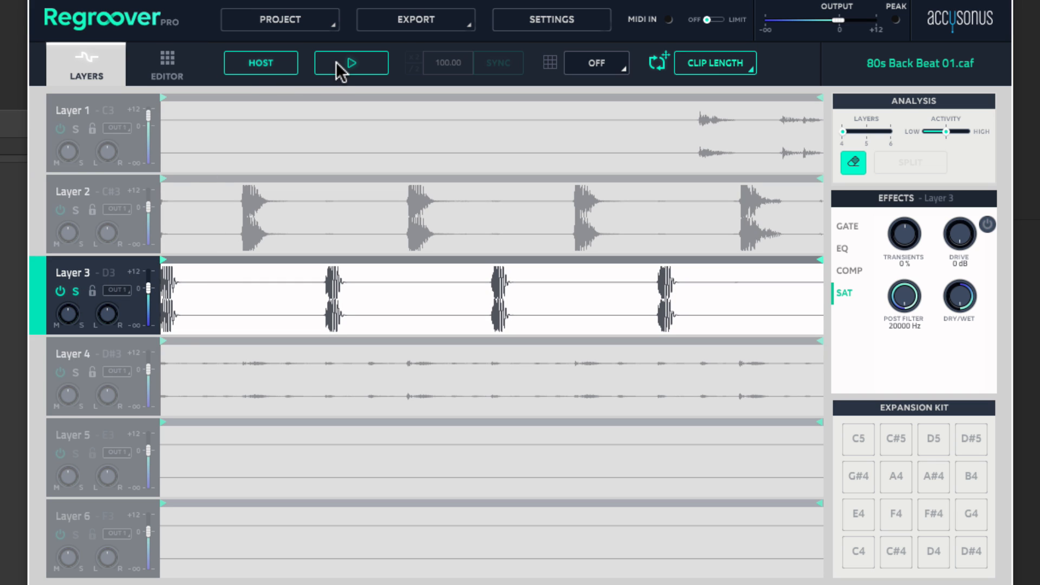
{"action": "left_click", "coordinate": [847, 227]}
{"action": "left_click_drag", "start_coordinate": [887, 322], "coordinate": [887, 320]}
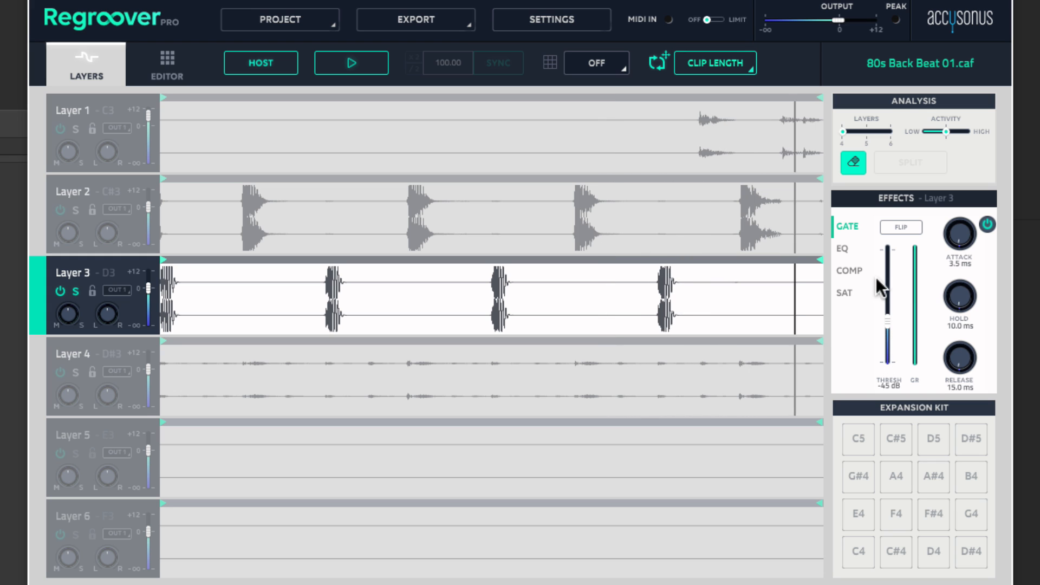
- Boost Layer 3's EQ by 7 dB at 10950 Hz and 9 dB at 2237 Hz
{"action": "left_click", "coordinate": [844, 253]}
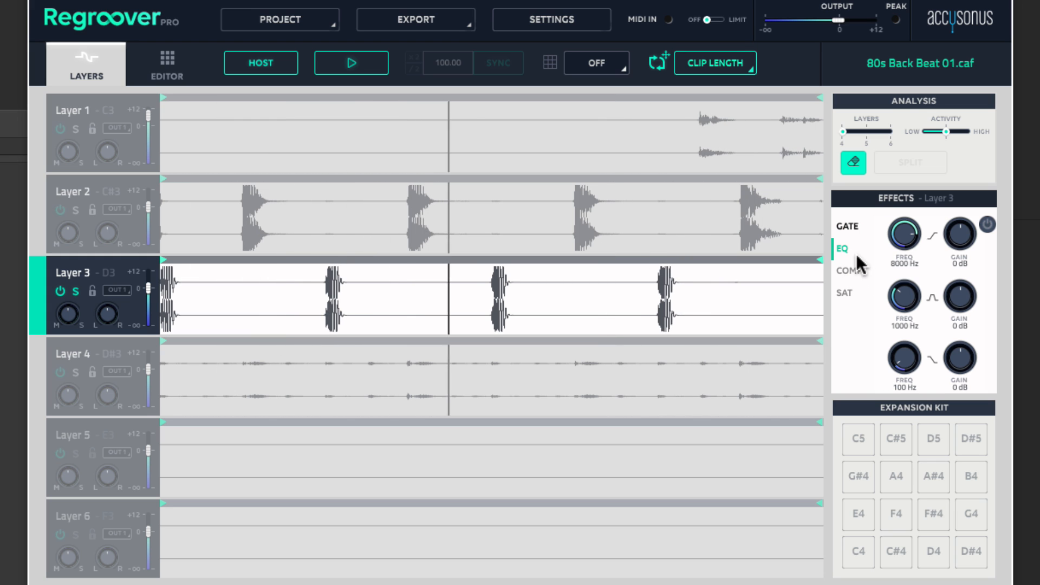
{"action": "left_click_drag", "start_coordinate": [966, 184], "coordinate": [966, 177]}
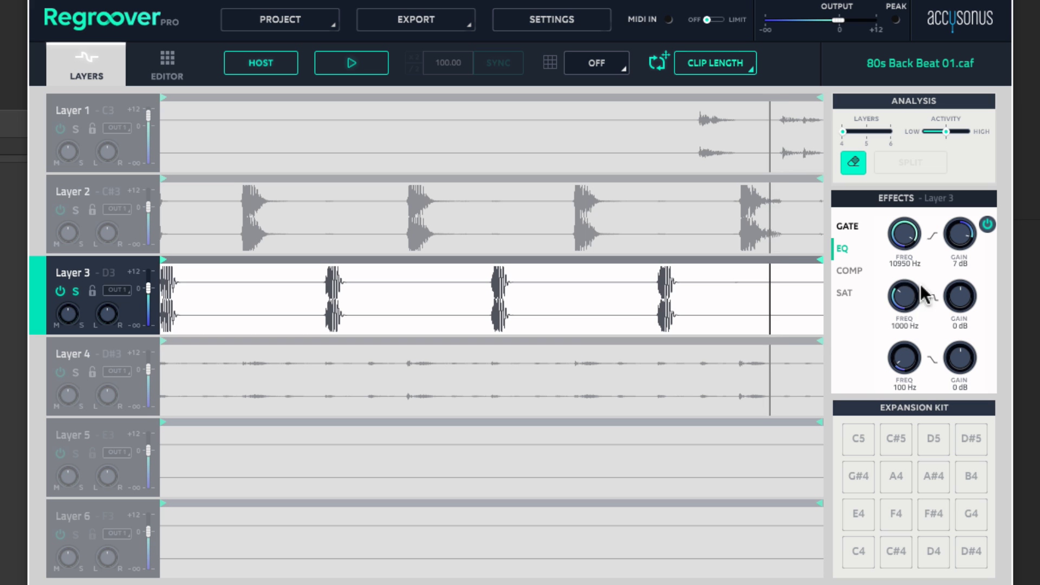
{"action": "left_click_drag", "start_coordinate": [910, 300], "coordinate": [908, 278]}
{"action": "left_click_drag", "start_coordinate": [960, 296], "coordinate": [973, 222]}
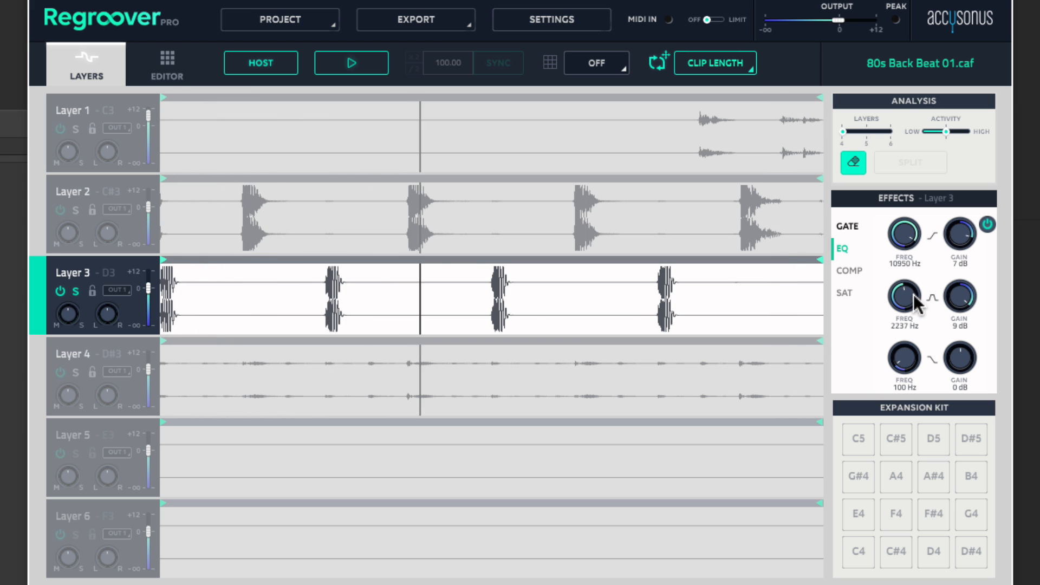
- Set Layer 3's saturation to 32 % transients and 12 dB drive, and unsolo it to hear all layers before stopping playback
{"action": "left_click", "coordinate": [845, 294]}
{"action": "left_click_drag", "start_coordinate": [895, 260], "coordinate": [910, 276]}
{"action": "left_click_drag", "start_coordinate": [960, 255], "coordinate": [946, 202]}
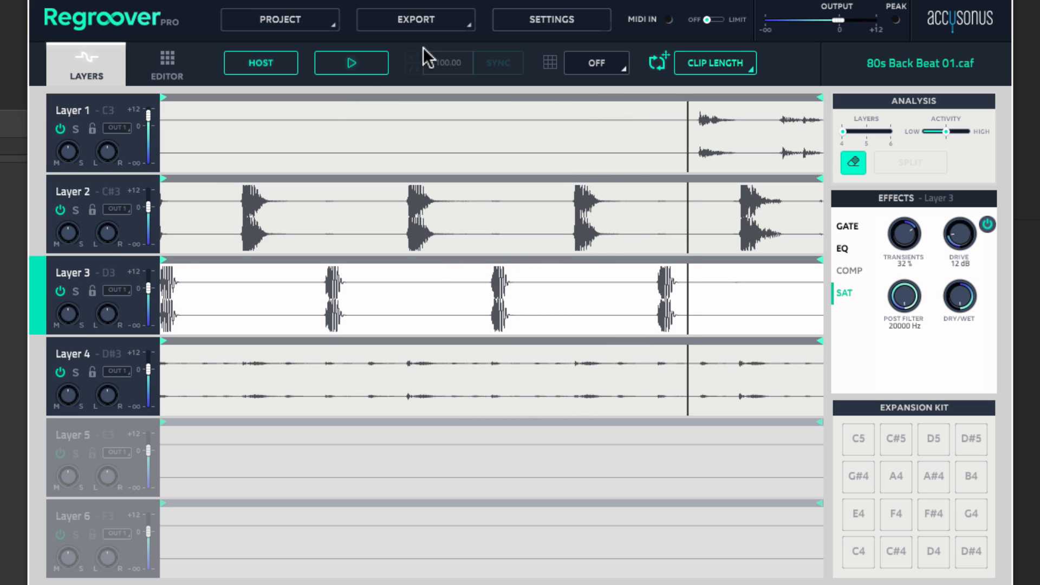
{"action": "left_click", "coordinate": [368, 63]}
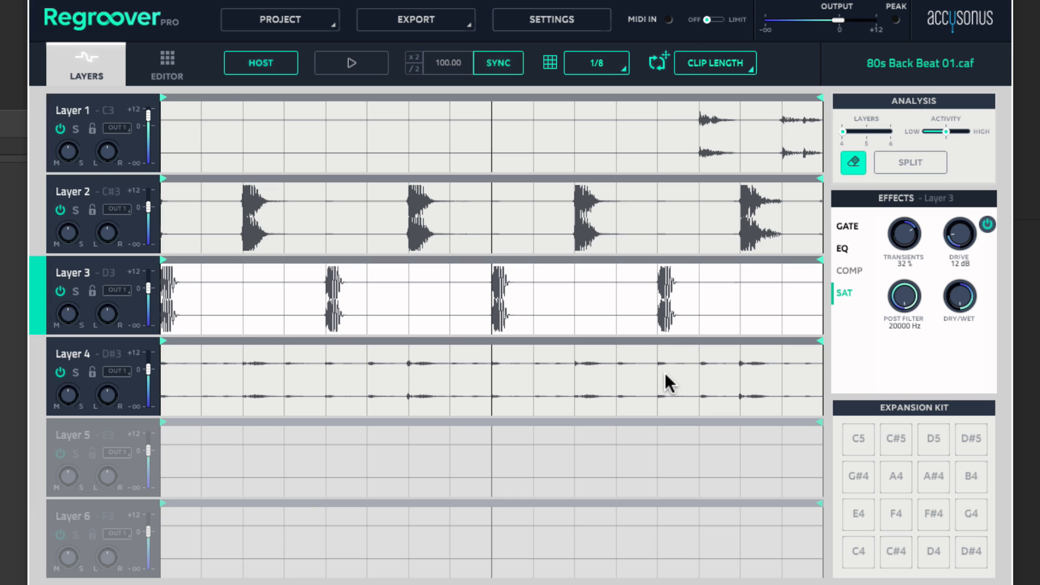
- Keep Layer 1 routed to OUT 1 and route Layer 2 to OUT 2
{"action": "left_click", "coordinate": [121, 127]}
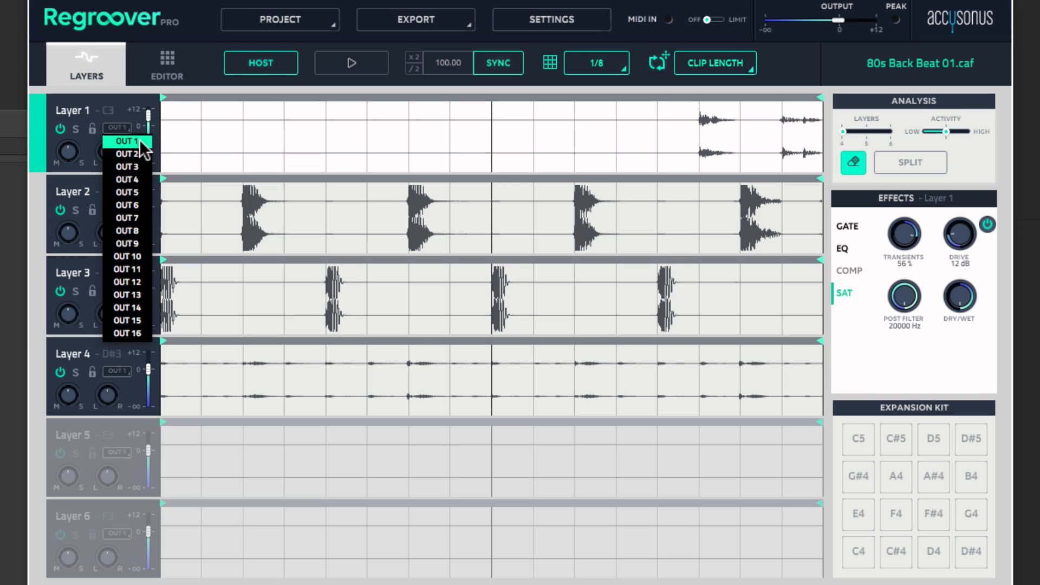
{"action": "left_click", "coordinate": [139, 139]}
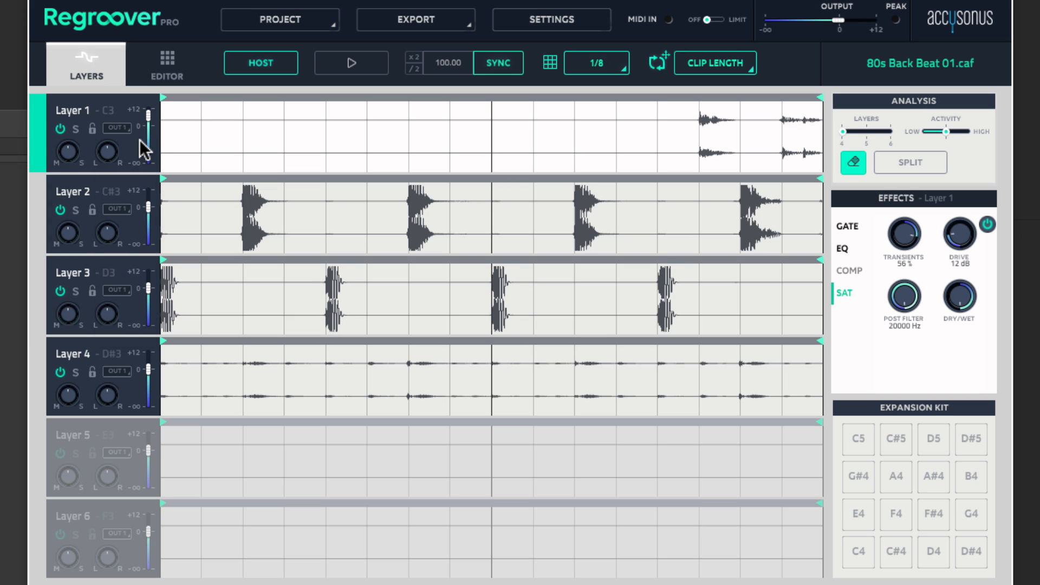
{"action": "left_click", "coordinate": [121, 210]}
{"action": "left_click", "coordinate": [127, 236]}
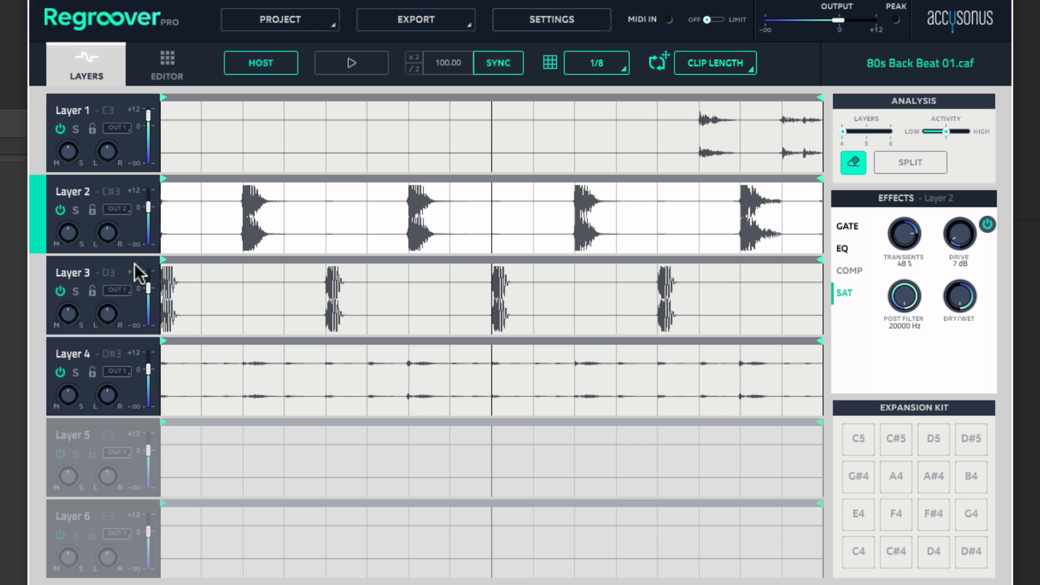
- Route Layer 3 to OUT 3 and Layer 4 to OUT 4, closing the plug-in window when done
{"action": "left_click", "coordinate": [129, 290]}
{"action": "left_click", "coordinate": [128, 327]}
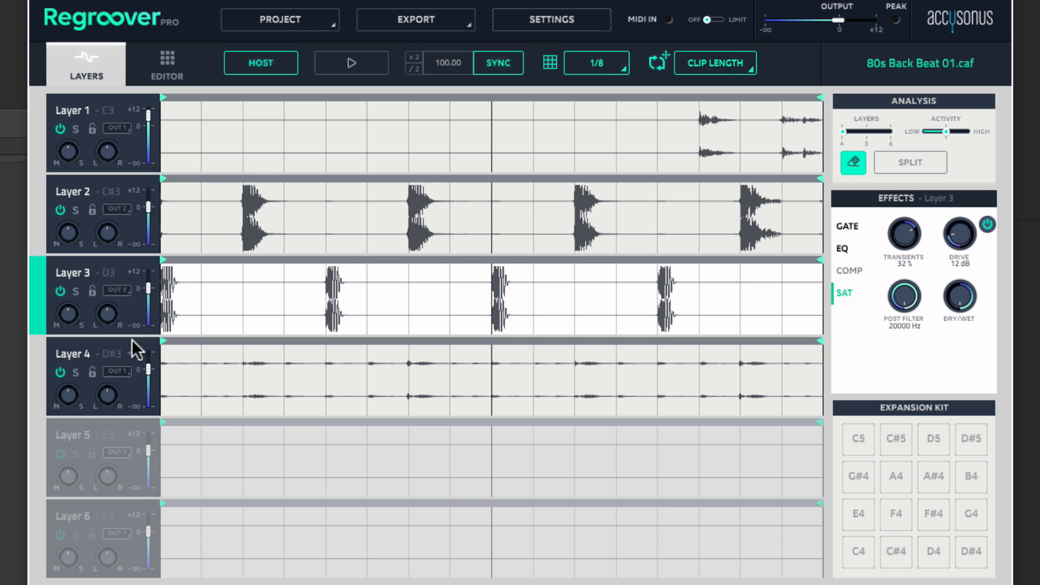
{"action": "left_click", "coordinate": [127, 372]}
{"action": "left_click", "coordinate": [130, 421]}
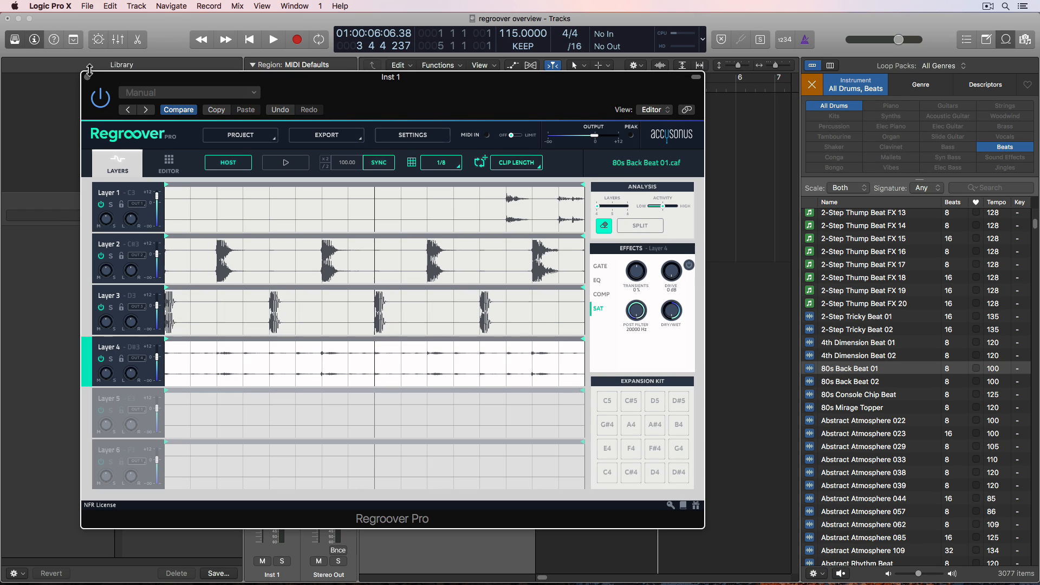
{"action": "left_click", "coordinate": [87, 77]}
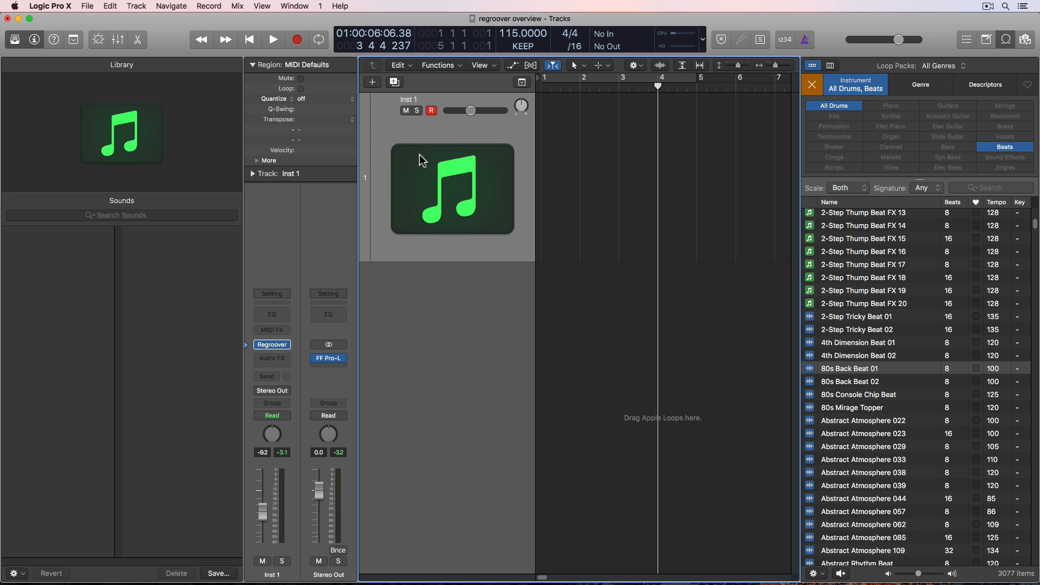
- Reload Regroover Pro on the Inst 1 track as the Multi-Output (16xStereo) version
{"action": "left_click", "coordinate": [287, 345]}
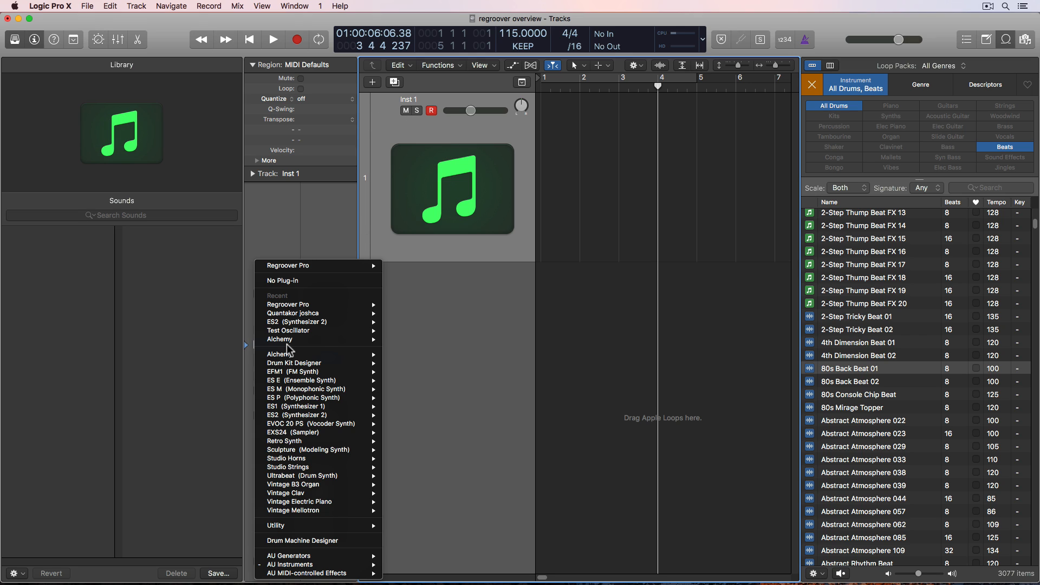
{"action": "mouse_move", "coordinate": [304, 305]}
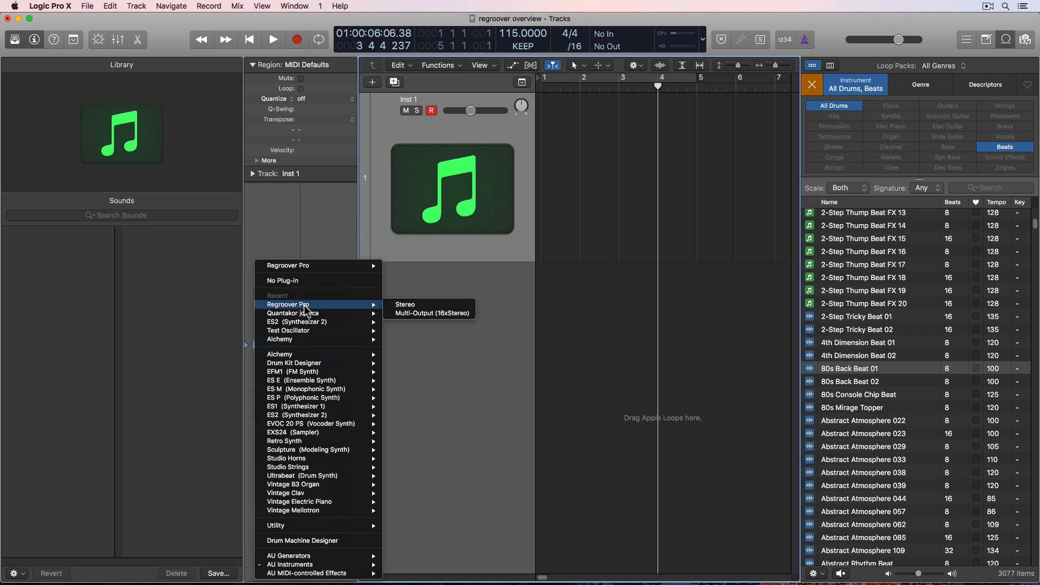
{"action": "left_click", "coordinate": [428, 314]}
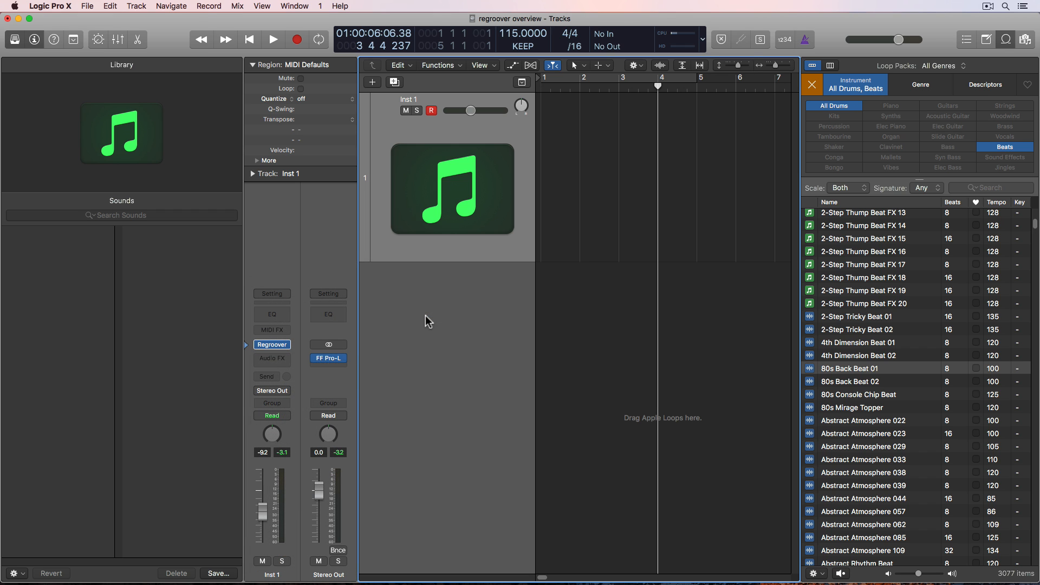
- Show the mixer and add three aux channels for Inst 1's additional Regroover outputs
{"action": "key", "text": "x"}
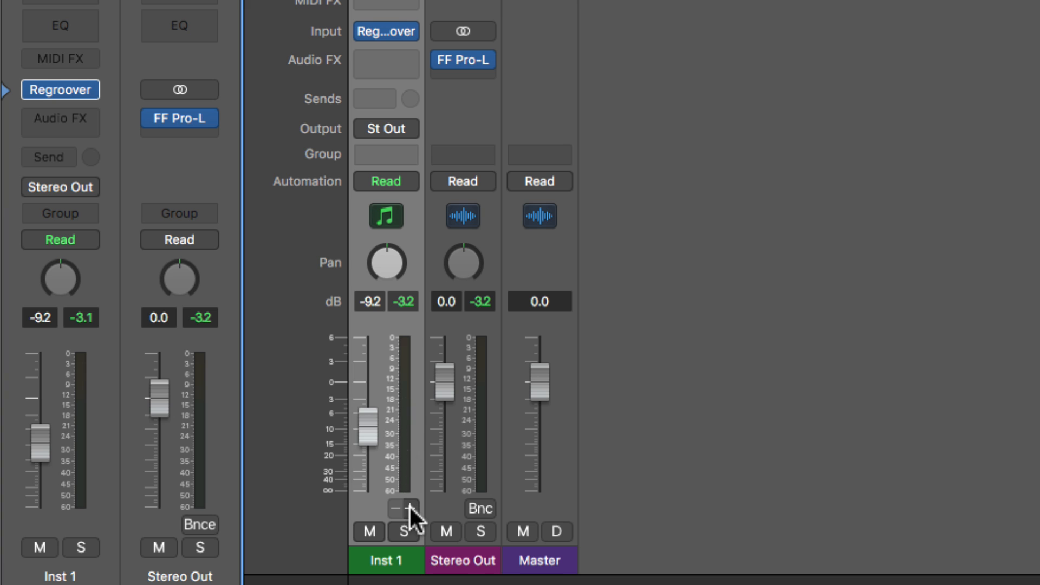
{"action": "left_click", "coordinate": [409, 507]}
{"action": "left_click", "coordinate": [410, 508]}
{"action": "left_click", "coordinate": [410, 508]}
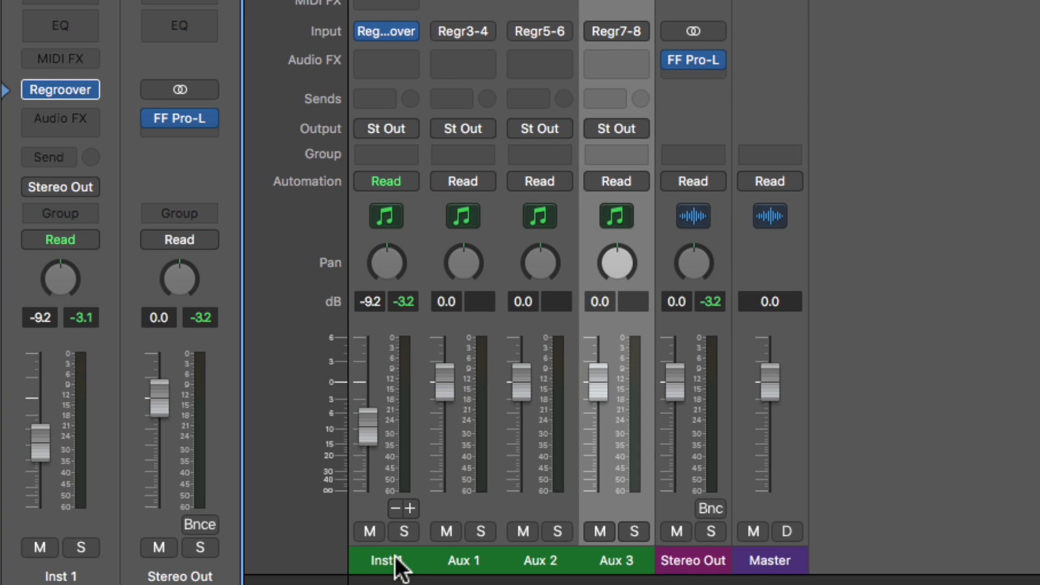
- Play the loop through all outputs, lower Aux 1, Aux 2 and Aux 3 together to -8.0 dB, and clear the peak readings
{"action": "left_click_drag", "start_coordinate": [395, 558], "coordinate": [585, 524]}
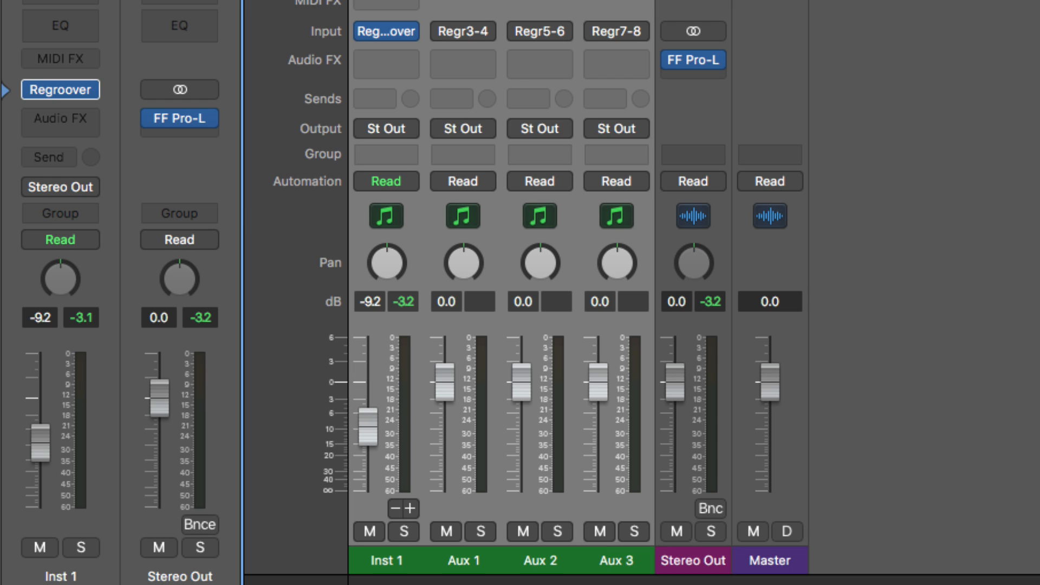
{"action": "key", "text": "space"}
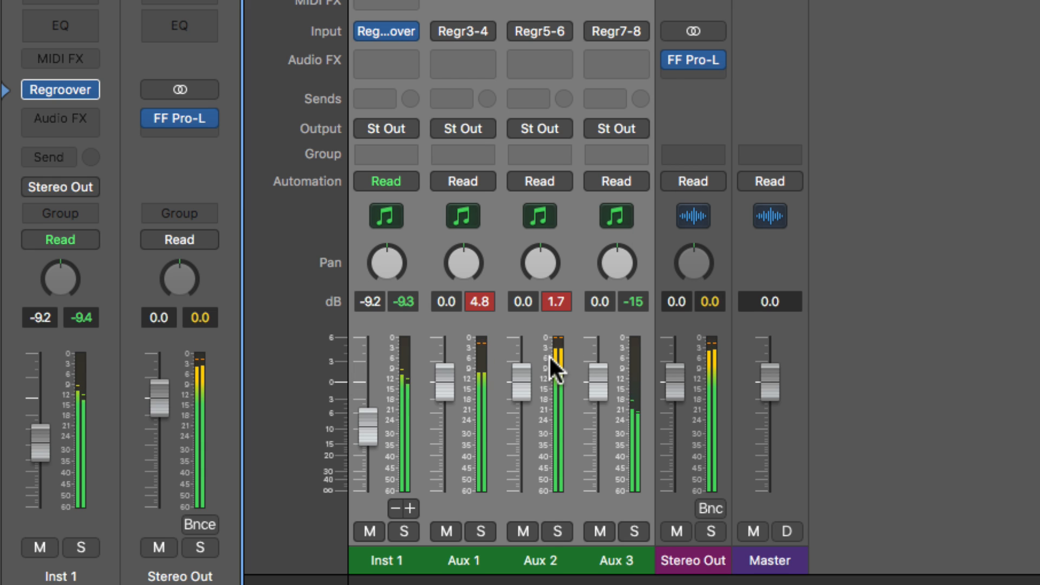
{"action": "left_click", "coordinate": [401, 528]}
{"action": "left_click", "coordinate": [401, 528]}
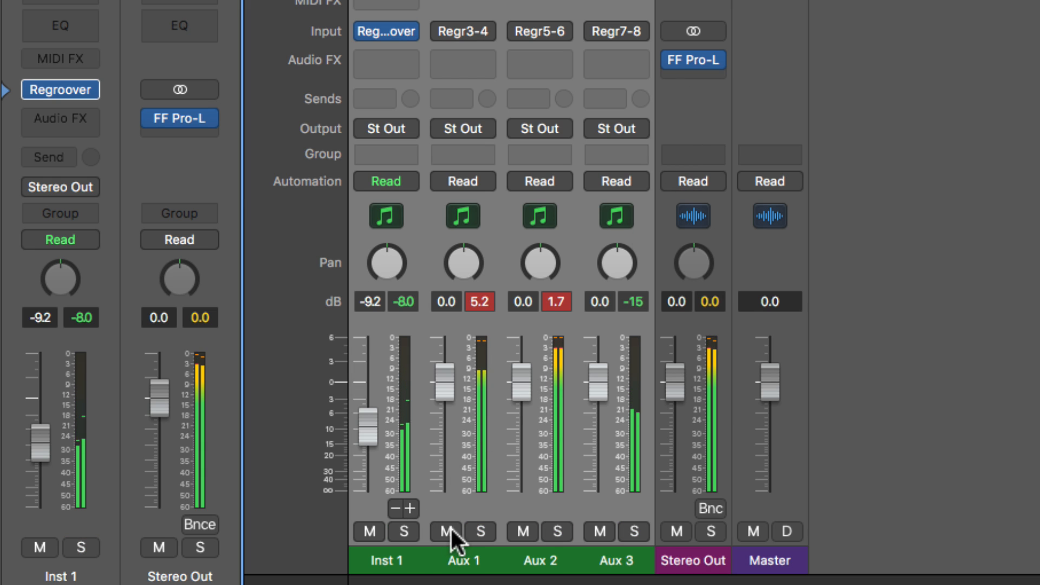
{"action": "left_click", "coordinate": [465, 562]}
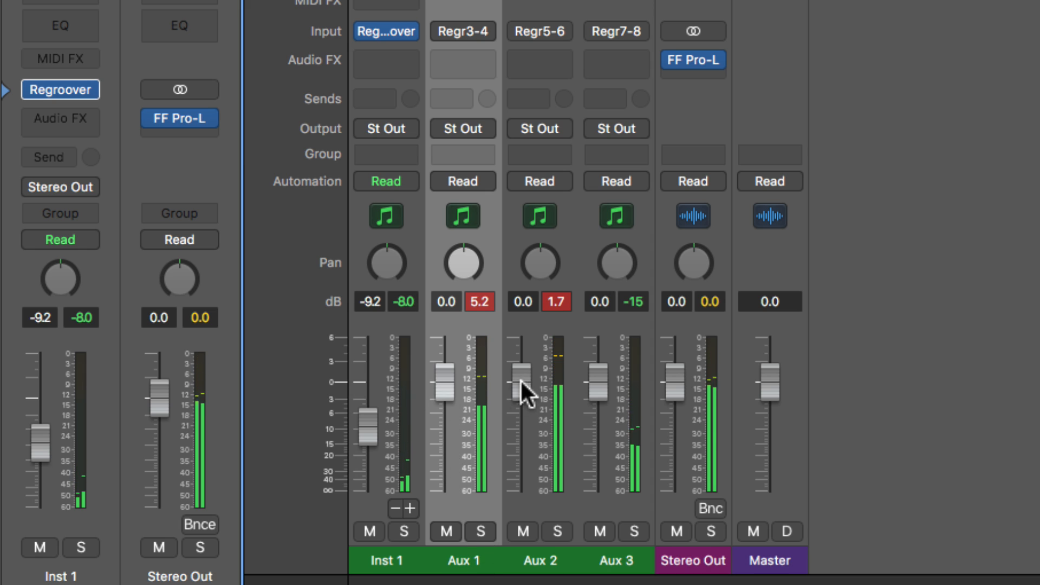
{"action": "left_click_drag", "start_coordinate": [458, 559], "coordinate": [587, 519]}
{"action": "left_click_drag", "start_coordinate": [591, 383], "coordinate": [590, 424]}
{"action": "left_click", "coordinate": [548, 303]}
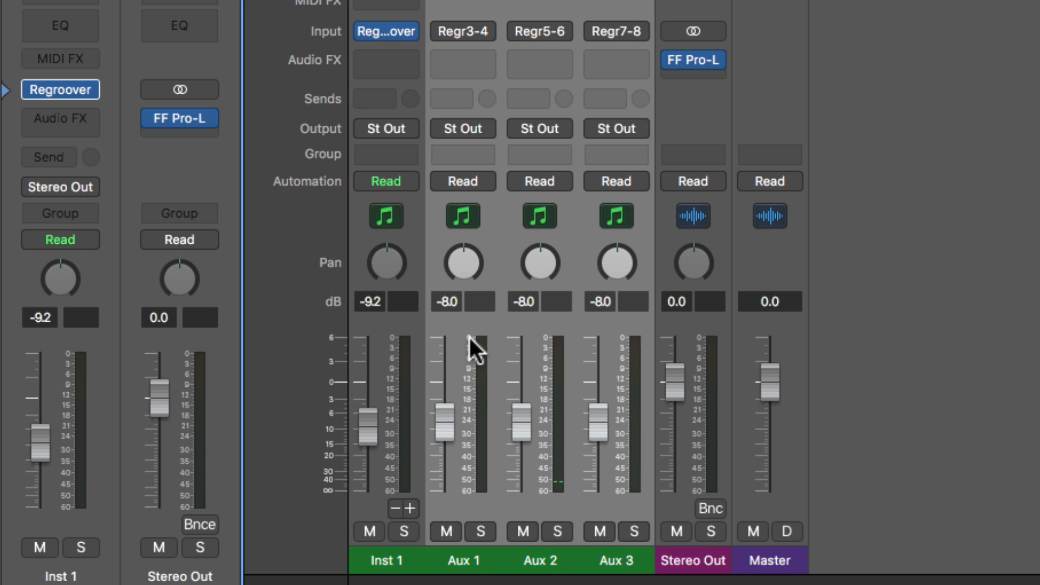
- Play Aux 1 and Aux 2 soloed one after the other to hear which layer each carries
{"action": "left_click", "coordinate": [477, 560]}
{"action": "left_click", "coordinate": [479, 529]}
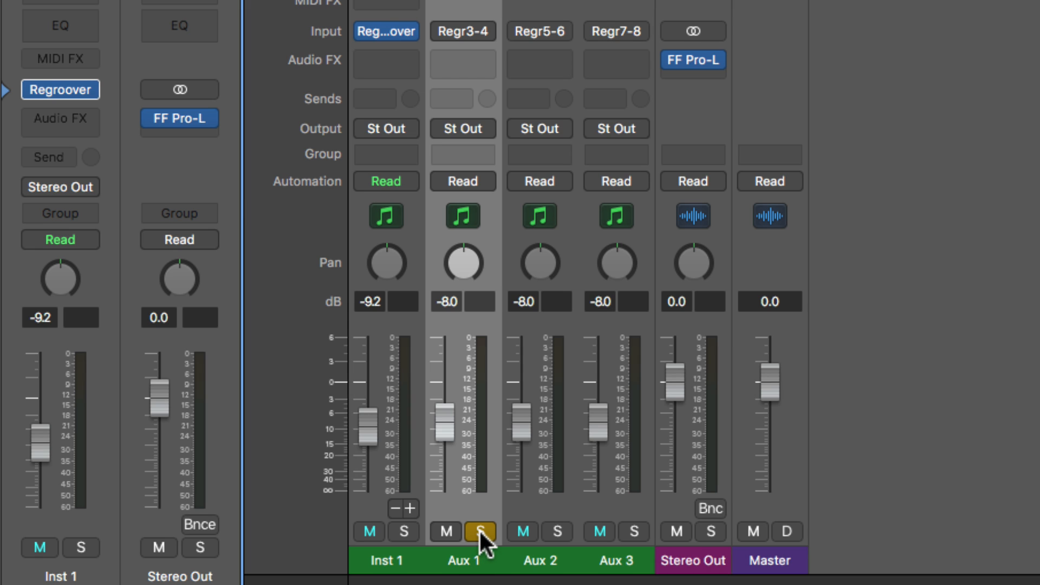
{"action": "key", "text": "space"}
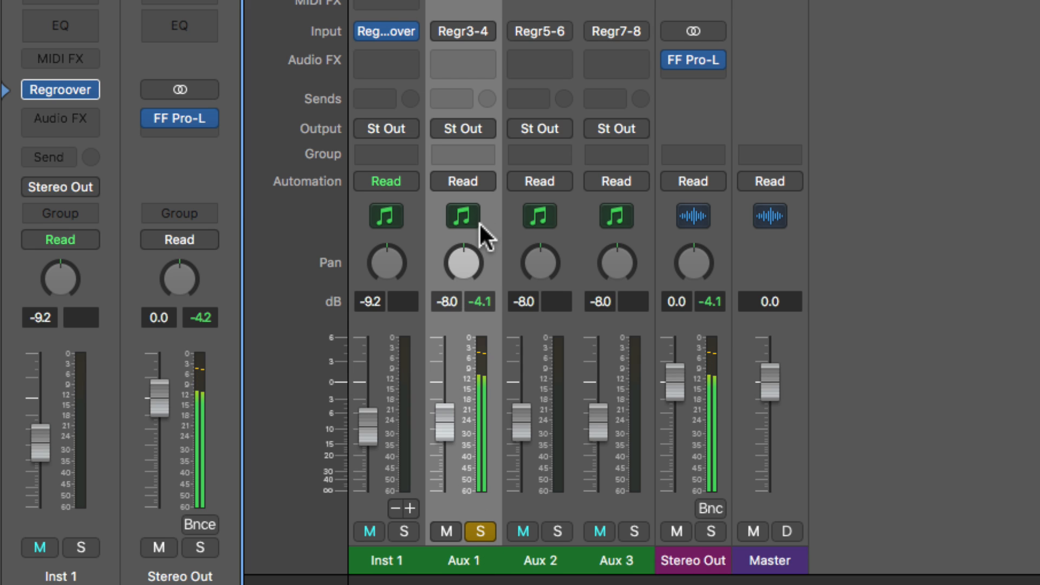
{"action": "left_click", "coordinate": [479, 528]}
{"action": "left_click", "coordinate": [558, 532]}
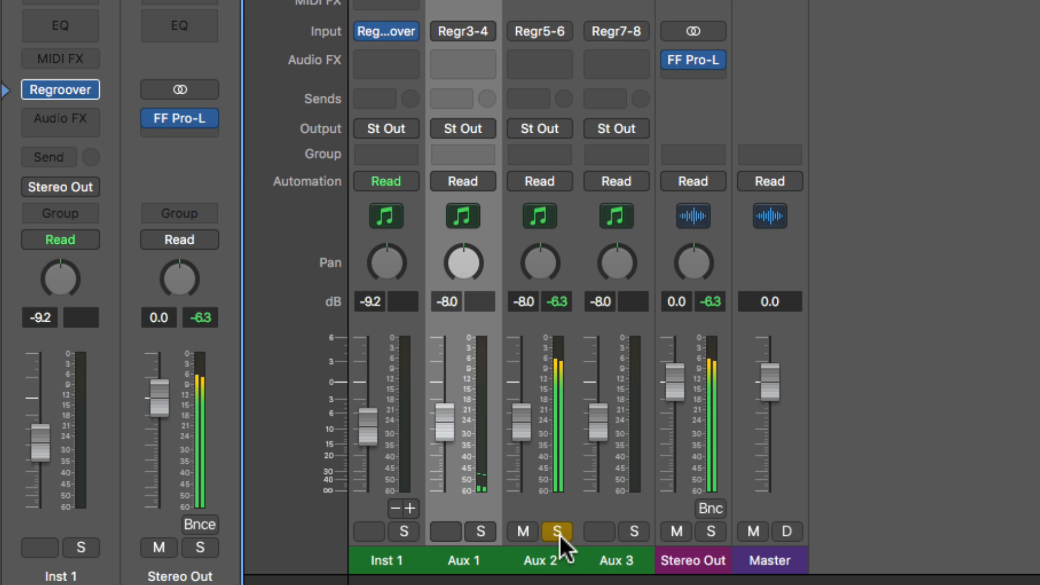
- Solo Aux 3 and raise it to -3.0 dB, and solo Inst 1 and raise it to -4.5 dB, clearing each solo
{"action": "left_click", "coordinate": [637, 531]}
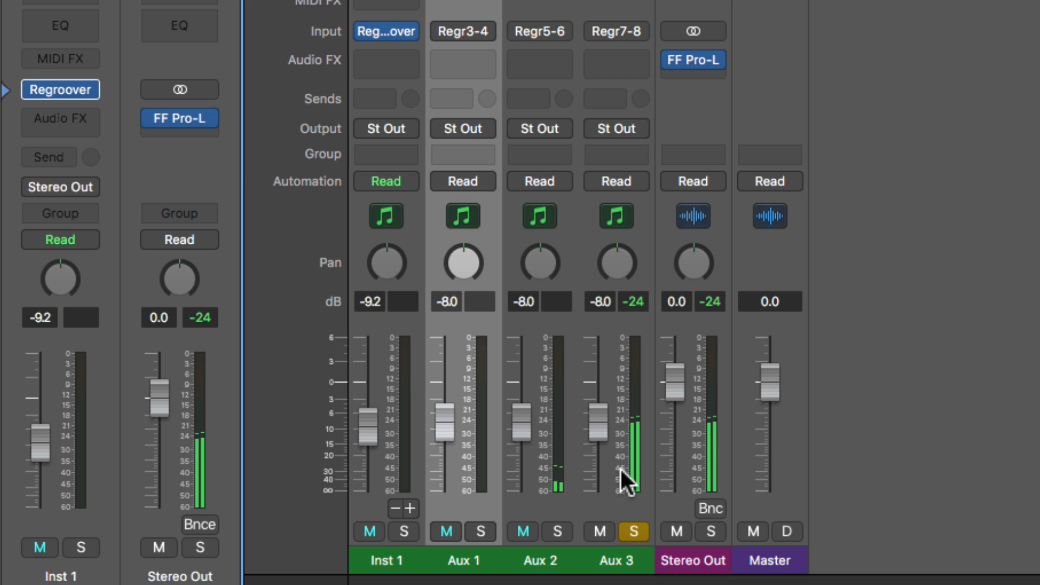
{"action": "left_click_drag", "start_coordinate": [598, 422], "coordinate": [599, 397]}
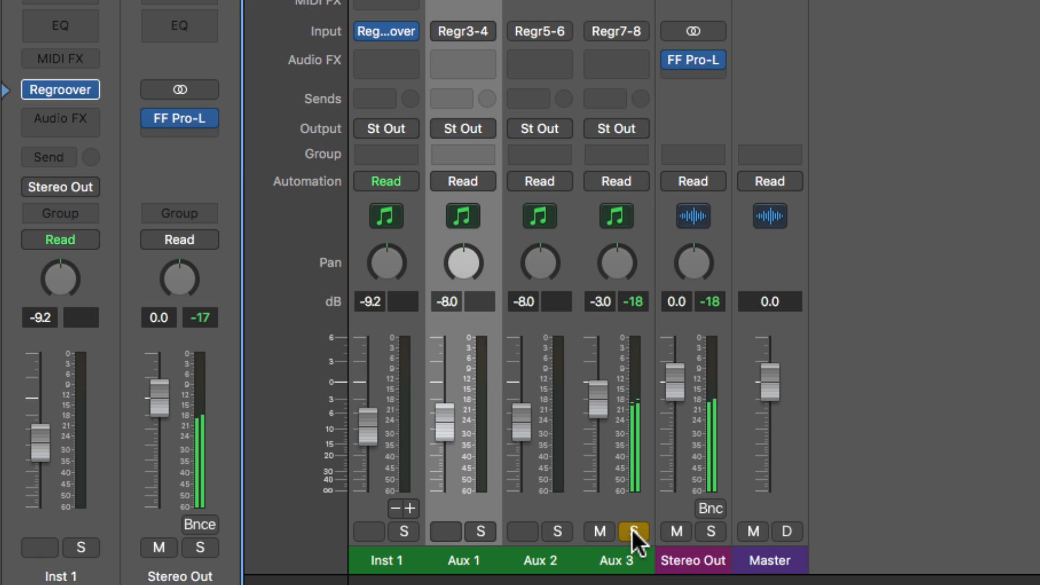
{"action": "left_click", "coordinate": [404, 531]}
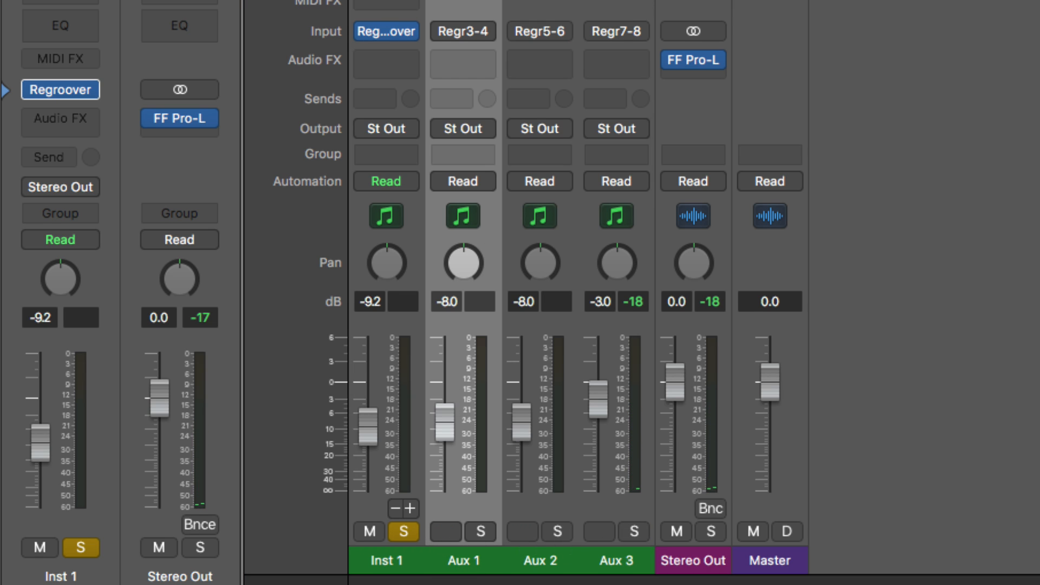
{"action": "key", "text": "space"}
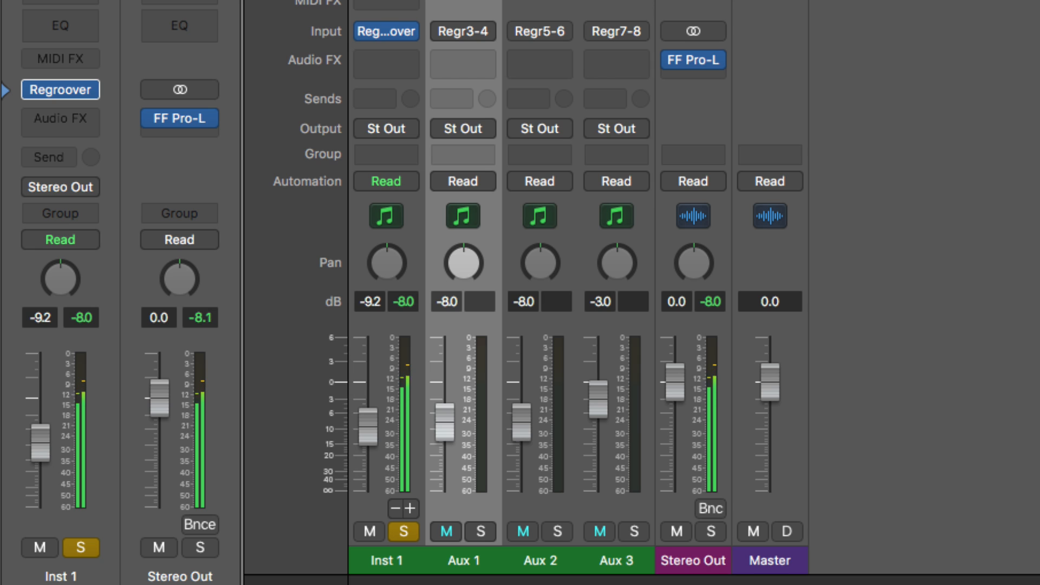
{"action": "left_click_drag", "start_coordinate": [362, 444], "coordinate": [362, 425]}
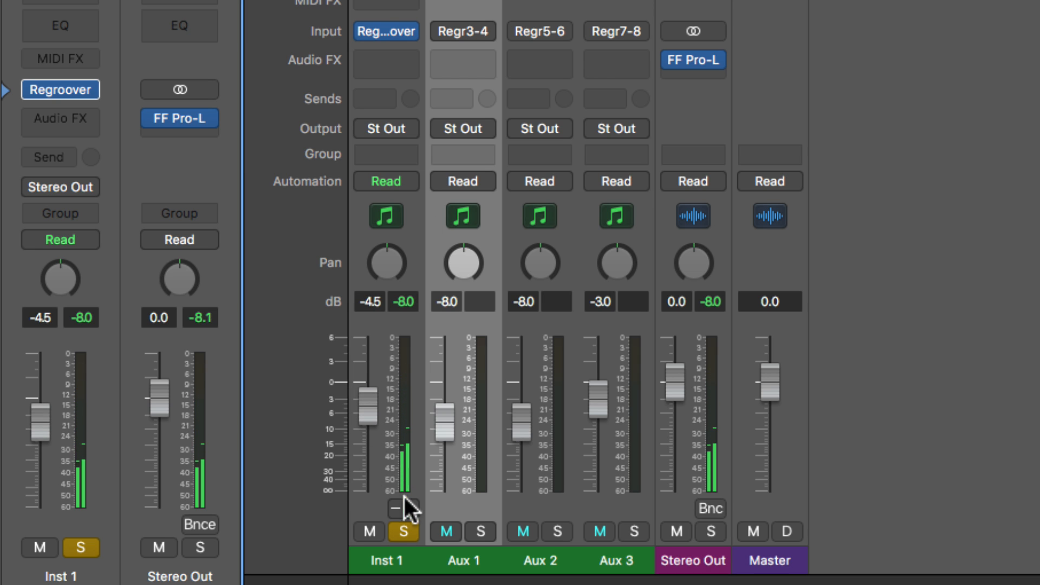
{"action": "left_click", "coordinate": [406, 530]}
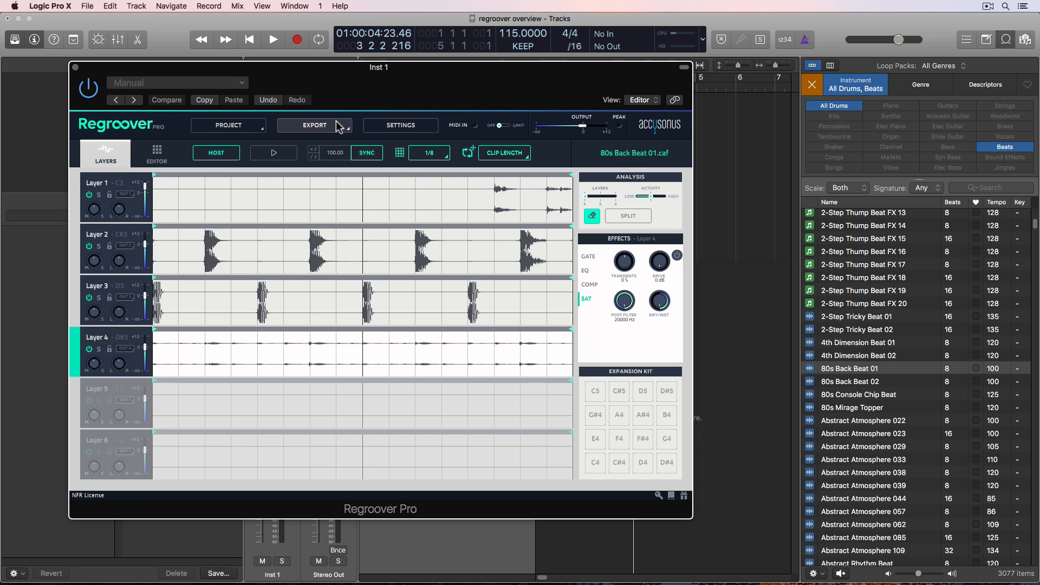
- Export all Regroover layers as separate audio files to the Desktop folder
{"action": "left_click", "coordinate": [332, 123]}
{"action": "left_click", "coordinate": [334, 140]}
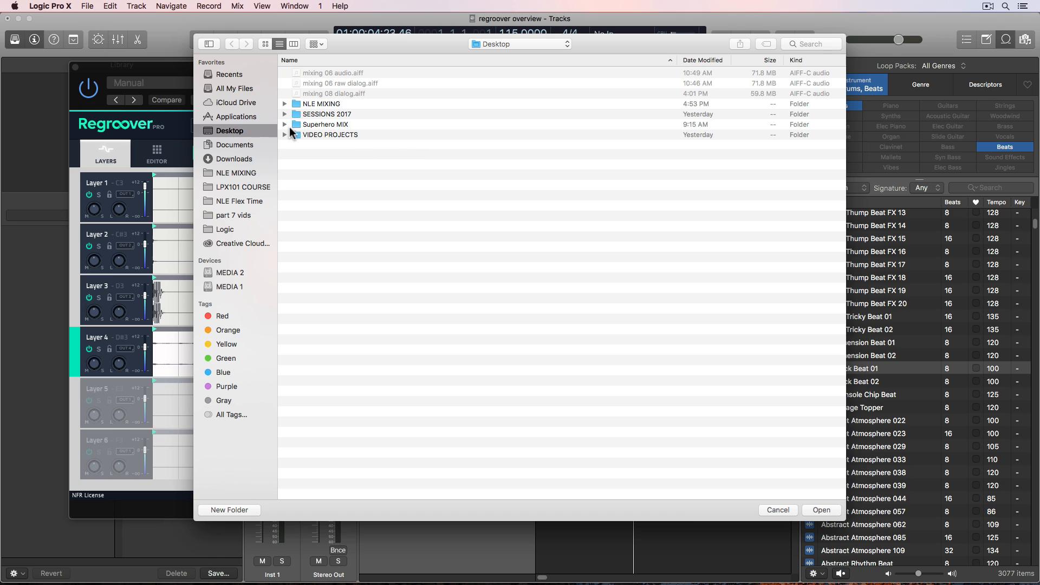
{"action": "left_click", "coordinate": [822, 510]}
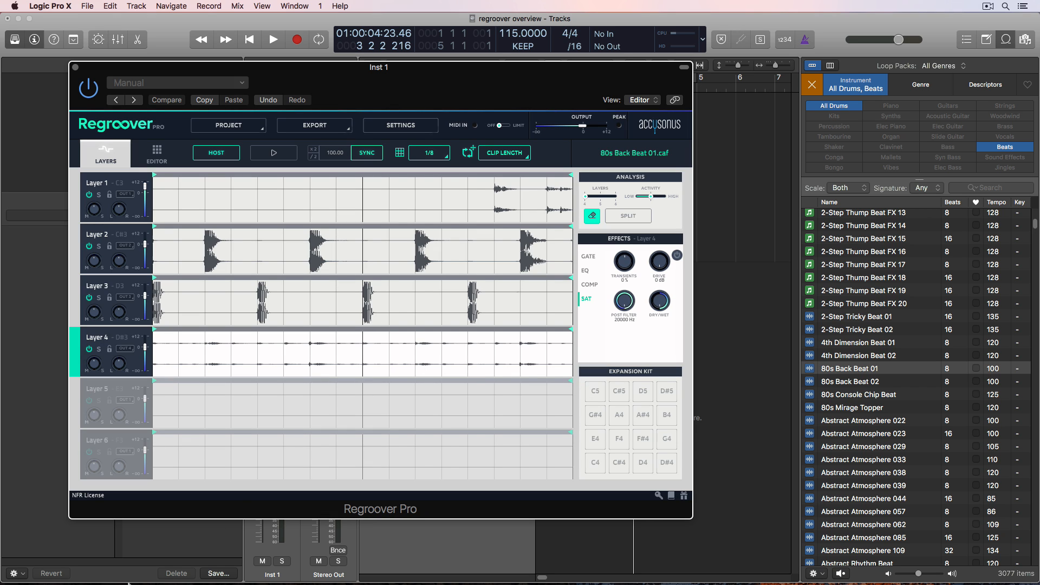
- Switch to Finder and examine the exported 80s Back Beat 01 layer files in the Desktop folder
{"action": "left_click", "coordinate": [54, 568]}
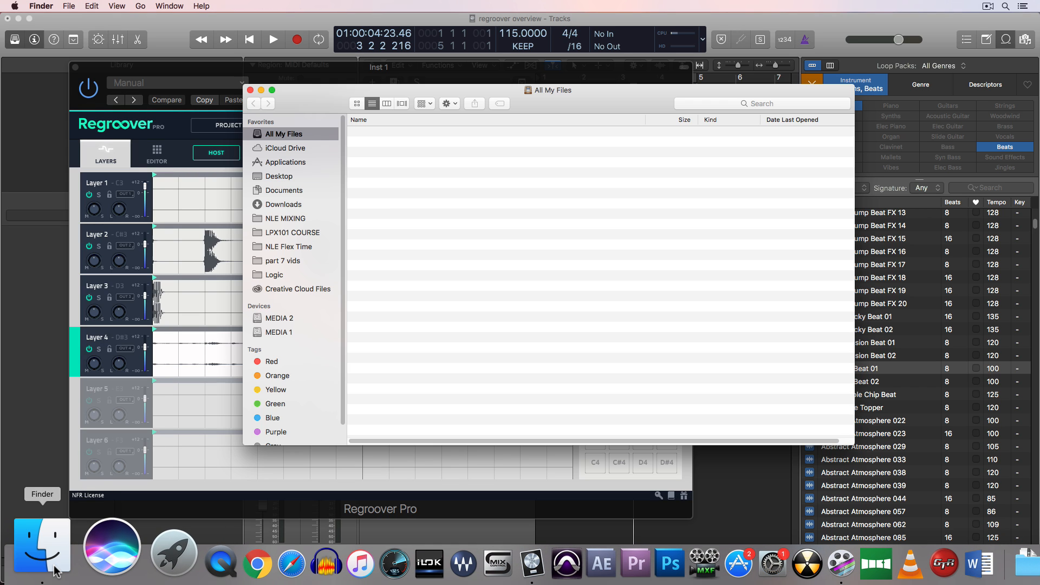
{"action": "left_click", "coordinate": [277, 179]}
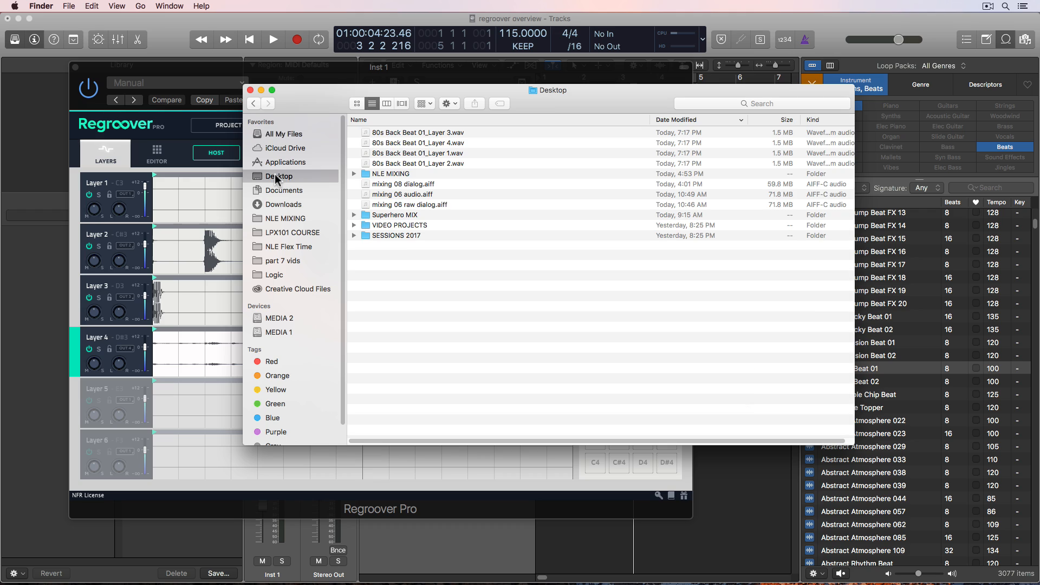
{"action": "left_click", "coordinate": [427, 132]}
{"action": "left_click", "coordinate": [442, 160], "text": "shift"}
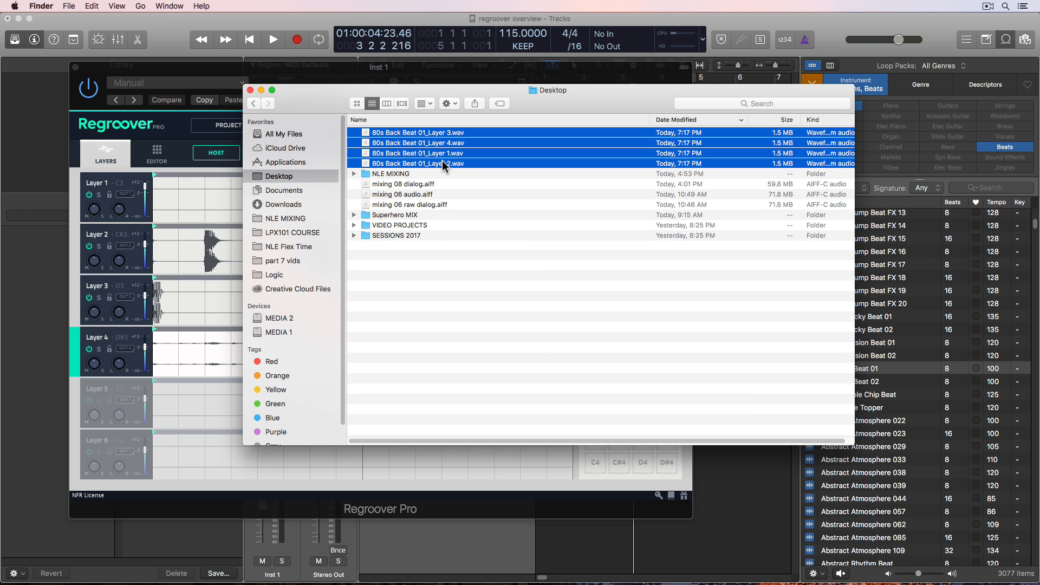
{"action": "left_click", "coordinate": [464, 339]}
- Preview the exported 80s Back Beat 01_Layer 1.wav and 80s Back Beat 01_Layer 2.wav files
{"action": "left_click", "coordinate": [447, 133]}
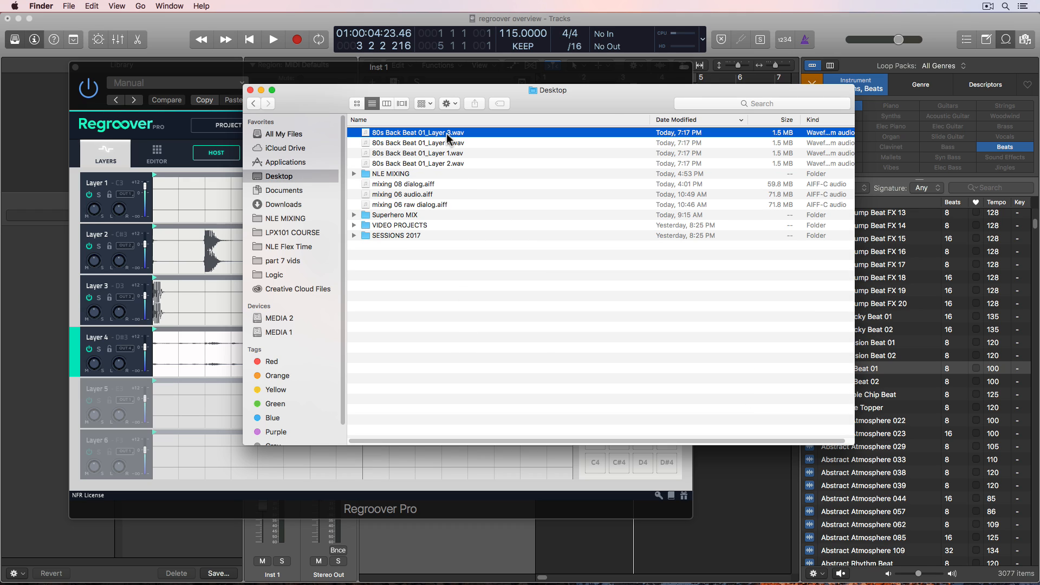
{"action": "key", "text": "Down"}
{"action": "key", "text": "Down"}
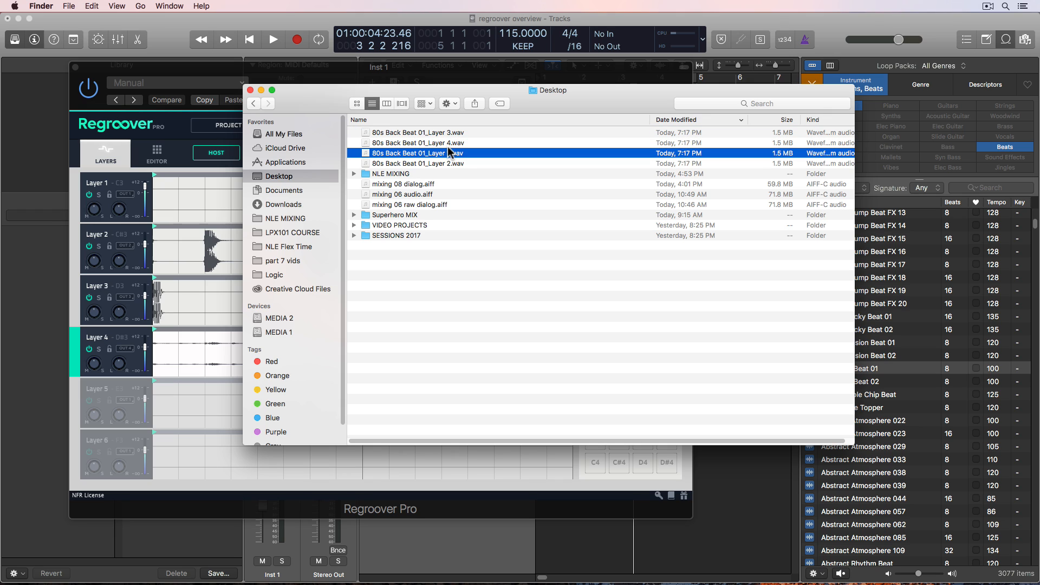
{"action": "key", "text": "space"}
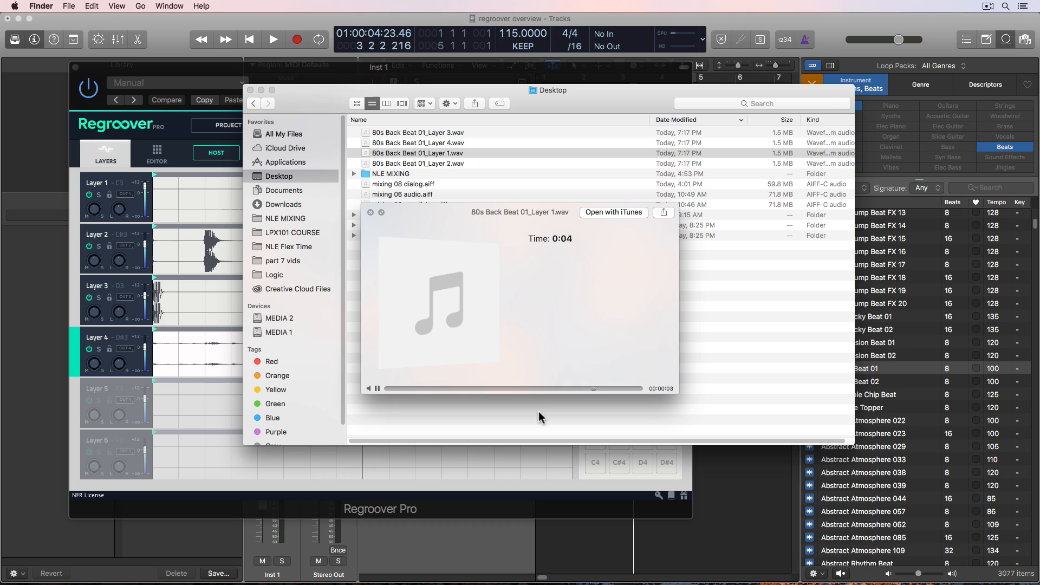
{"action": "key", "text": "Down"}
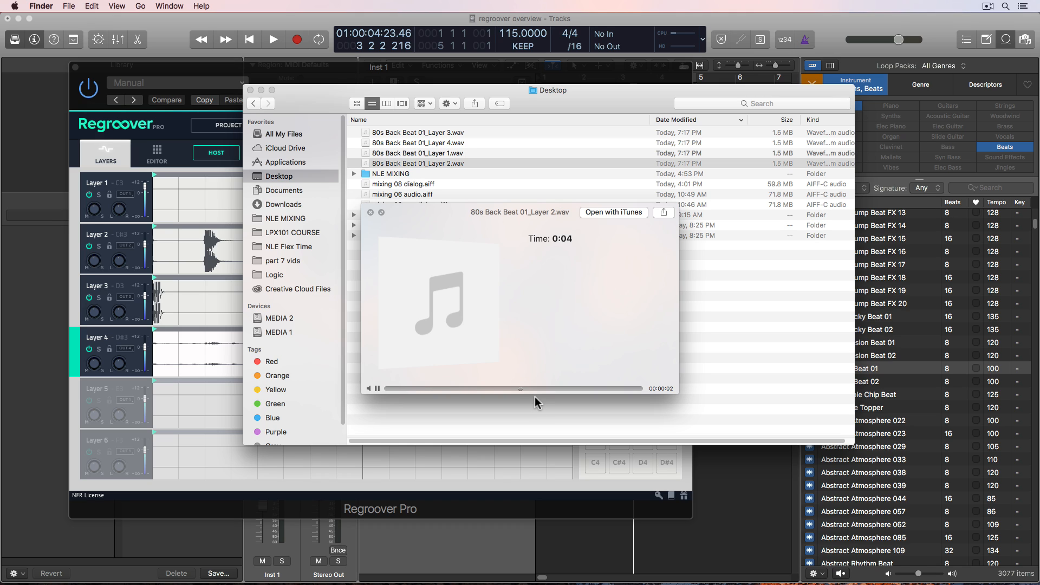
{"action": "key", "text": "space"}
- Preview the exported 80s Back Beat 01_Layer 3.wav and 80s Back Beat 01_Layer 4.wav files, and close the Finder window to return to Regroover
{"action": "key", "text": "Up"}
{"action": "key", "text": "Up"}
{"action": "key", "text": "Up"}
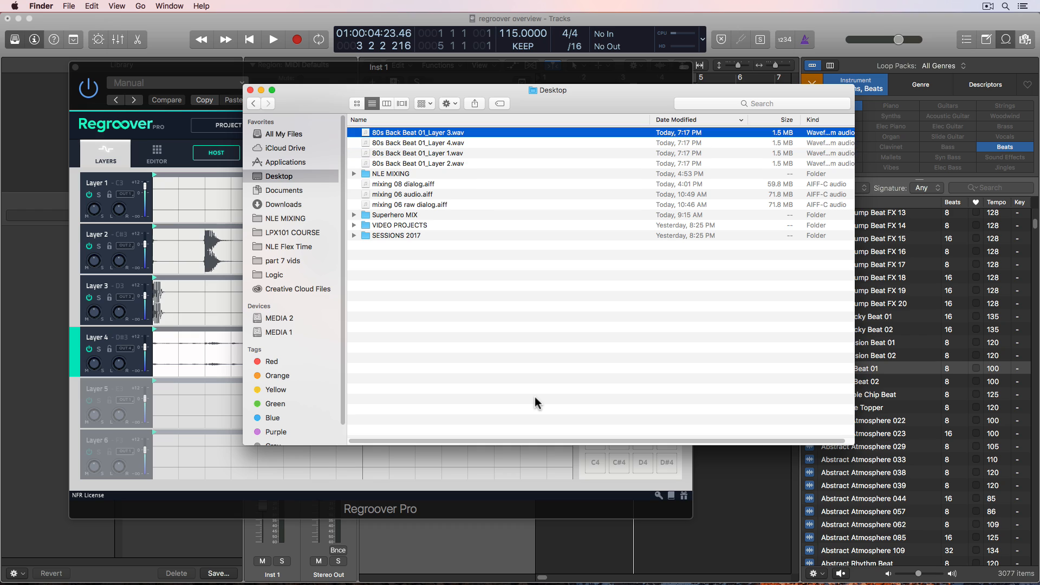
{"action": "key", "text": "space"}
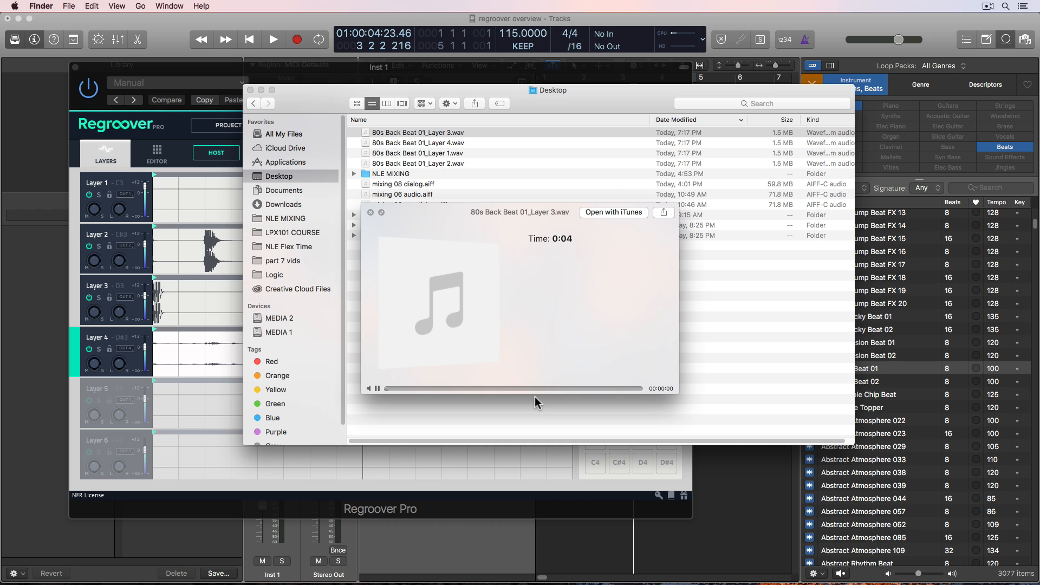
{"action": "key", "text": "space"}
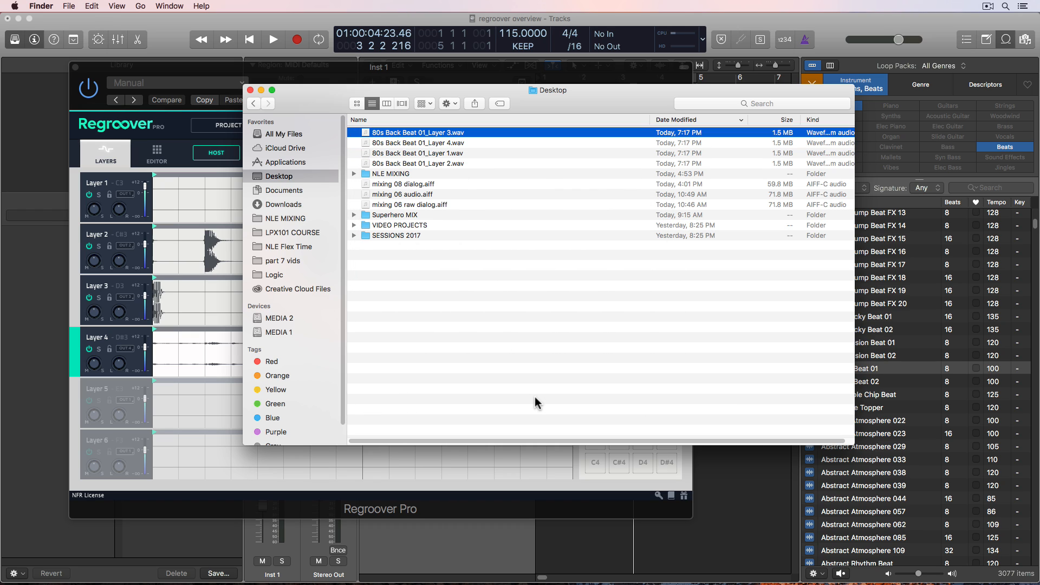
{"action": "key", "text": "Down"}
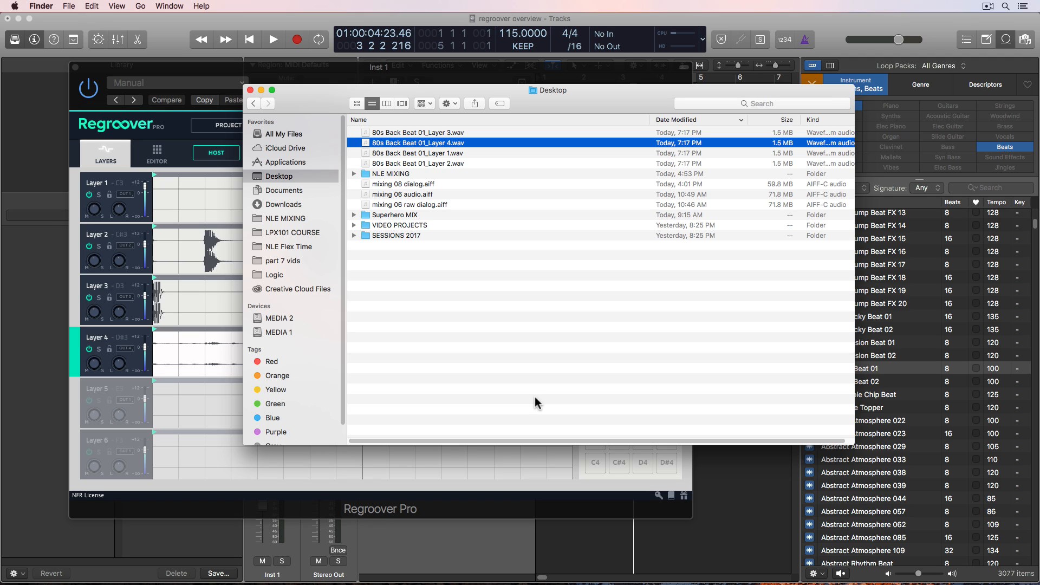
{"action": "key", "text": "space"}
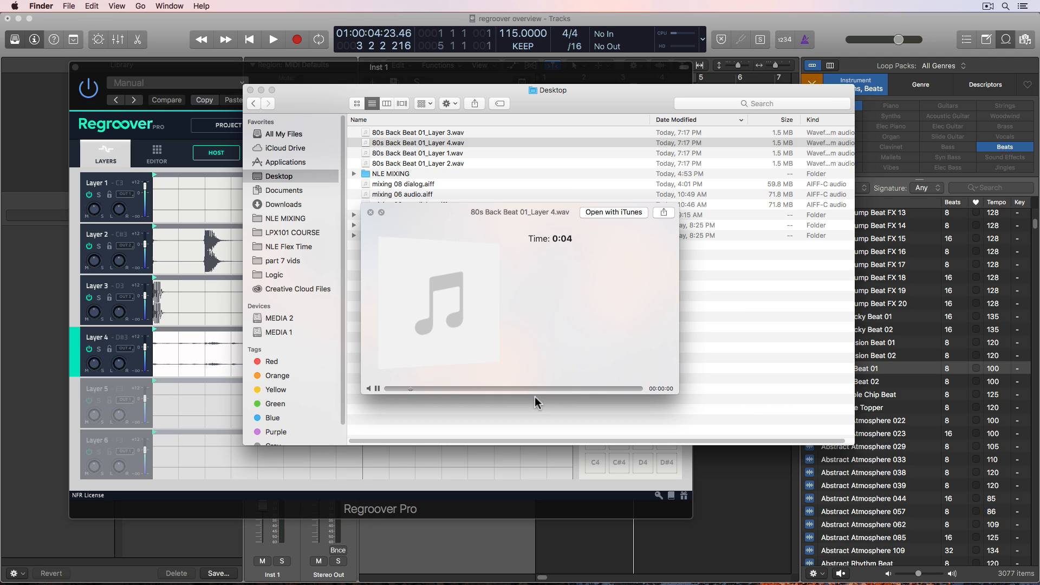
{"action": "key", "text": "space"}
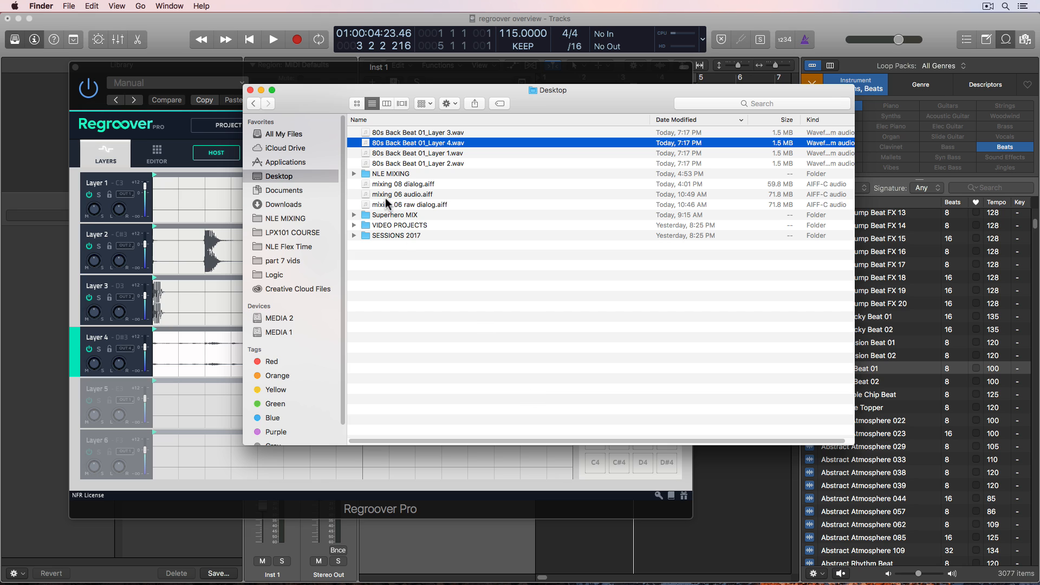
{"action": "left_click", "coordinate": [250, 90]}
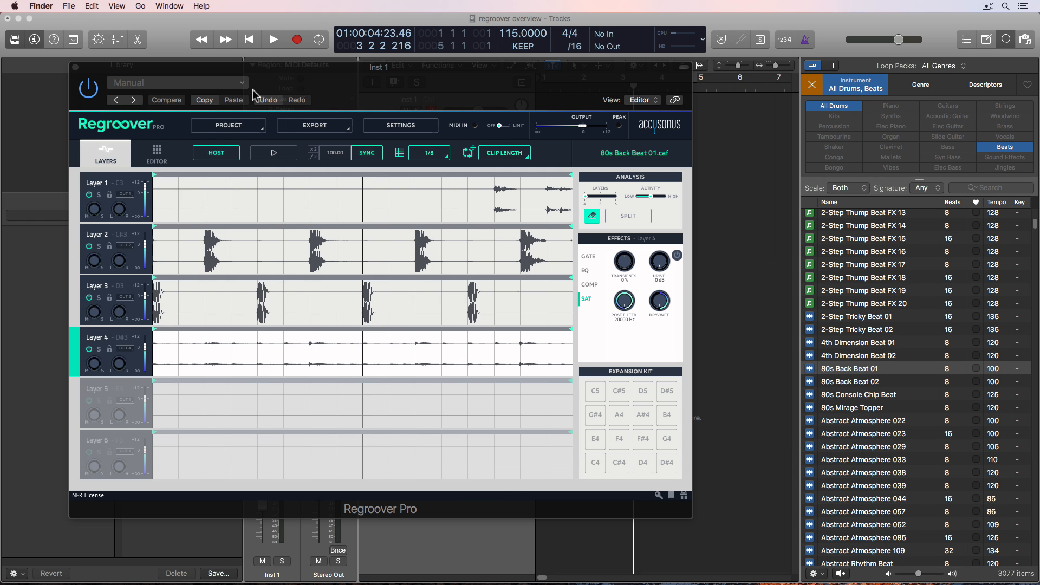
{"action": "left_click", "coordinate": [266, 80]}
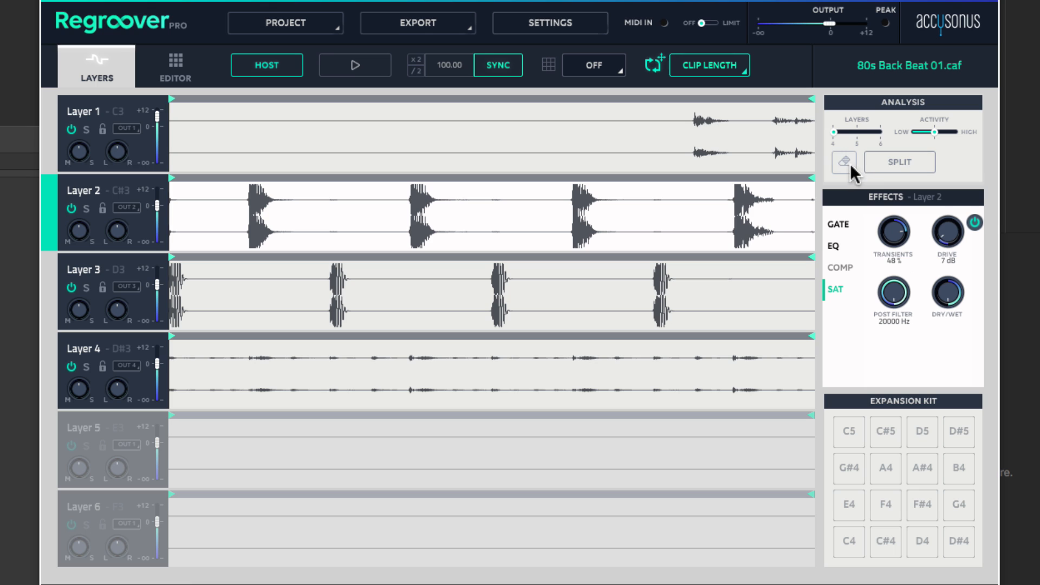
- Select the first hit of Layer 2 with its full decay and assign it to Expansion Kit pad C4
{"action": "left_click", "coordinate": [258, 226]}
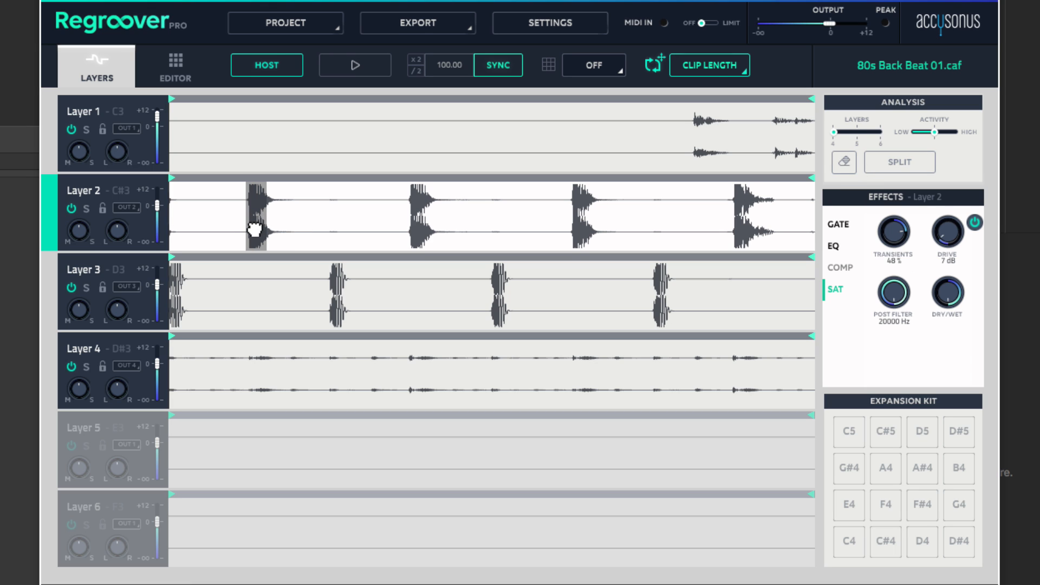
{"action": "left_click_drag", "start_coordinate": [263, 217], "coordinate": [326, 215]}
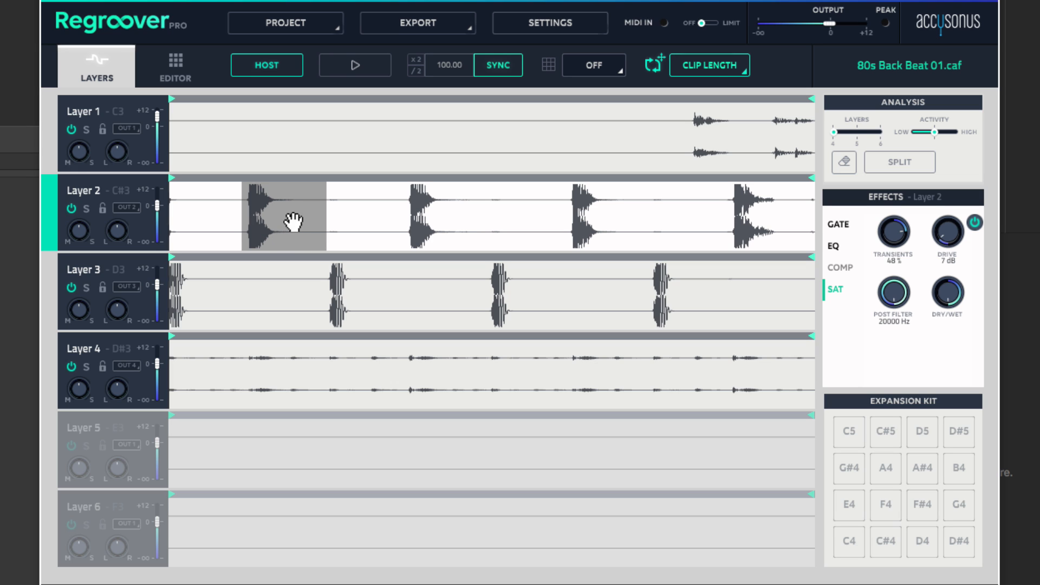
{"action": "left_click_drag", "start_coordinate": [291, 226], "coordinate": [852, 440]}
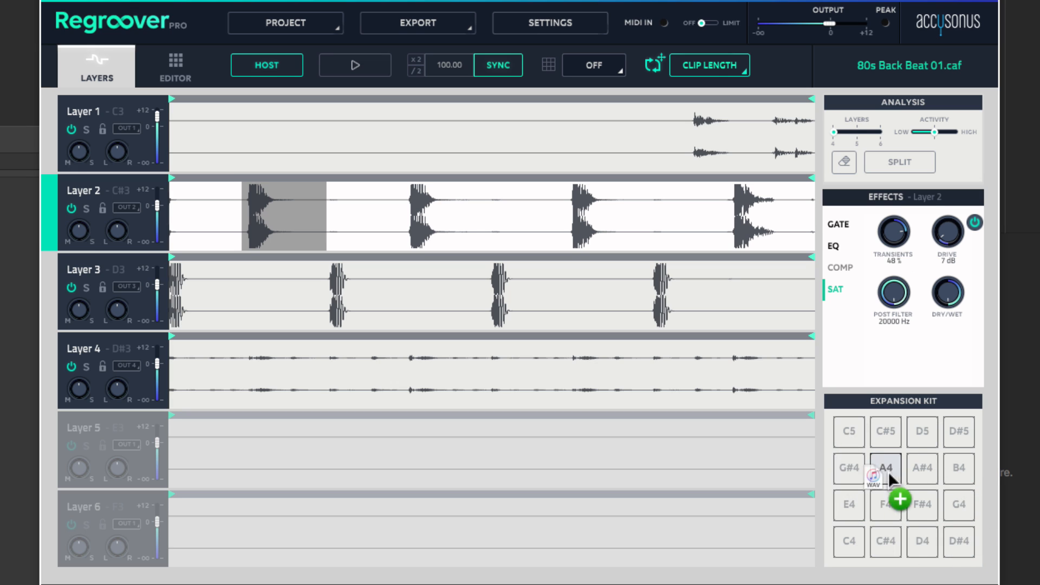
{"action": "left_click_drag", "start_coordinate": [889, 471], "coordinate": [854, 542]}
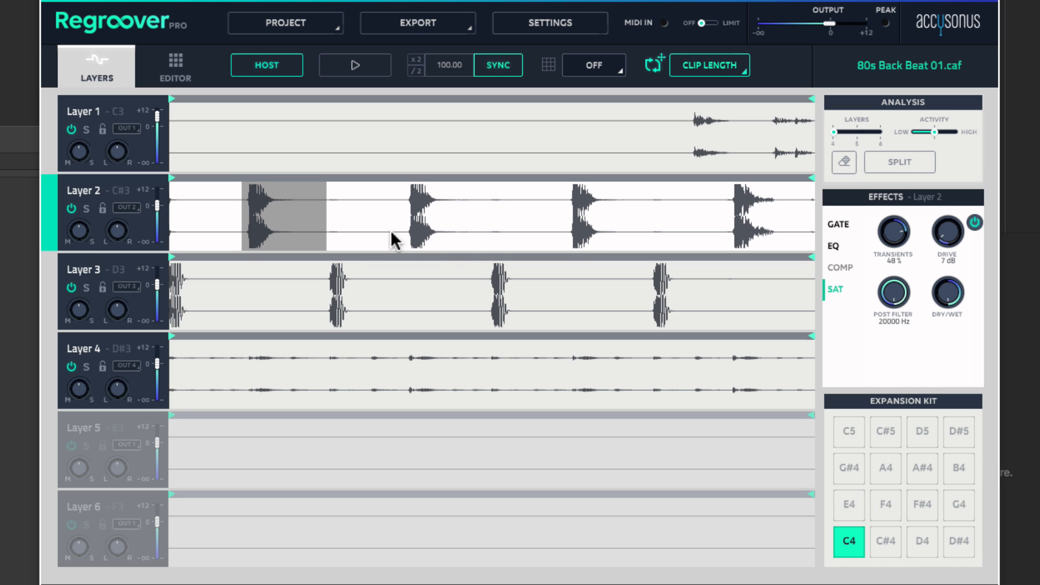
- Assign the second hit of Layer 3 to pad D4 and a short hit just before the second beat of Layer 4 to pad G4
{"action": "left_click", "coordinate": [337, 294]}
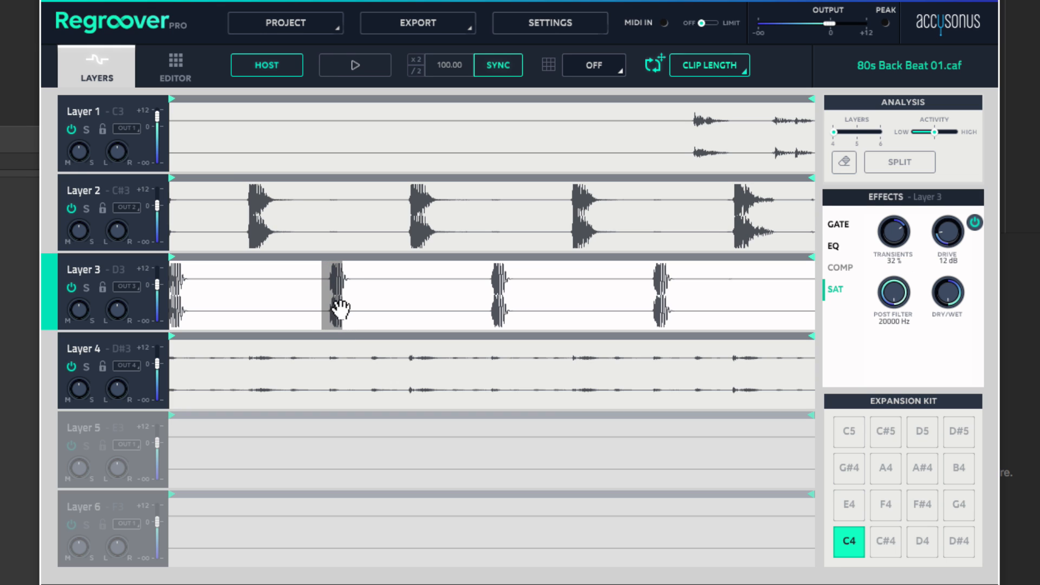
{"action": "left_click_drag", "start_coordinate": [342, 301], "coordinate": [921, 540]}
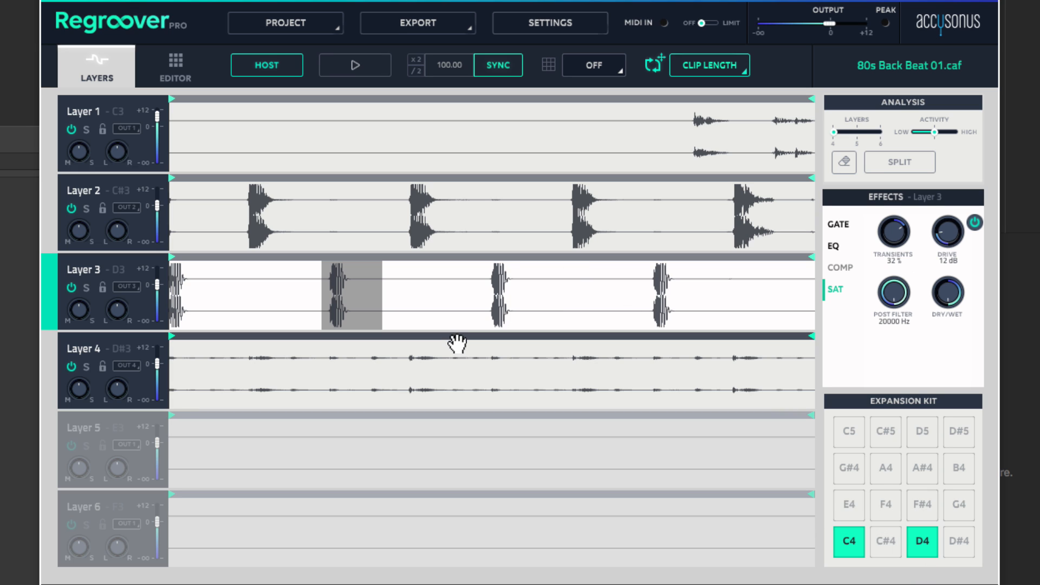
{"action": "left_click", "coordinate": [573, 369]}
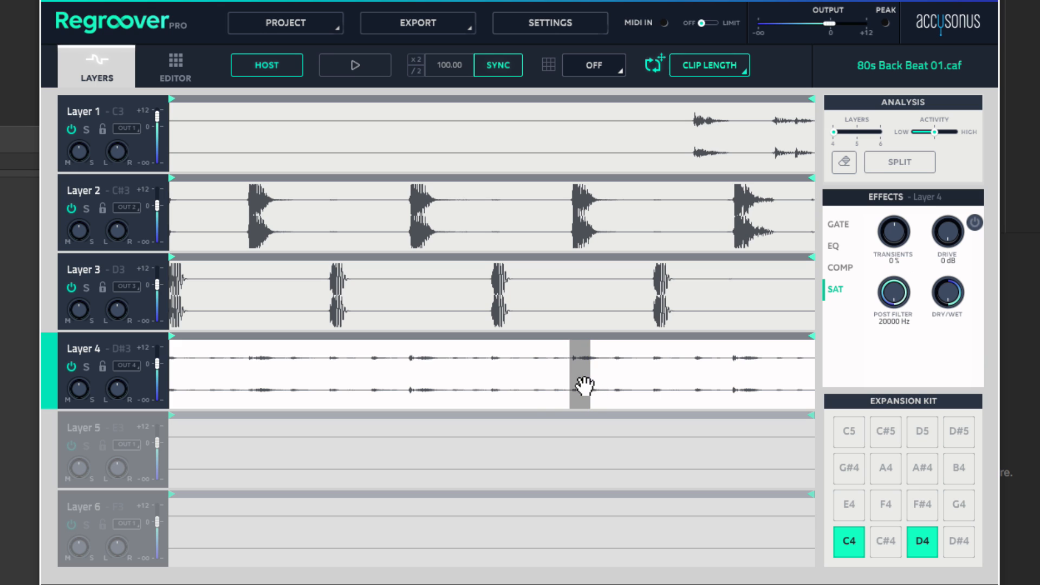
{"action": "left_click", "coordinate": [546, 398]}
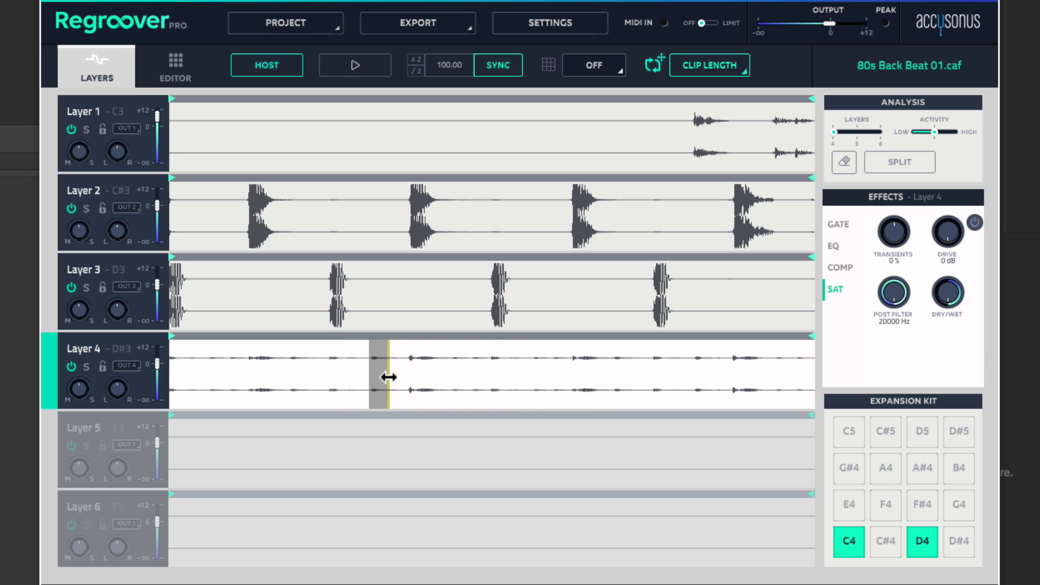
{"action": "left_click_drag", "start_coordinate": [389, 373], "coordinate": [962, 514]}
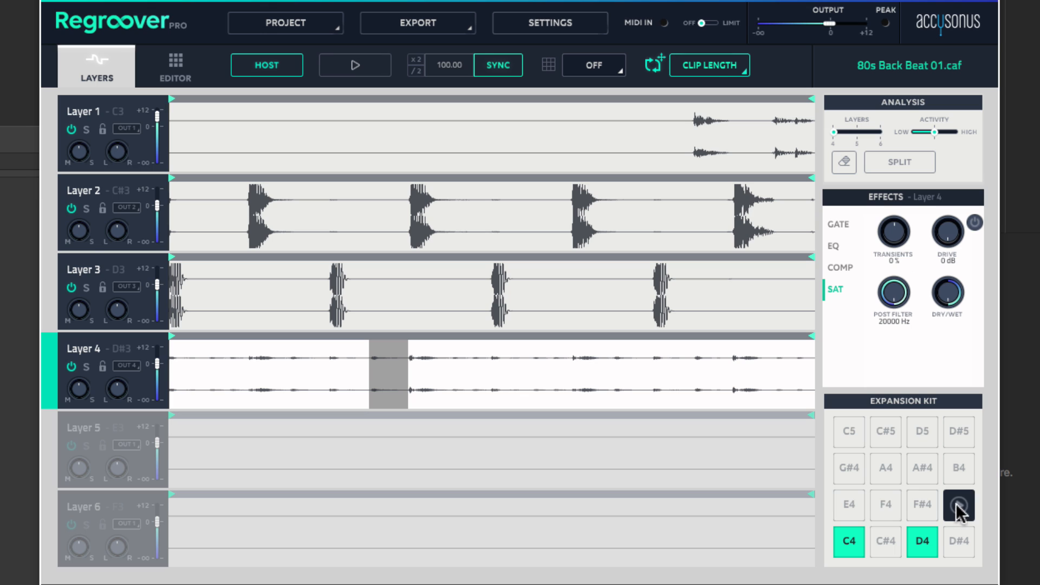
- Audition the samples on Expansion Kit pads C4, D4 and G4
{"action": "left_click", "coordinate": [851, 542]}
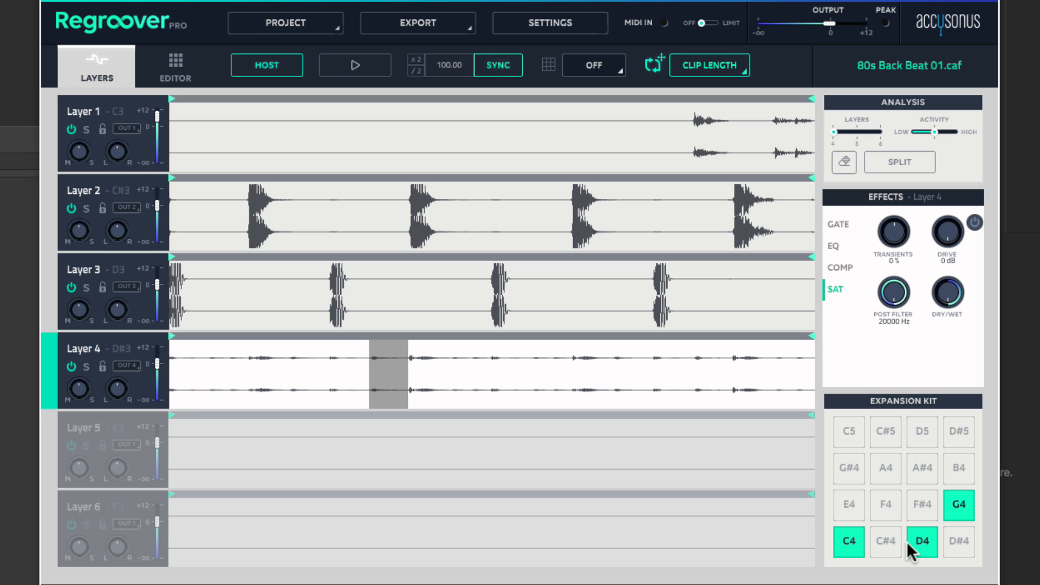
{"action": "left_click", "coordinate": [922, 542]}
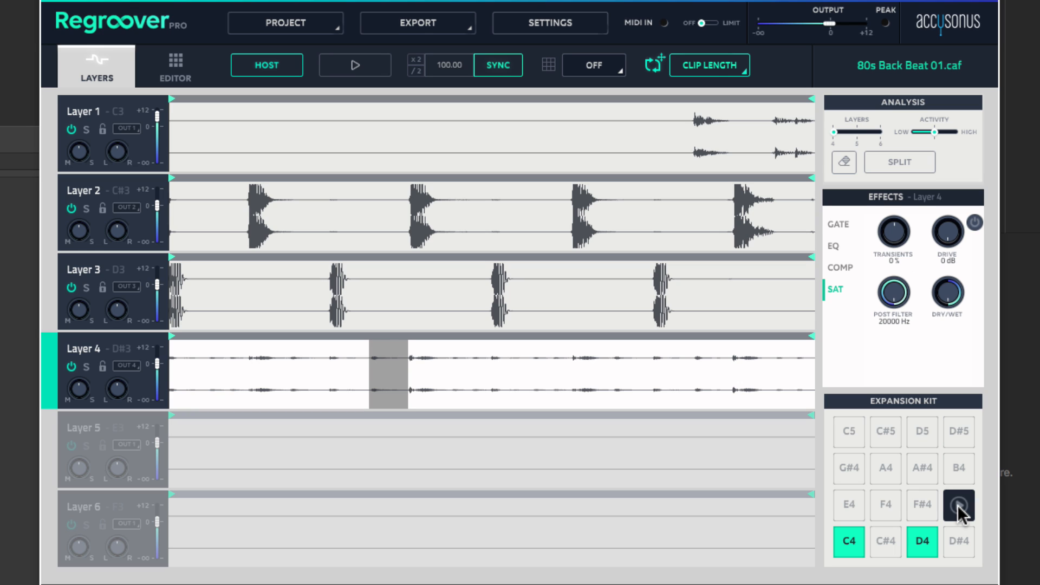
{"action": "left_click", "coordinate": [958, 507]}
{"action": "left_click", "coordinate": [958, 507]}
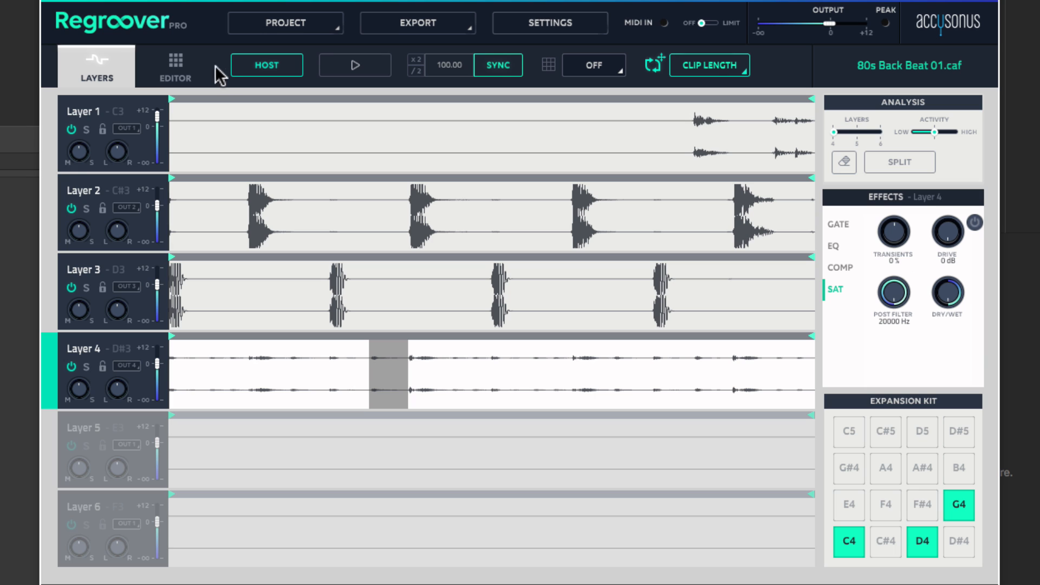
- Open the pad editor and trim the C4 sample to start at 1859 and end at 12780
{"action": "left_click", "coordinate": [193, 66]}
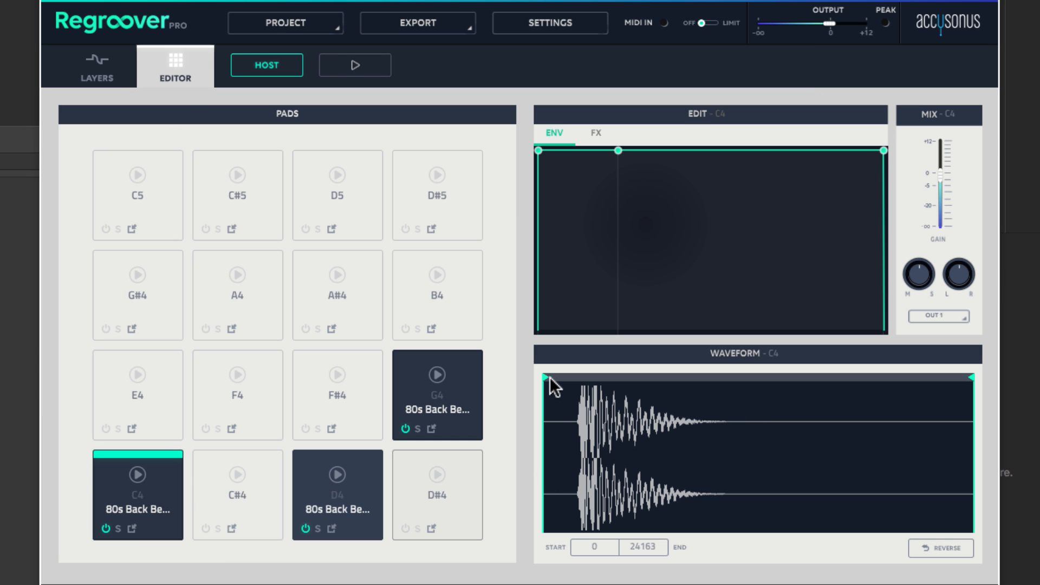
{"action": "left_click_drag", "start_coordinate": [552, 384], "coordinate": [577, 379]}
{"action": "left_click_drag", "start_coordinate": [973, 377], "coordinate": [750, 395]}
- Trim the D4 pad sample to start at 2196 and end at 8714
{"action": "left_click", "coordinate": [362, 457]}
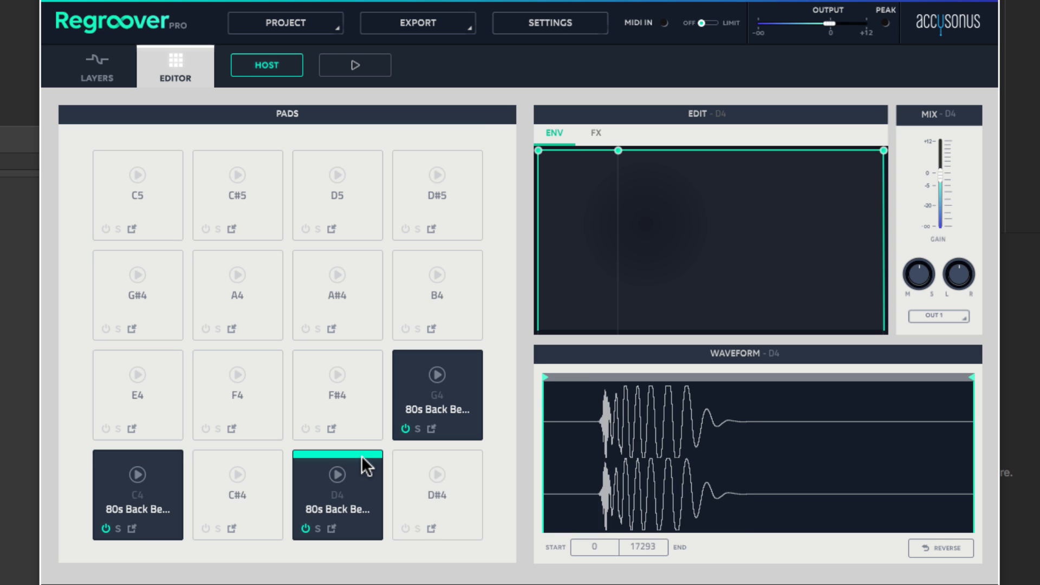
{"action": "left_click_drag", "start_coordinate": [546, 377], "coordinate": [600, 379]}
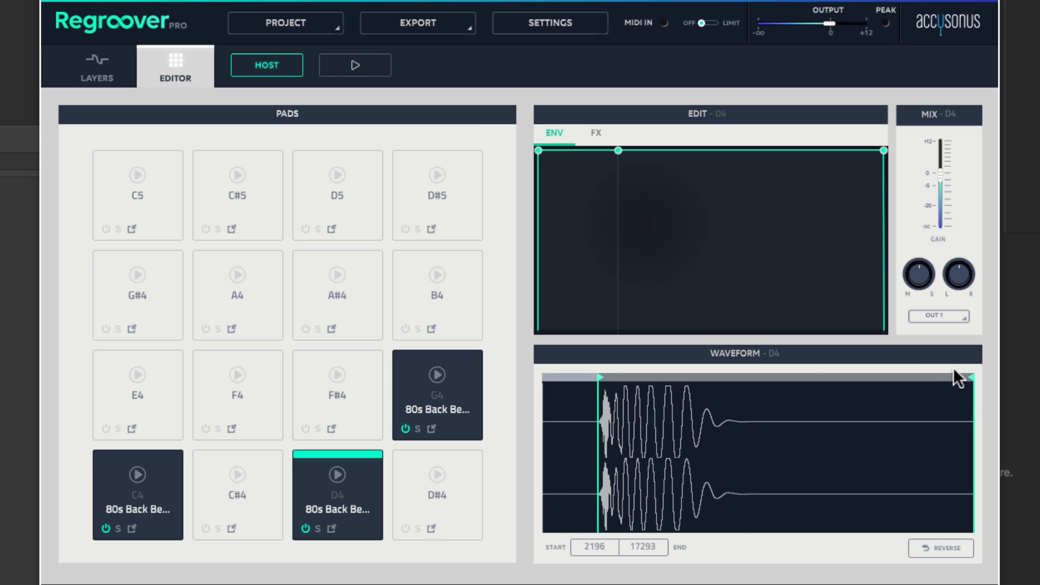
{"action": "left_click_drag", "start_coordinate": [973, 376], "coordinate": [758, 390]}
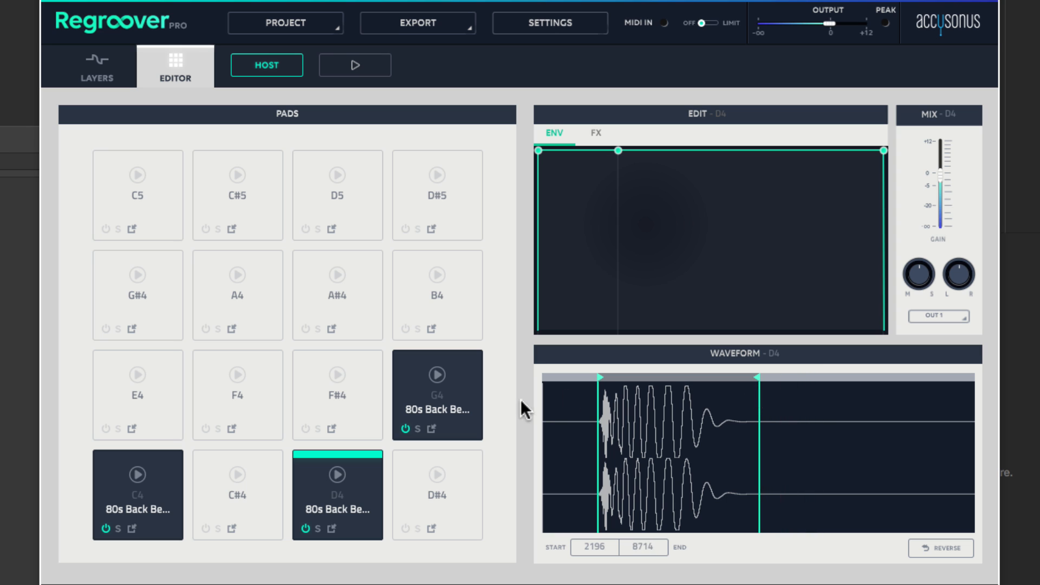
- Trim the G4 pad sample to start at 579 and end at 4968, and audition the trimmed pads
{"action": "left_click", "coordinate": [470, 387]}
{"action": "left_click_drag", "start_coordinate": [544, 377], "coordinate": [568, 373]}
{"action": "mouse_move", "coordinate": [970, 377]}
{"action": "left_mouse_down"}
{"action": "mouse_move", "coordinate": [715, 381]}
{"action": "mouse_move", "coordinate": [732, 379]}
{"action": "left_mouse_up"}
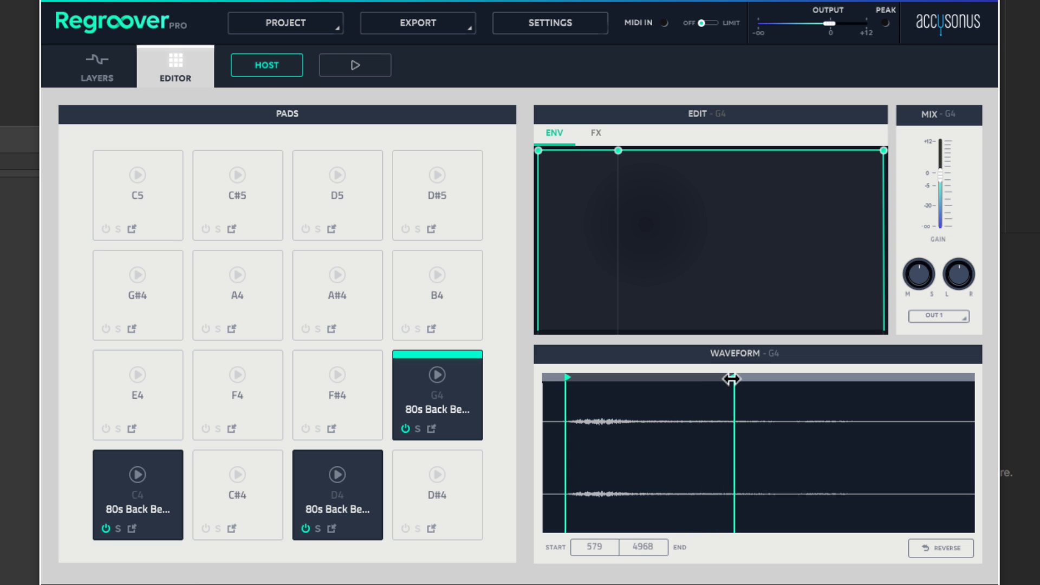
{"action": "left_click", "coordinate": [138, 475]}
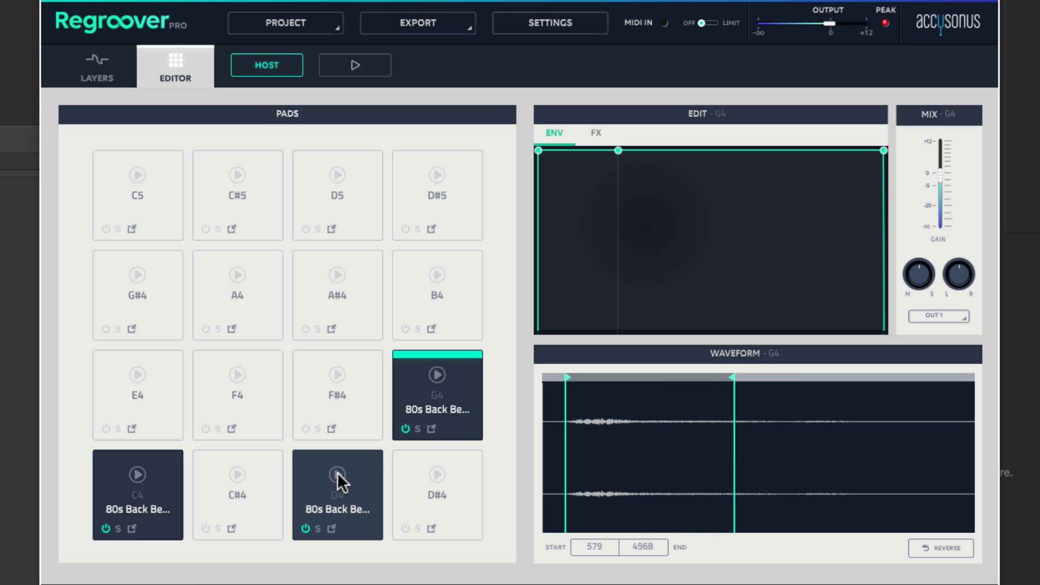
{"action": "left_click", "coordinate": [437, 375]}
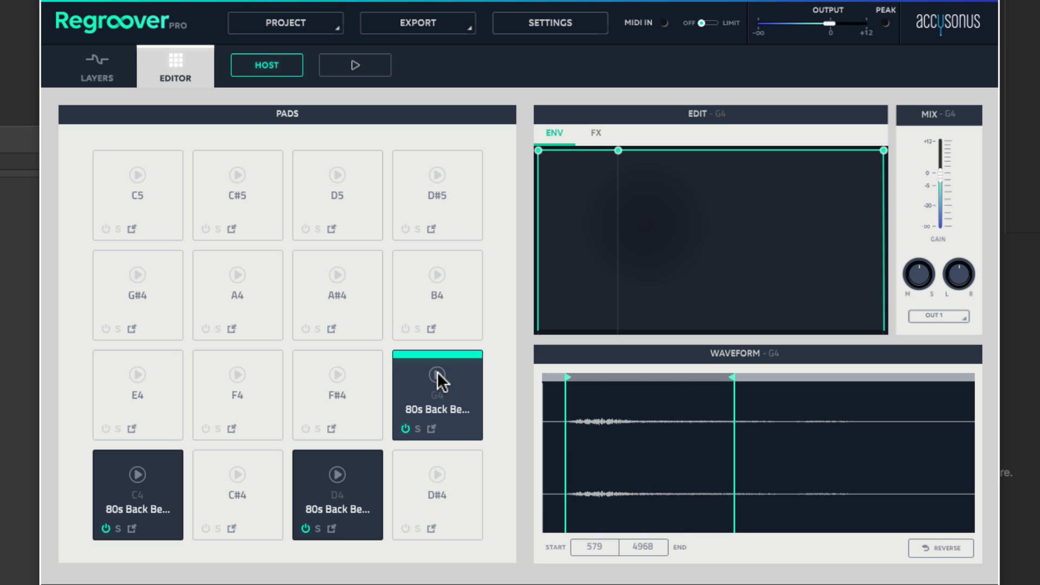
- Reverse the C4 pad sample, set its start to 13616 and end to 20912, and audition it
{"action": "left_click", "coordinate": [174, 467]}
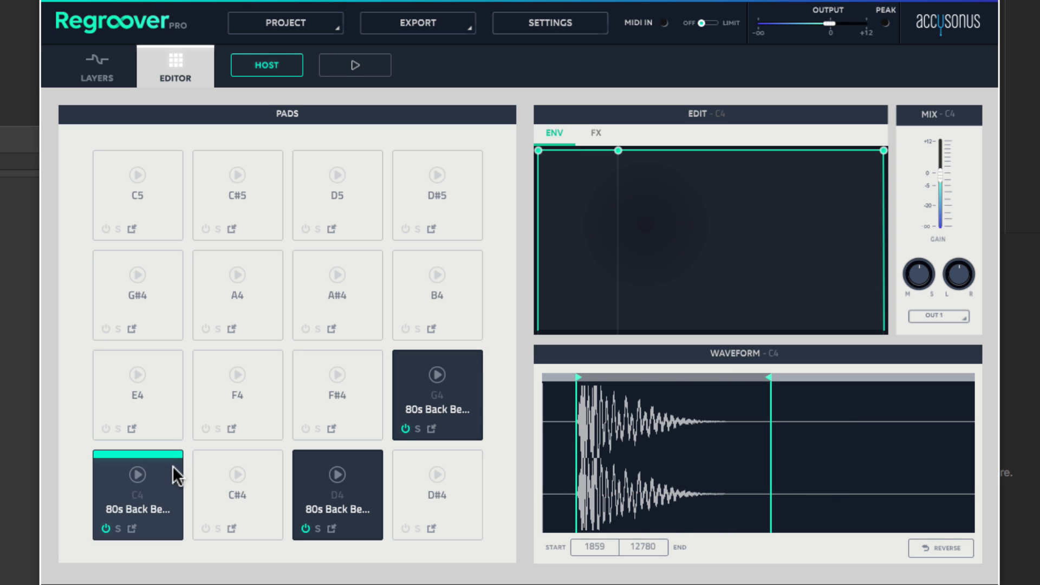
{"action": "left_click", "coordinate": [942, 547]}
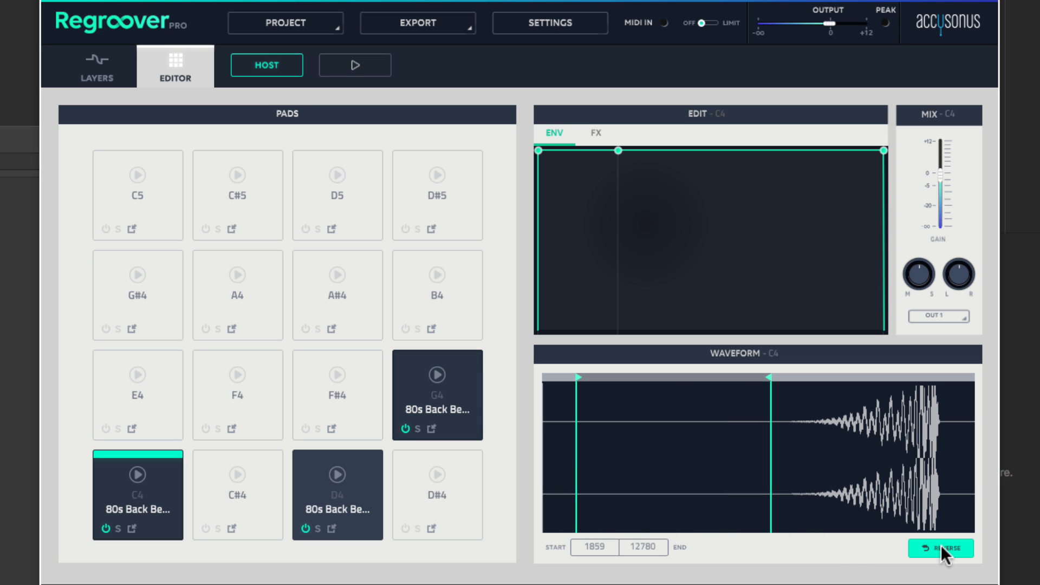
{"action": "left_click_drag", "start_coordinate": [767, 378], "coordinate": [915, 430]}
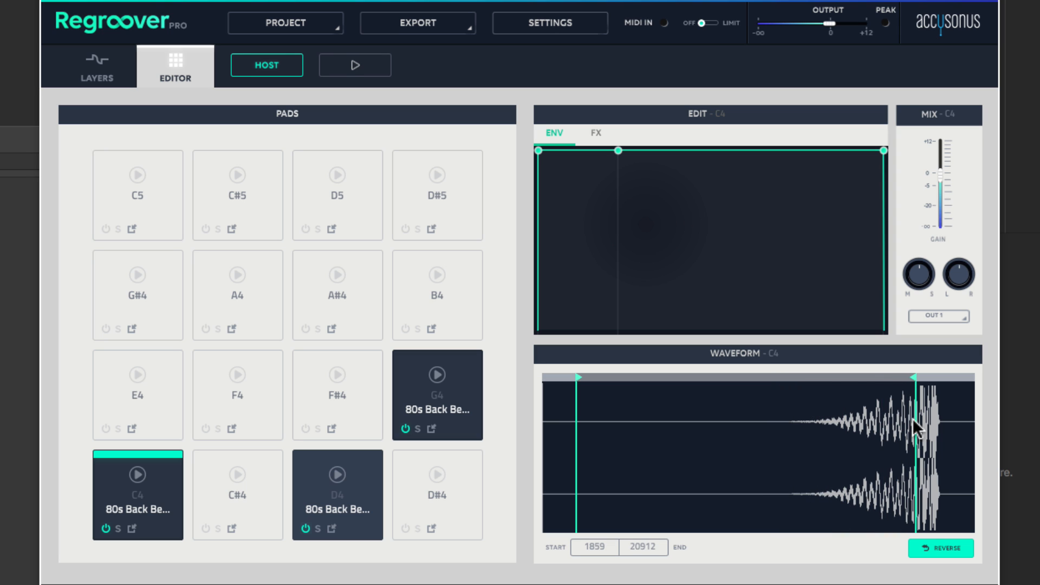
{"action": "left_click_drag", "start_coordinate": [577, 379], "coordinate": [789, 397]}
{"action": "left_click", "coordinate": [135, 473]}
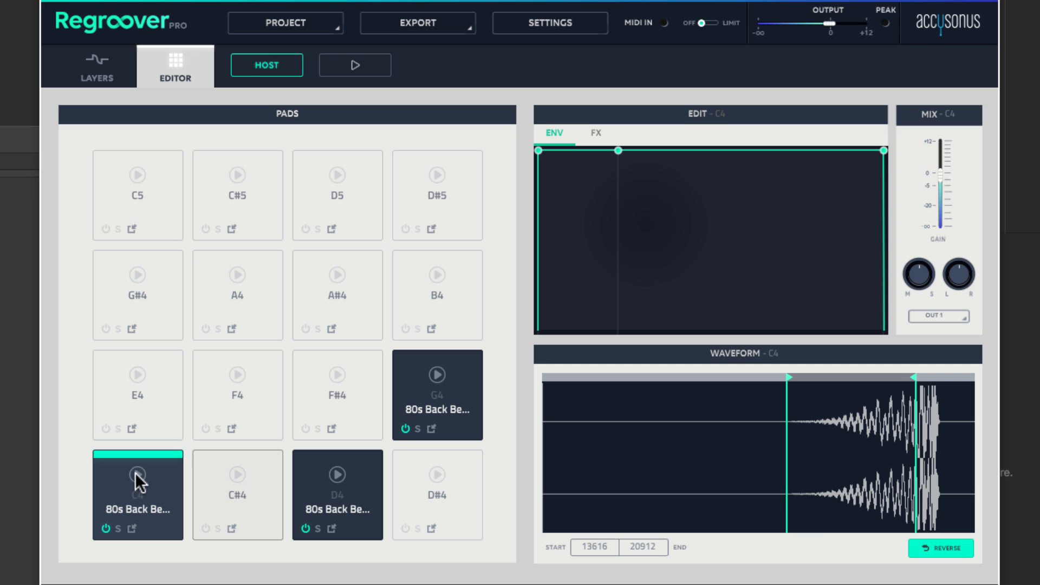
{"action": "left_click", "coordinate": [135, 473]}
{"action": "left_click", "coordinate": [135, 473]}
{"action": "left_click", "coordinate": [136, 473]}
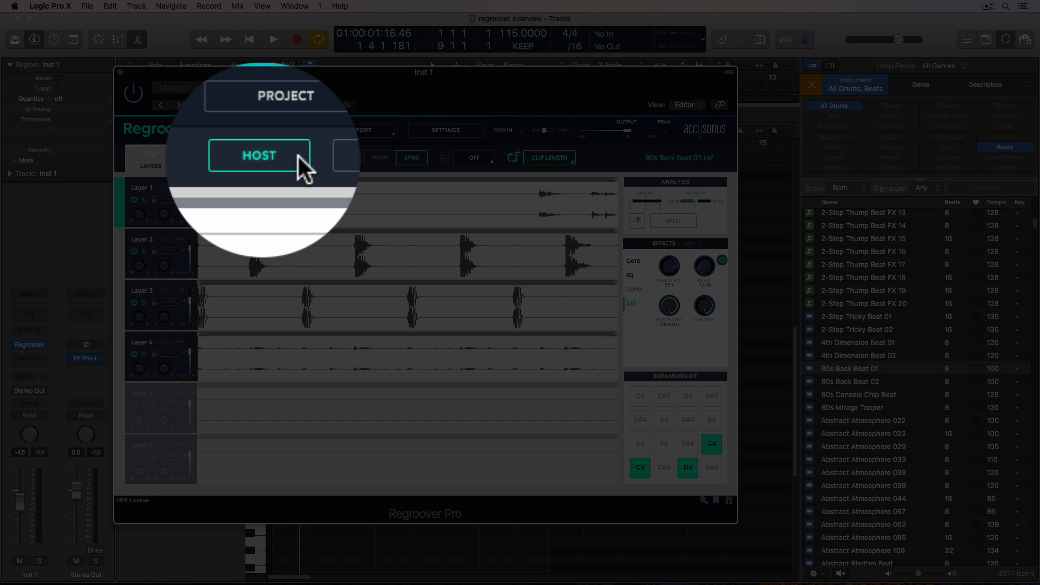
- Turn off Regroover's Host sync and move its window aside to uncover the Inst 1 notes in the Piano Roll
{"action": "left_click", "coordinate": [297, 153]}
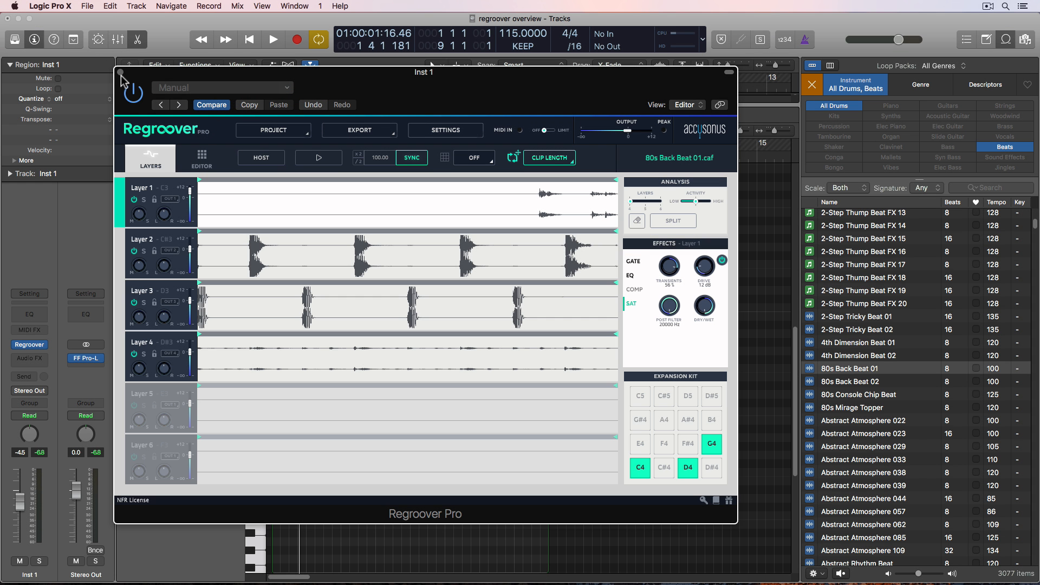
{"action": "left_click_drag", "start_coordinate": [146, 78], "coordinate": [515, 126]}
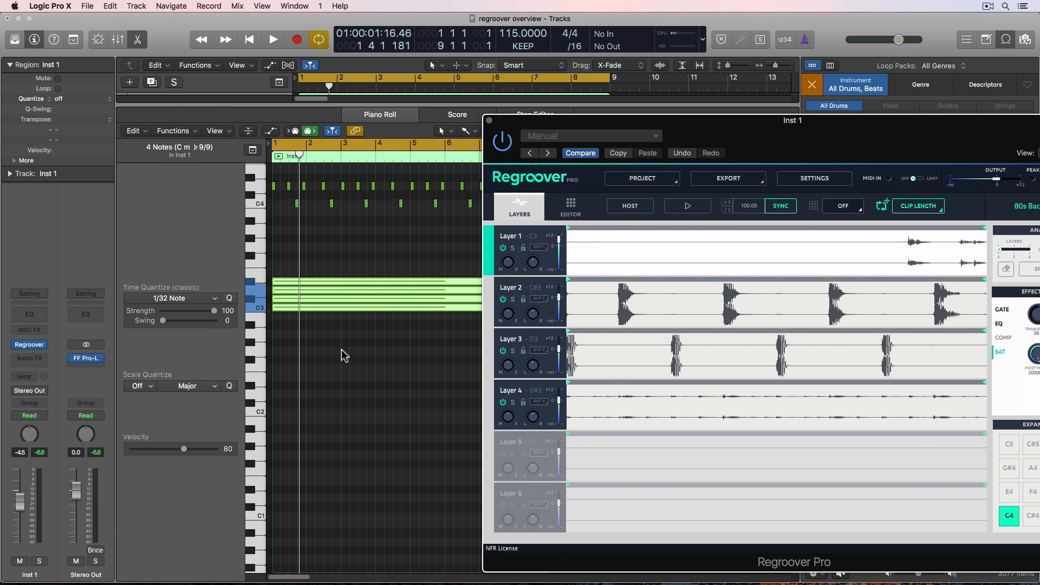
{"action": "left_click_drag", "start_coordinate": [399, 395], "coordinate": [350, 296]}
{"action": "left_click", "coordinate": [337, 249]}
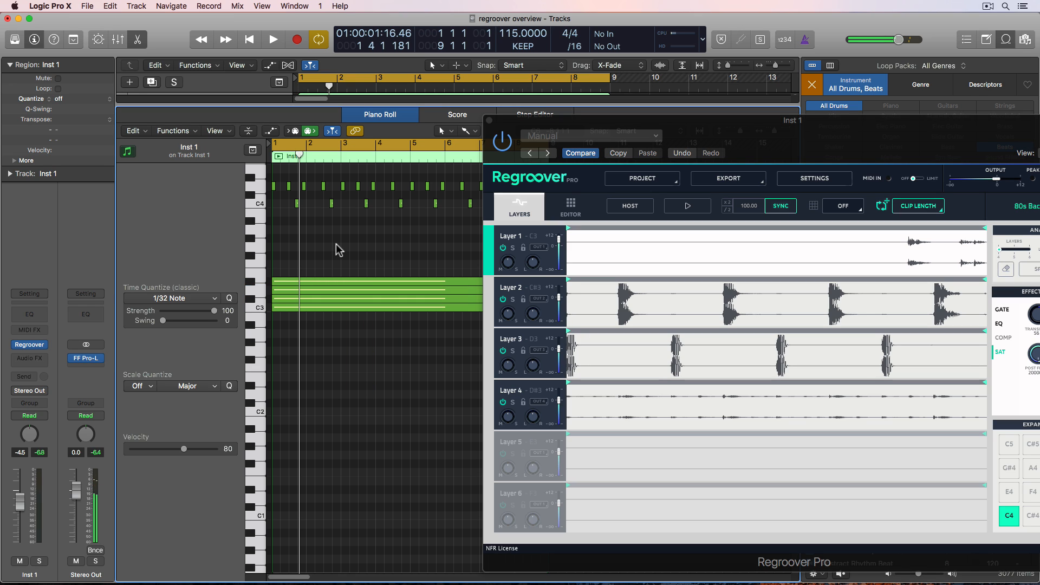
- Mute all notes of the Inst 1 region in the Piano Roll
{"action": "key", "text": "super+a"}
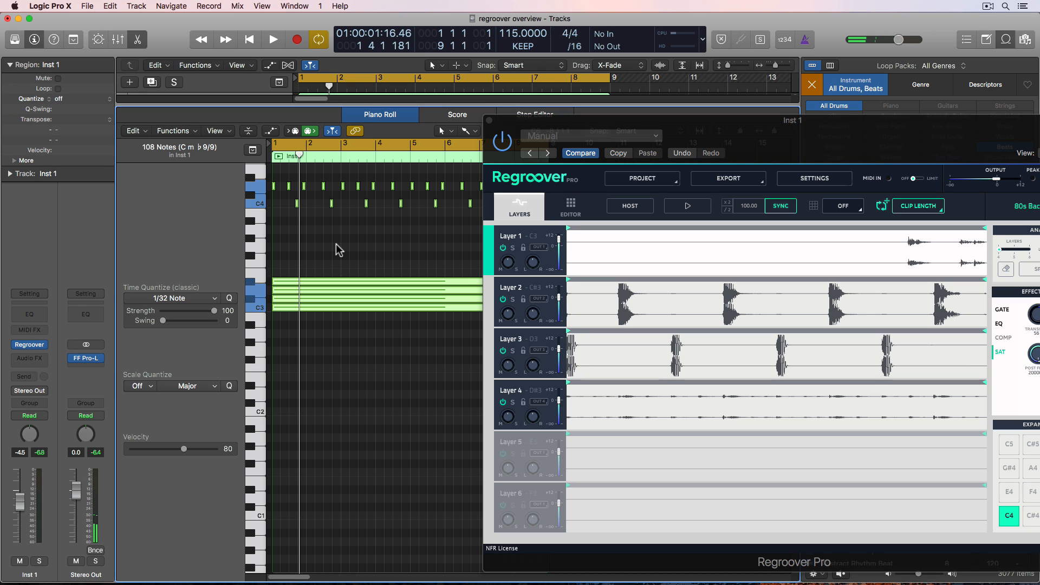
{"action": "key", "text": "ctrl+m"}
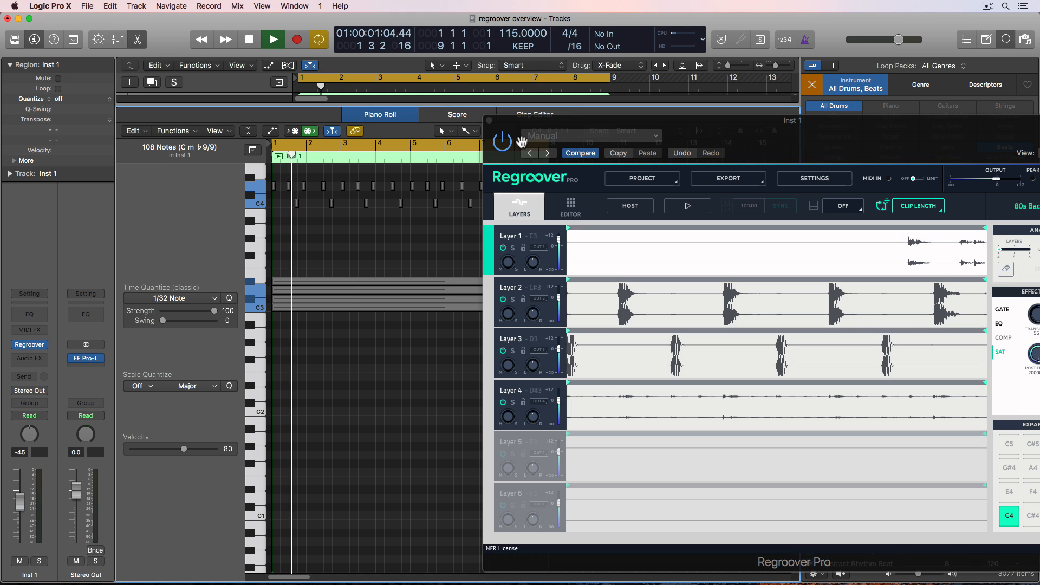
- Turn on Regroover's Host sync to audition the loop with the notes muted, and switch it off again
{"action": "left_click", "coordinate": [648, 210]}
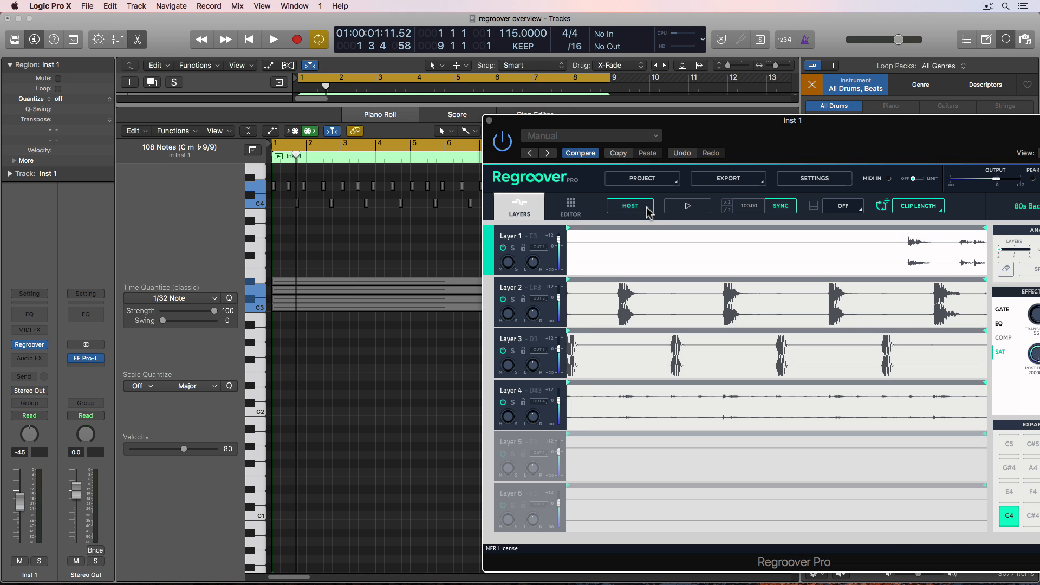
{"action": "key", "text": "space"}
{"action": "key", "text": "space"}
{"action": "left_click", "coordinate": [647, 210]}
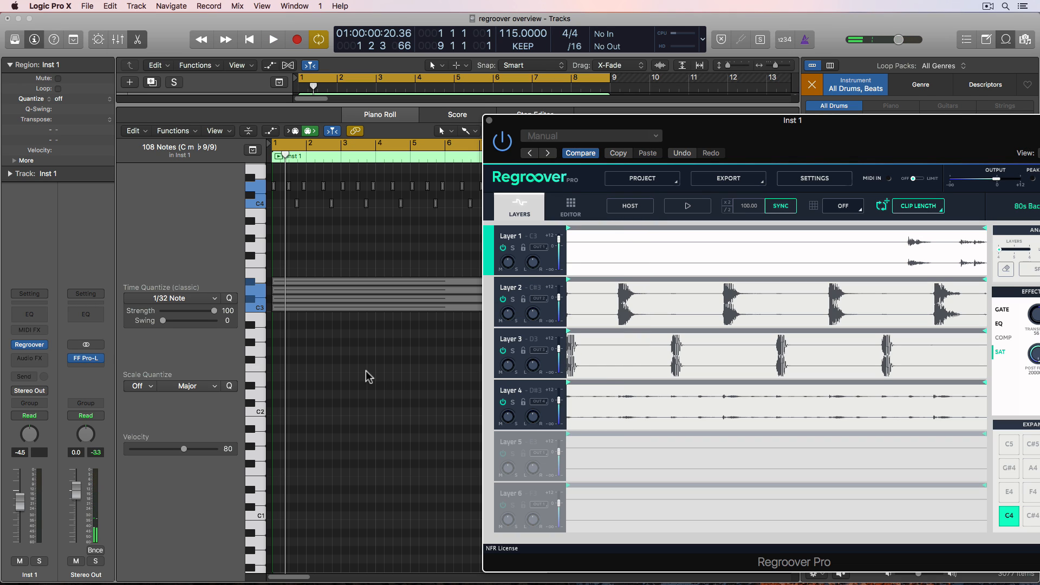
- Unmute only the four long layer-trigger notes from C3 to D#3, leaving the pad notes muted
{"action": "scroll", "coordinate": [320, 228], "scroll_direction": "up", "scroll_amount": 3}
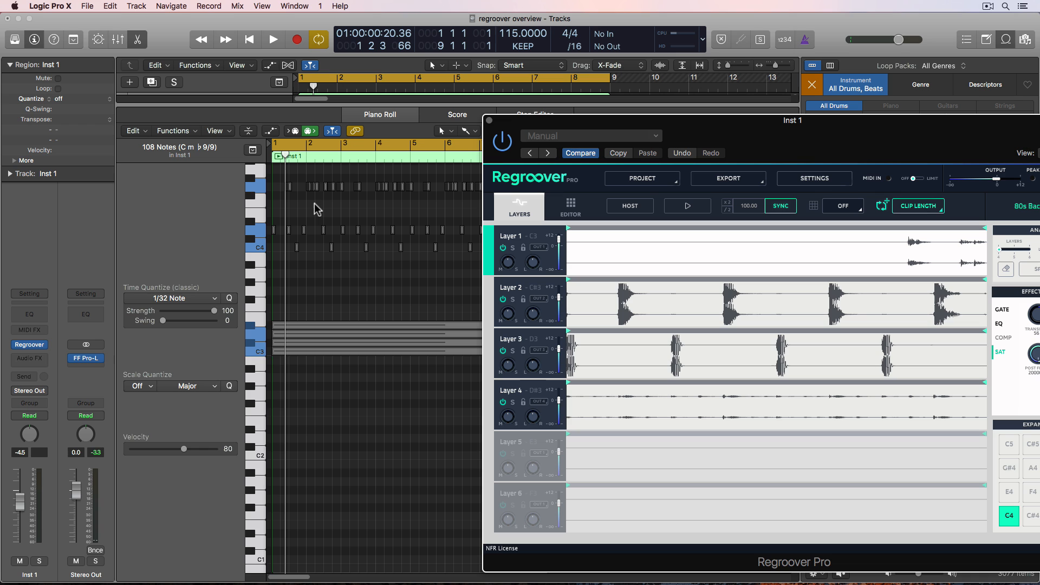
{"action": "left_click_drag", "start_coordinate": [360, 172], "coordinate": [301, 523]}
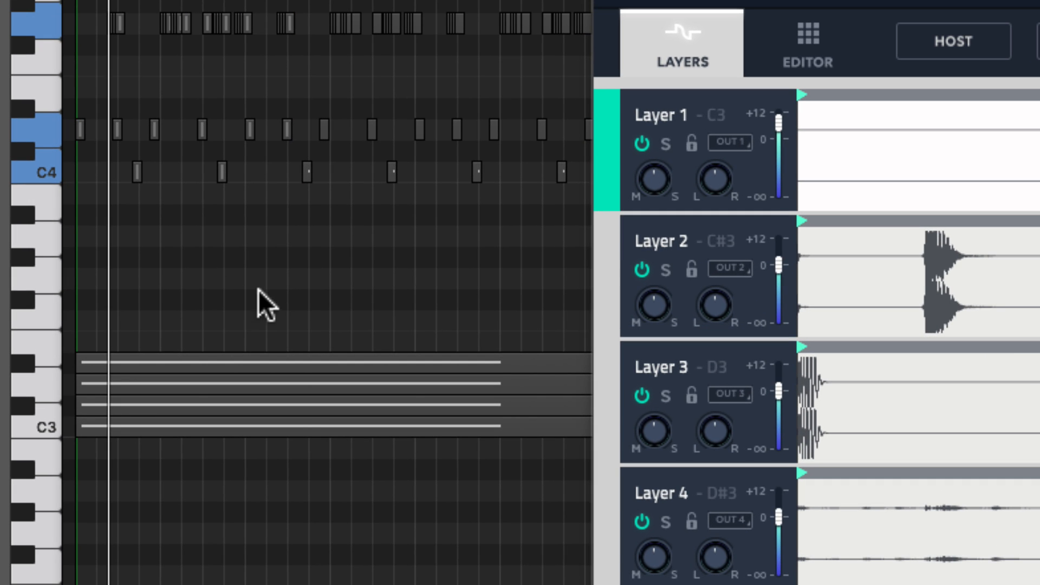
{"action": "left_click", "coordinate": [298, 559]}
{"action": "left_click_drag", "start_coordinate": [315, 581], "coordinate": [238, 341]}
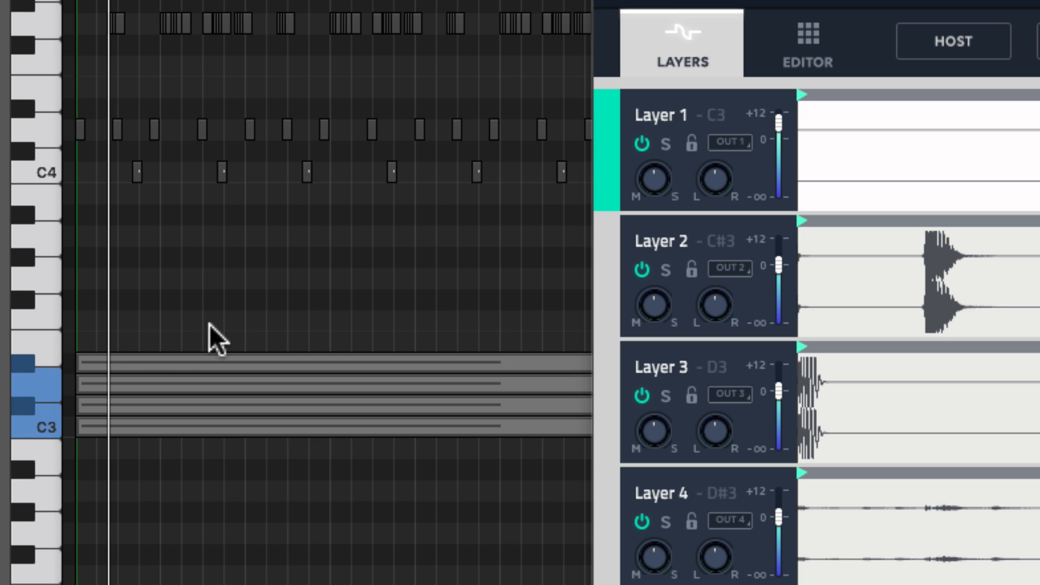
{"action": "left_click_drag", "start_coordinate": [223, 325], "coordinate": [221, 451]}
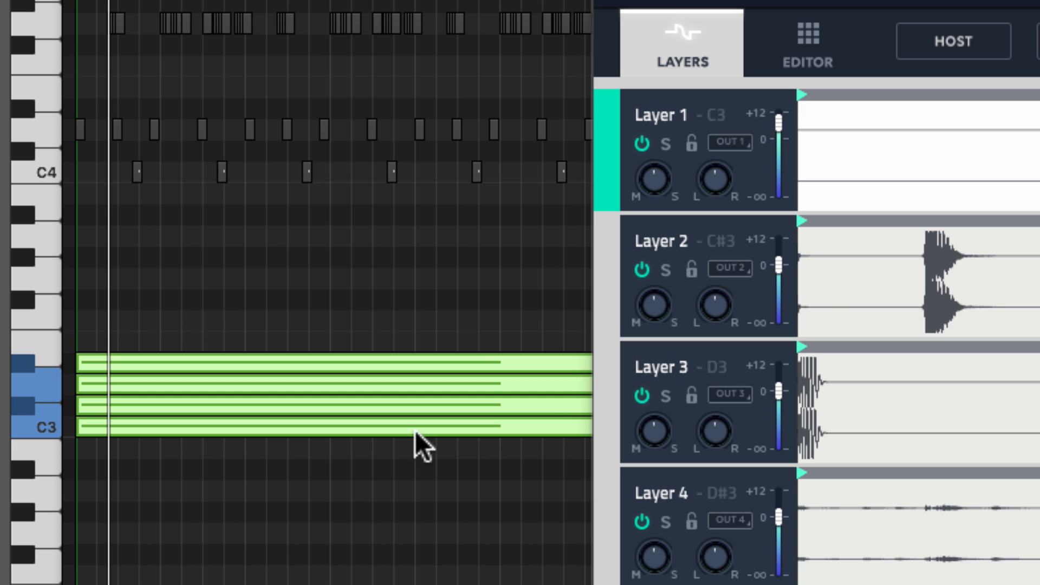
{"action": "left_click", "coordinate": [496, 238]}
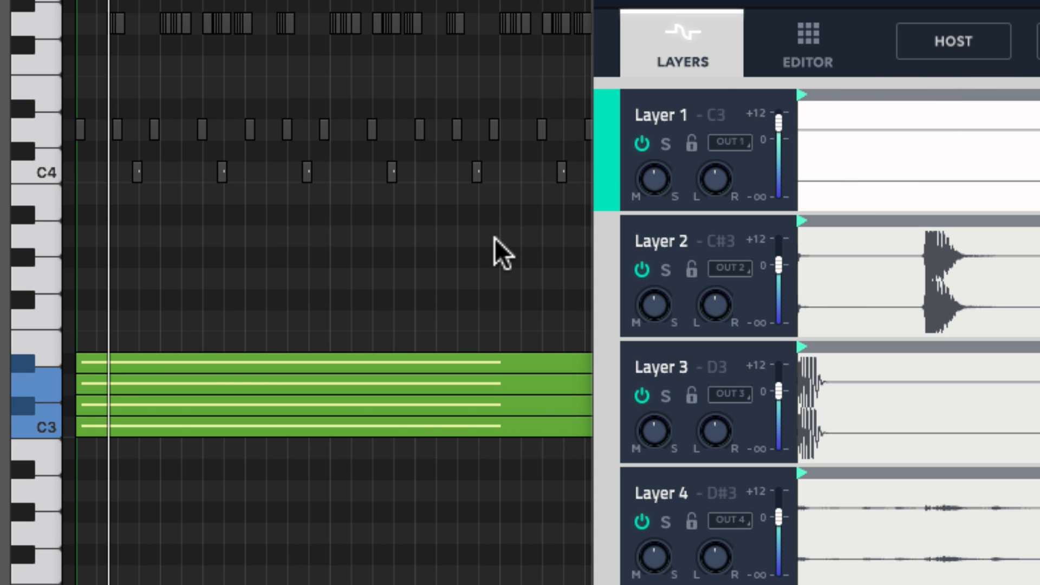
- Play the Inst 1 region from the start to audition the layers triggered by the C3 to D#3 notes
{"action": "key", "text": "space"}
{"action": "key", "text": "Return"}
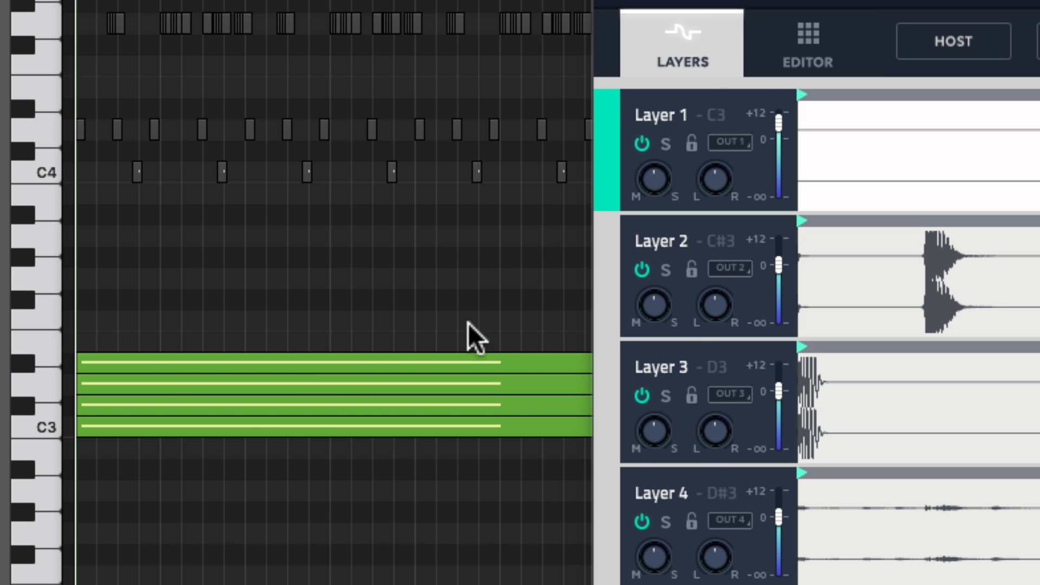
{"action": "key", "text": "space"}
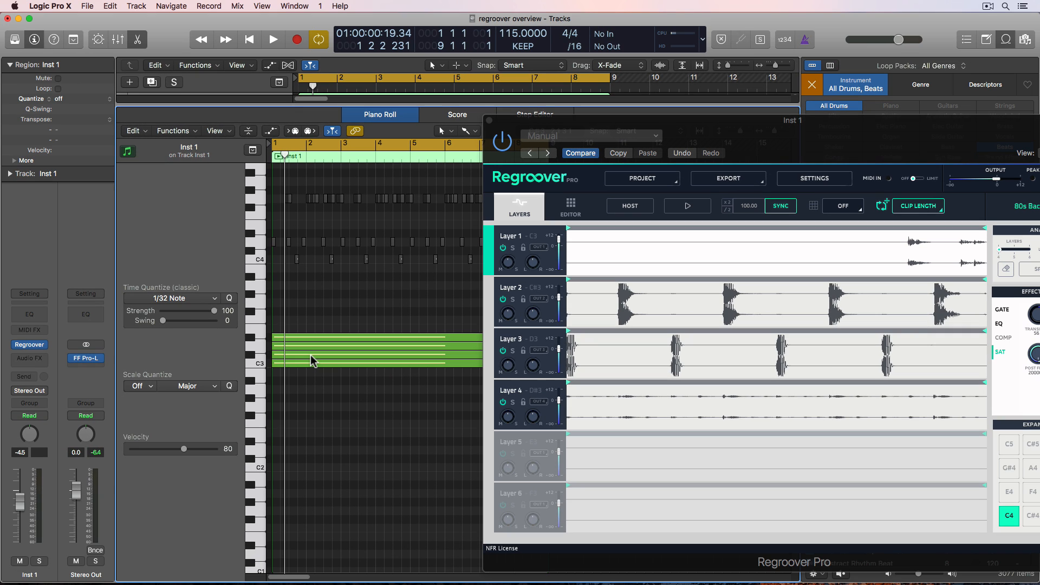
- Mute the long C#3 note to audition the loop without Layer 2, and unmute it again
{"action": "left_click", "coordinate": [172, 405]}
{"action": "key", "text": "ctrl+m"}
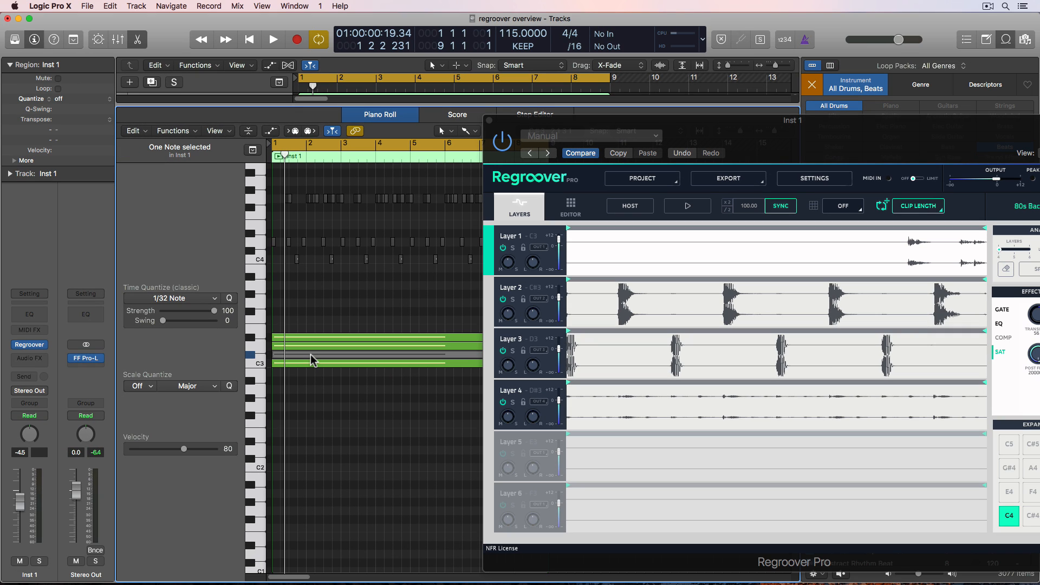
{"action": "key", "text": "space"}
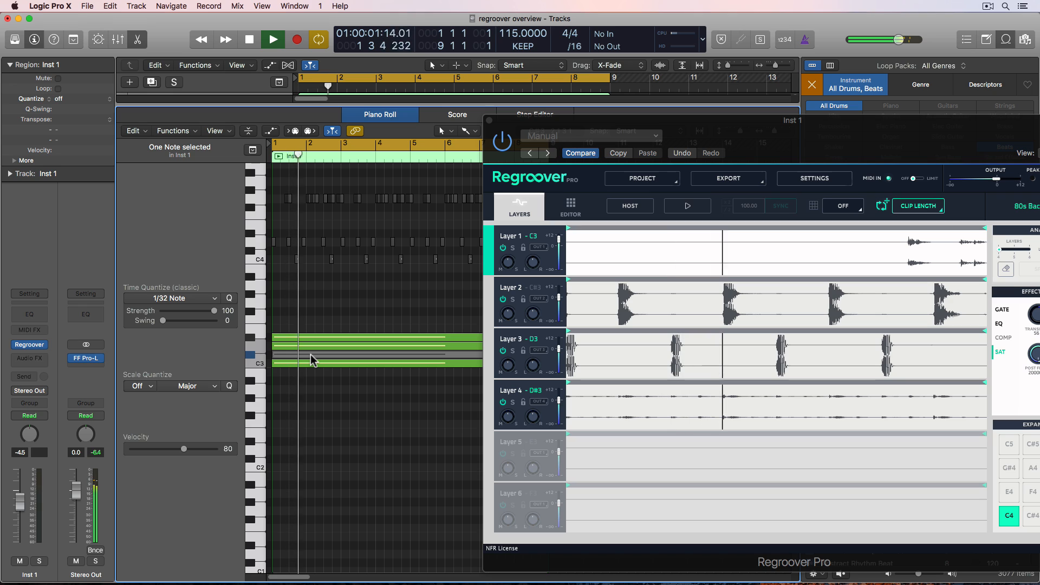
{"action": "key", "text": "space"}
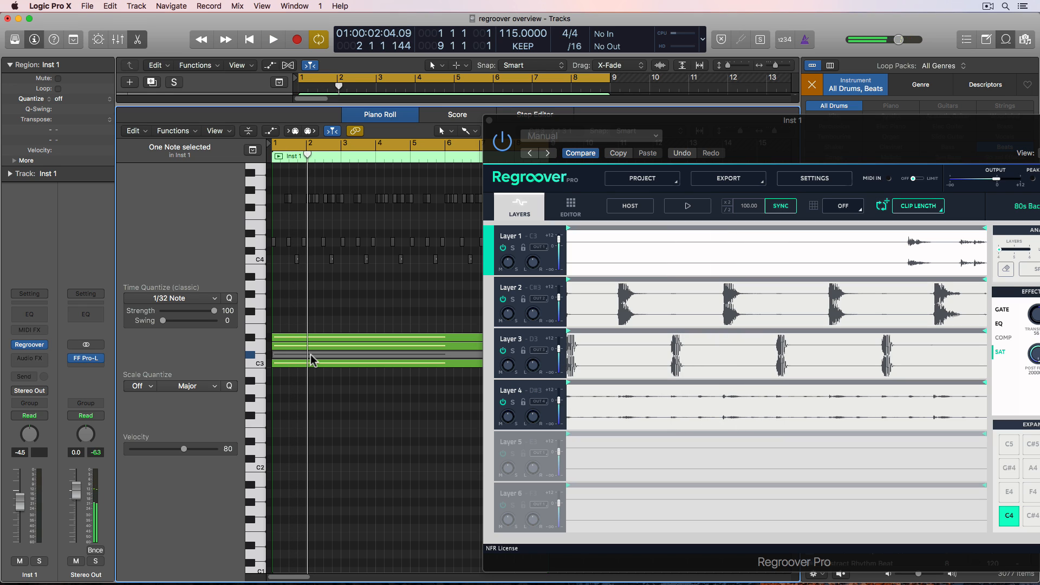
{"action": "key", "text": "ctrl+m"}
- Select the four long notes from C3 to D#3 and play the region to audition all four layers together
{"action": "left_click_drag", "start_coordinate": [320, 324], "coordinate": [325, 379]}
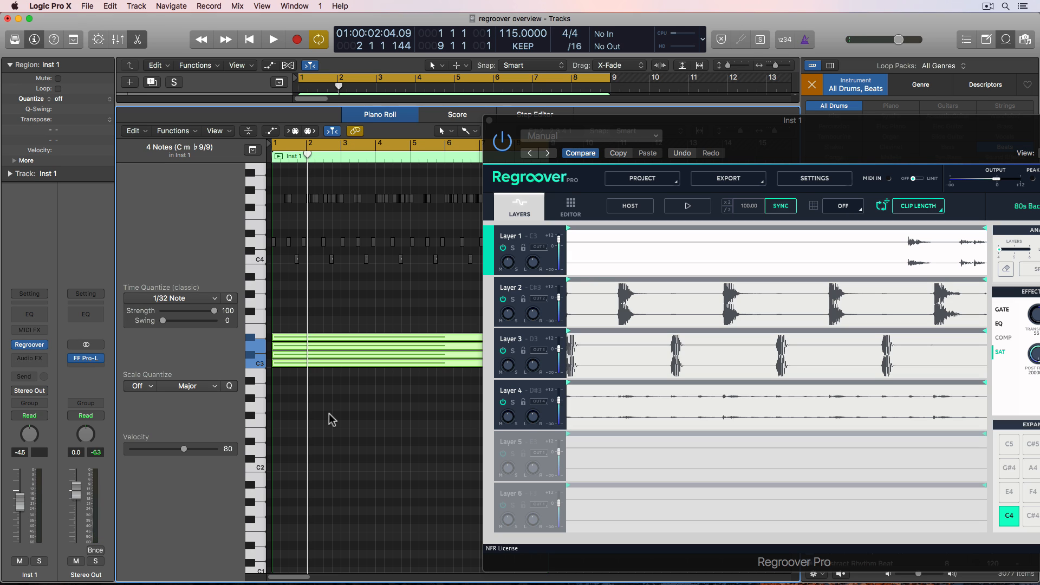
{"action": "key", "text": "space"}
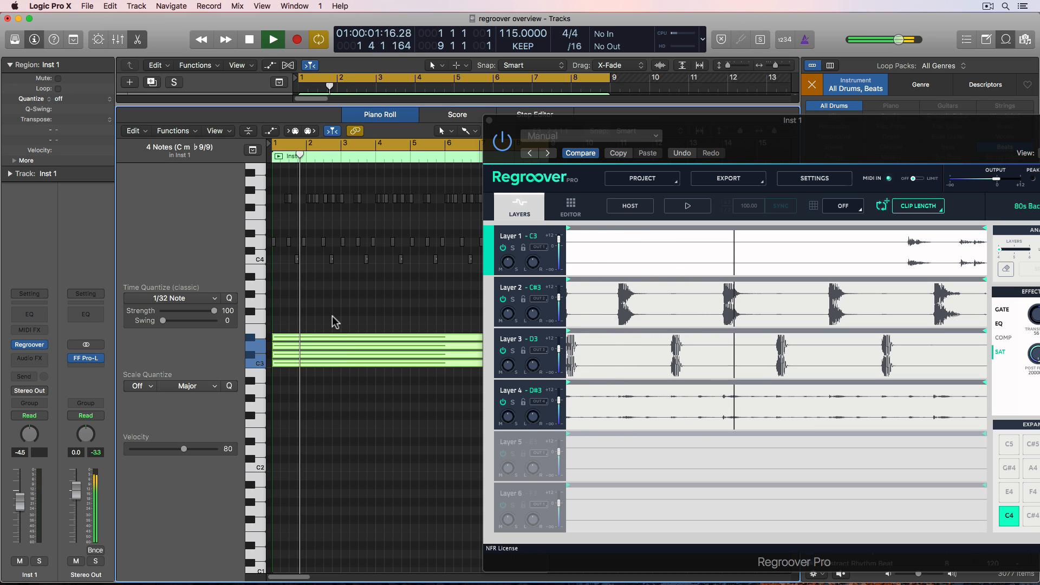
{"action": "key", "text": "space"}
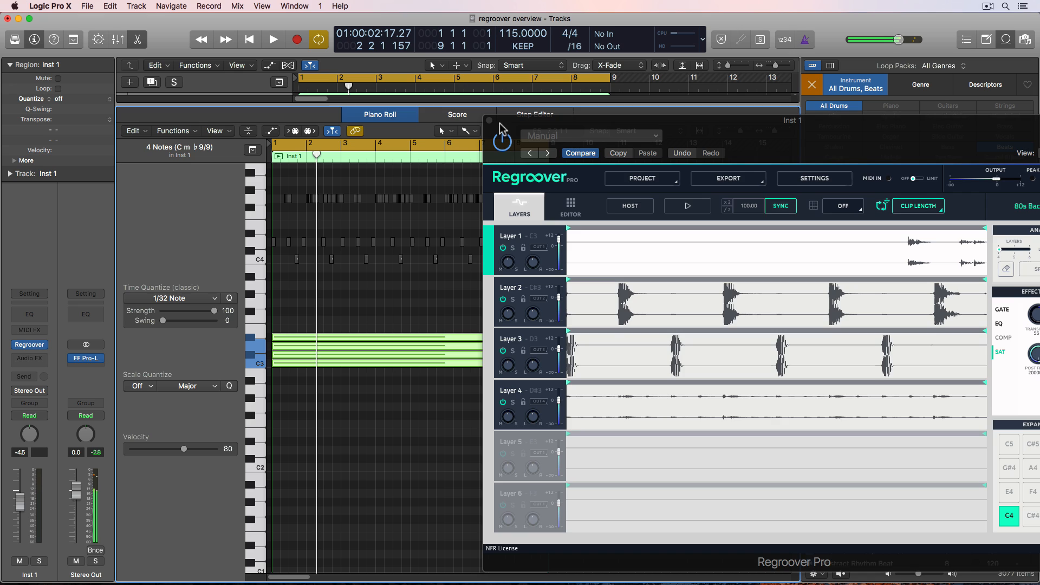
- Audition the D4 and G4 pads of Regroover's expansion kit and close the plug-in window
{"action": "left_click_drag", "start_coordinate": [501, 129], "coordinate": [285, 76]}
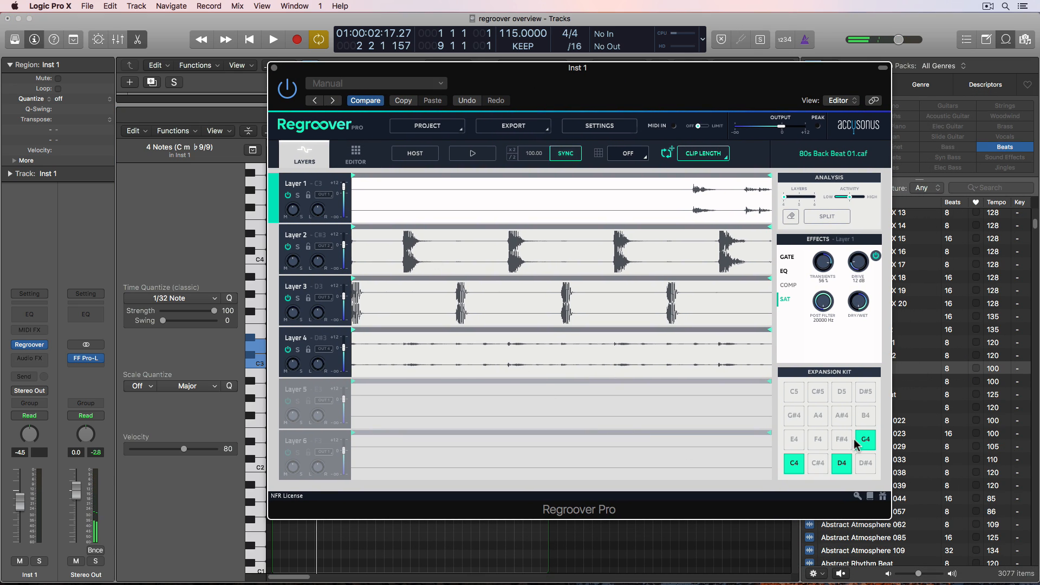
{"action": "left_click", "coordinate": [844, 462]}
{"action": "left_click", "coordinate": [862, 443]}
{"action": "left_click", "coordinate": [274, 68]}
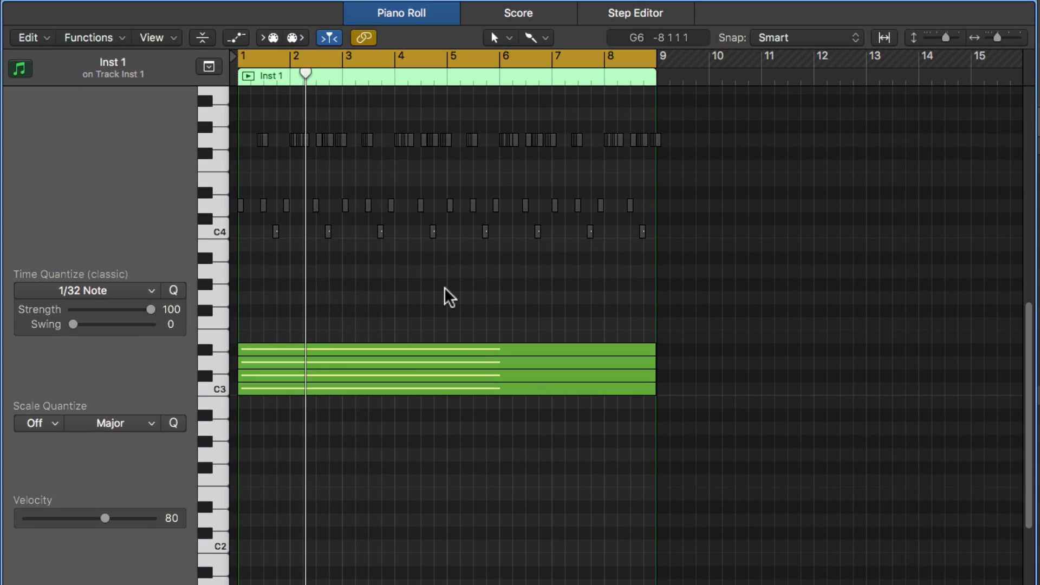
- Unmute the short pad notes on C4, D4 and G4 across the Inst 1 region
{"action": "left_click_drag", "start_coordinate": [699, 125], "coordinate": [218, 264]}
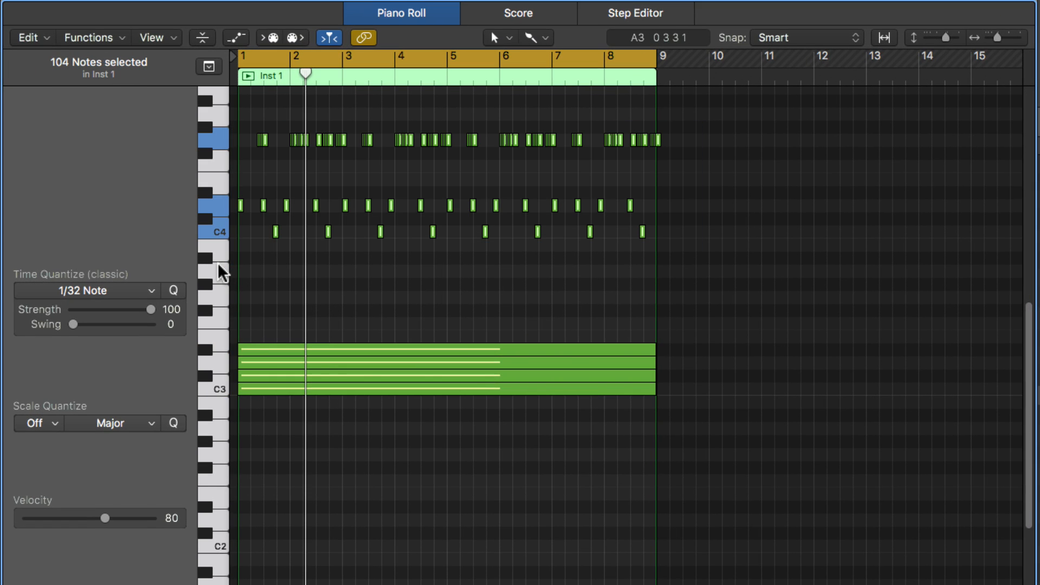
{"action": "left_click", "coordinate": [367, 298]}
- Play the Inst 1 region from the start to audition the pad pattern over the layers, and return the playhead to bar 1
{"action": "key", "text": "super+Right"}
{"action": "key", "text": "super+Right"}
{"action": "key", "text": "super+Right"}
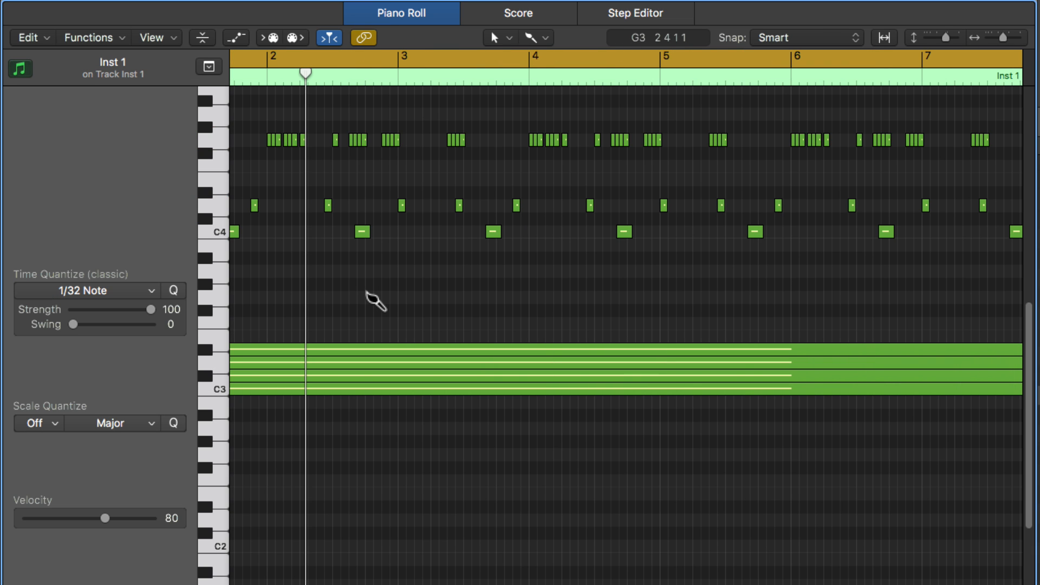
{"action": "key", "text": "Return"}
{"action": "key", "text": "super+Right"}
{"action": "key", "text": "super+Right"}
{"action": "key", "text": "super+Right"}
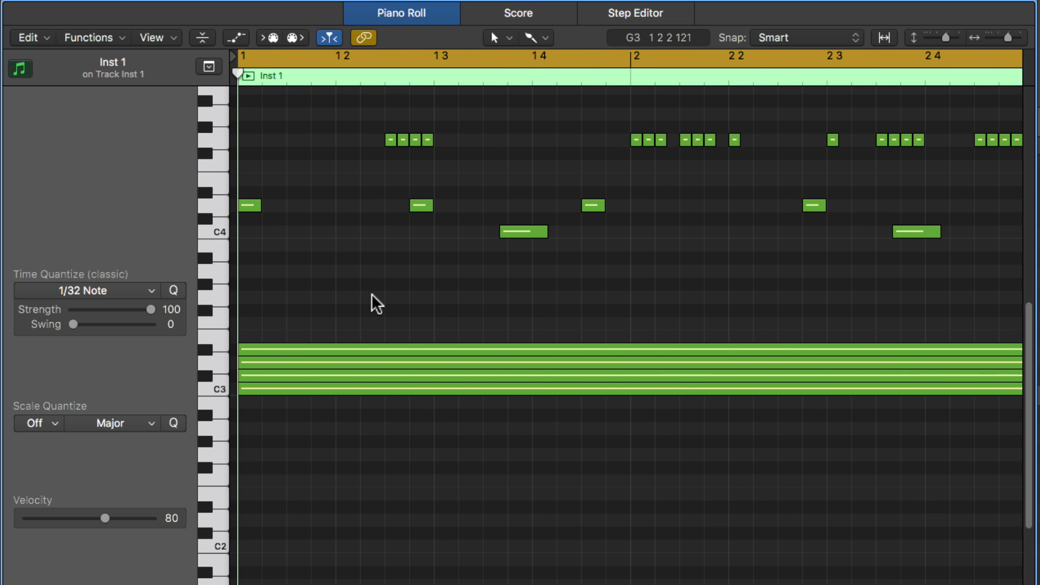
{"action": "key", "text": "space"}
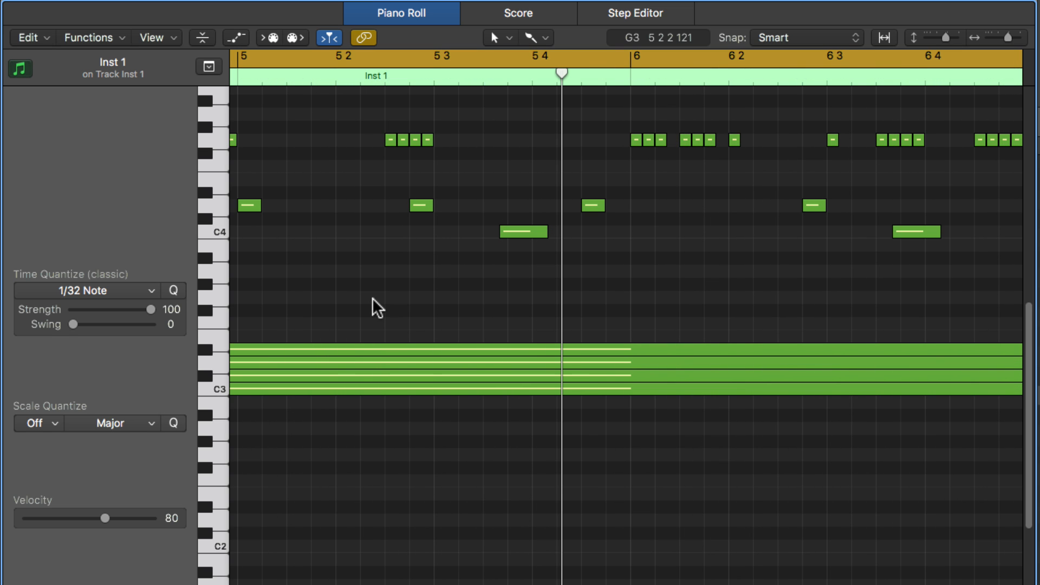
{"action": "key", "text": "Return"}
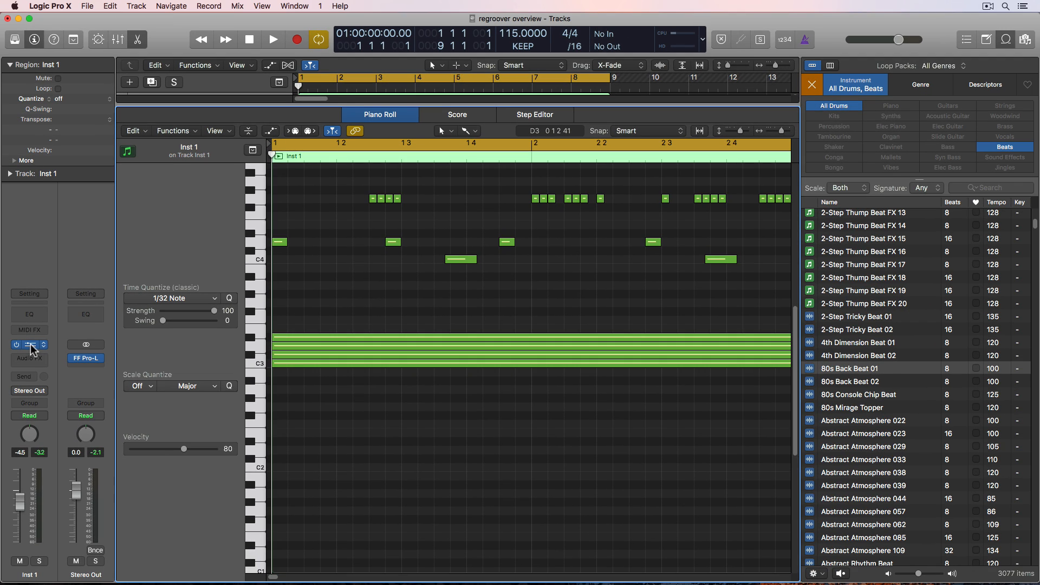
- Reopen the Regroover window from the Inst 1 channel strip and move it clear of the loop browser
{"action": "left_click", "coordinate": [31, 348]}
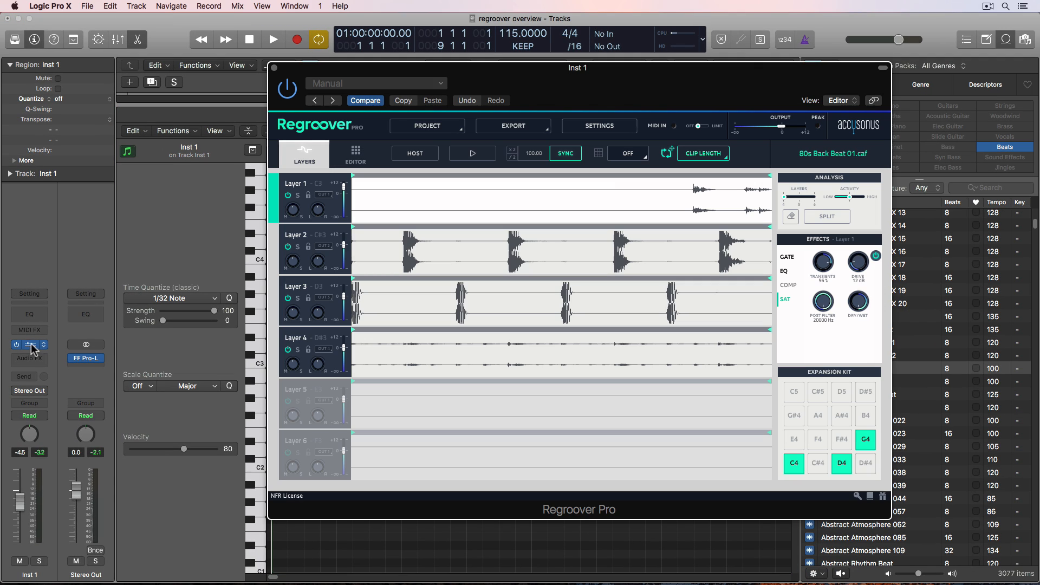
{"action": "left_click_drag", "start_coordinate": [536, 74], "coordinate": [399, 70]}
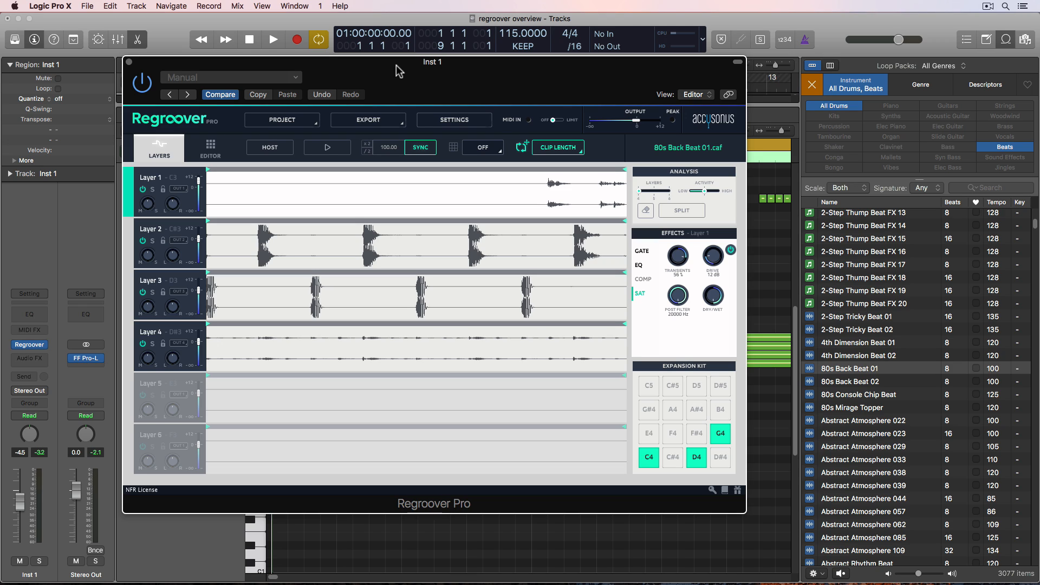